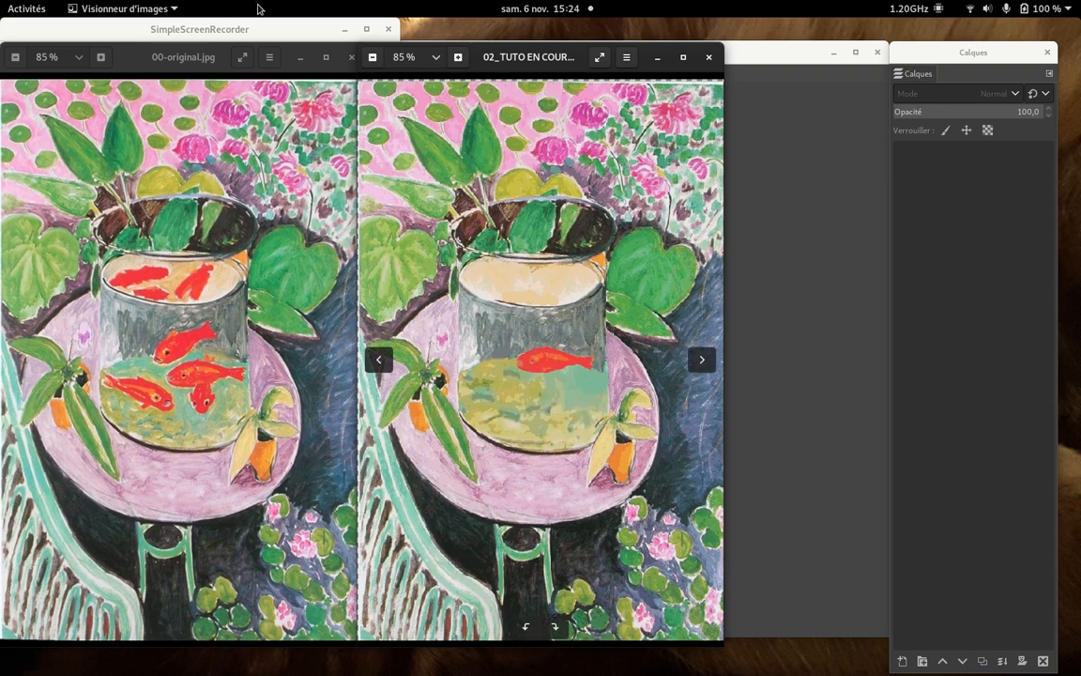
pyautogui.click(234, 24)
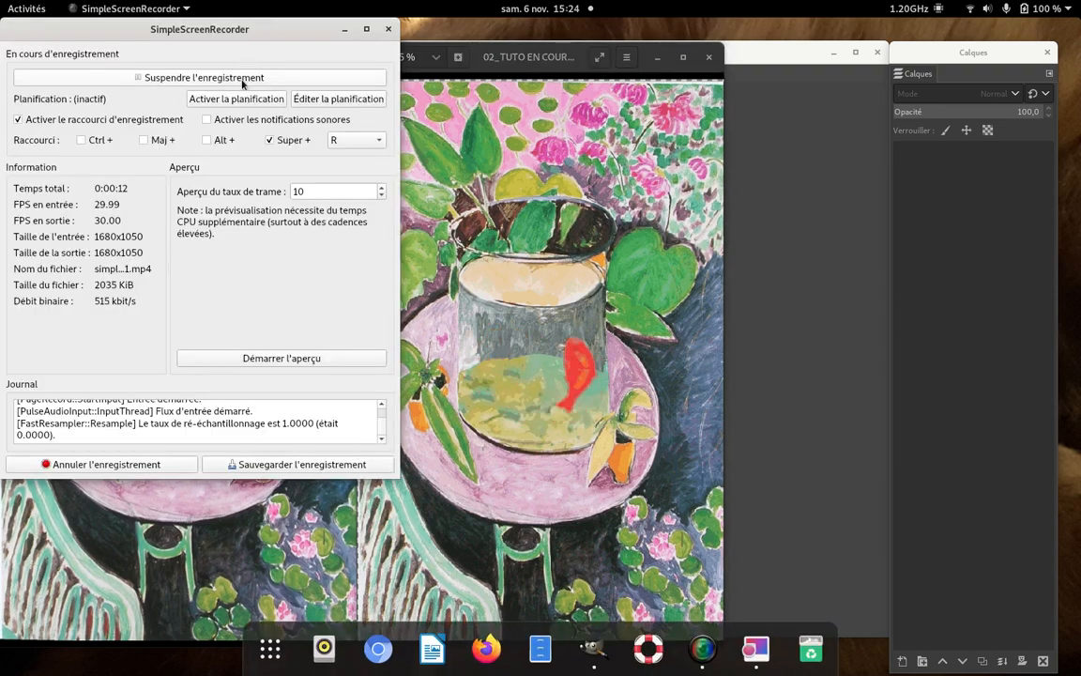
pyautogui.click(248, 78)
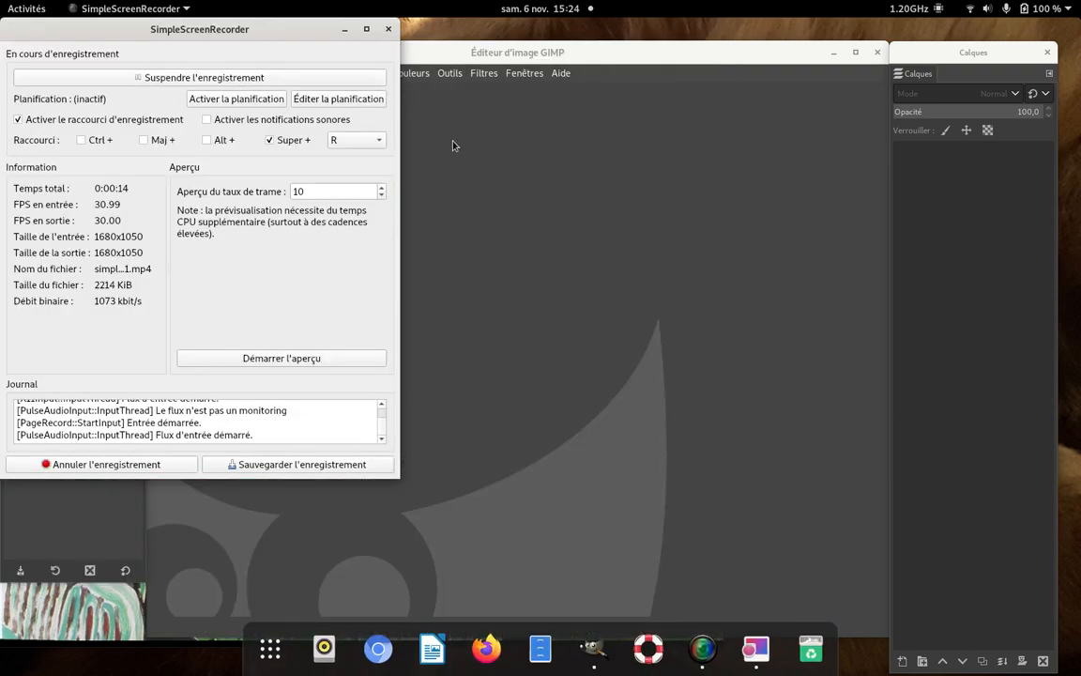
# - Switch to GIMP and open the image 00-original (copie).jpg from the GIF MATISSE folder
pyautogui.click(453, 146)
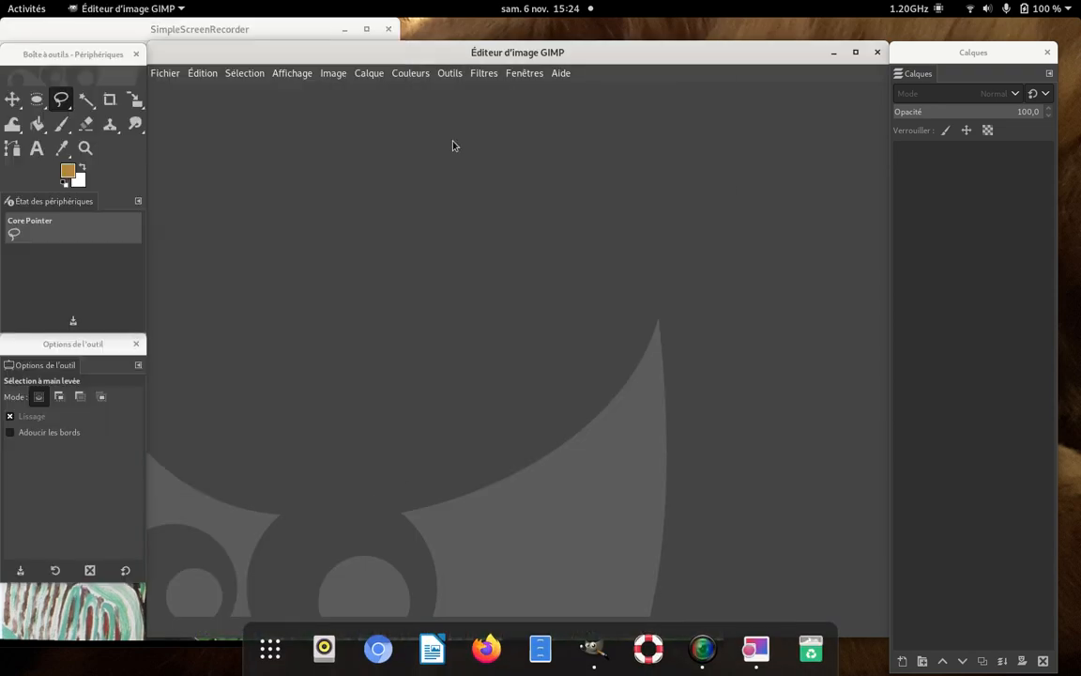
pyautogui.click(170, 72)
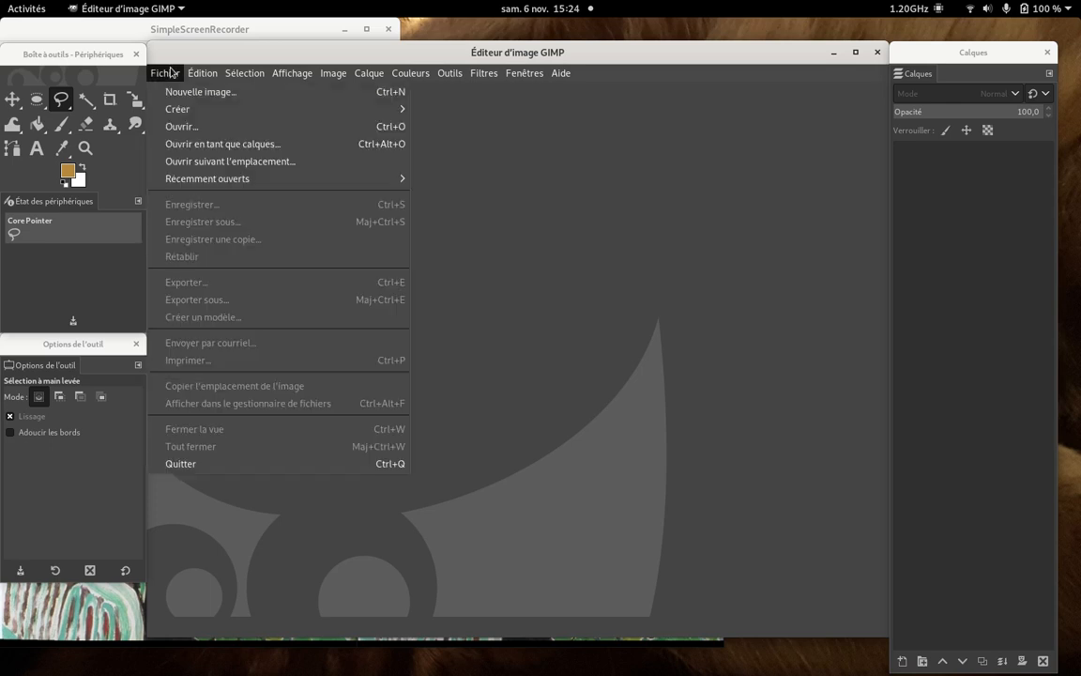
pyautogui.click(185, 129)
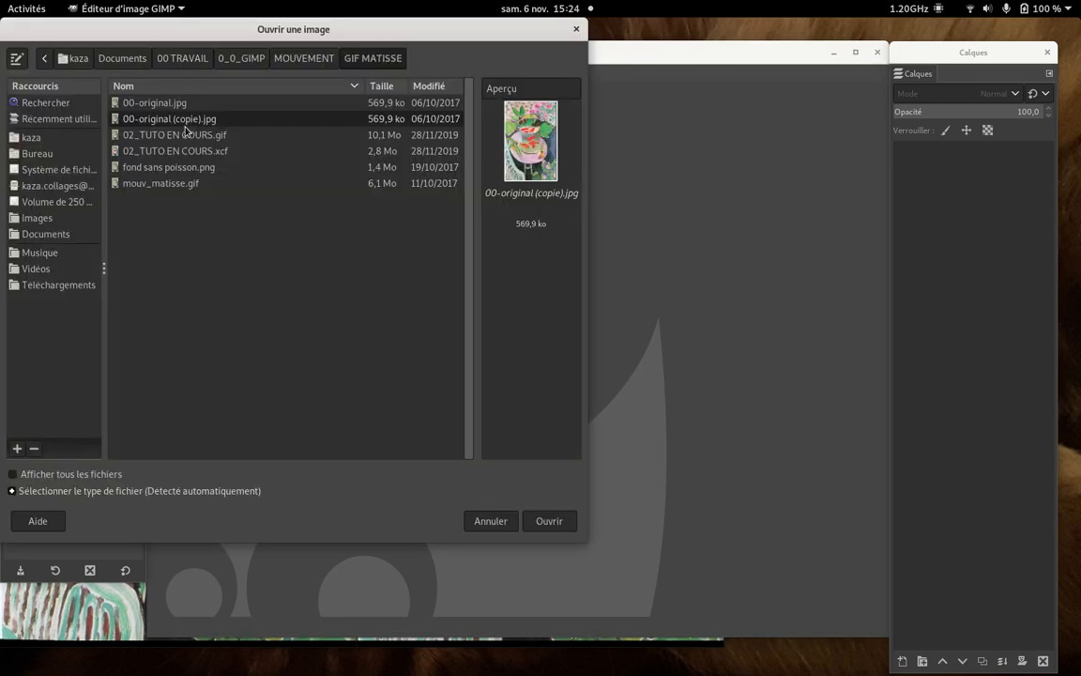
pyautogui.click(549, 521)
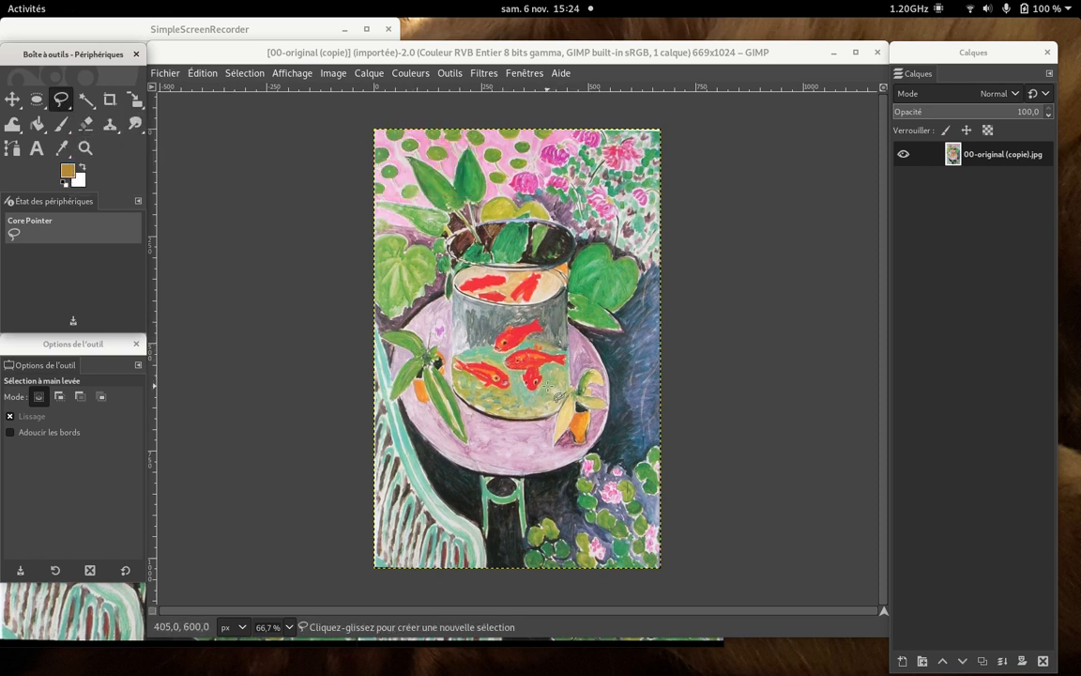
pyautogui.click(268, 35)
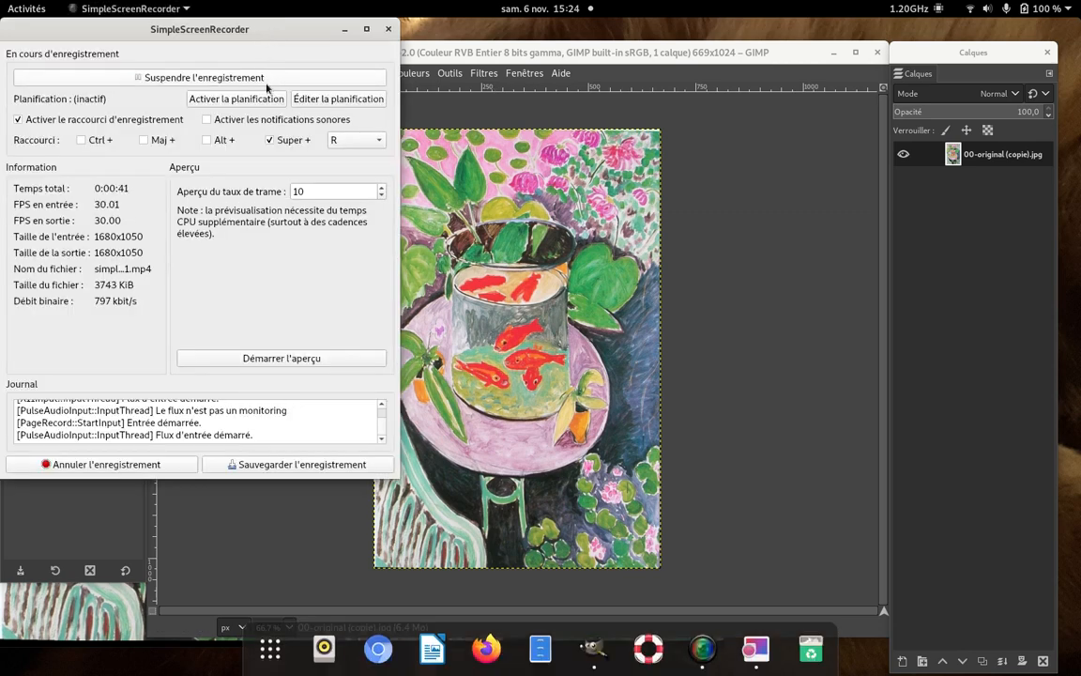
pyautogui.press('1')
pyautogui.click(486, 74)
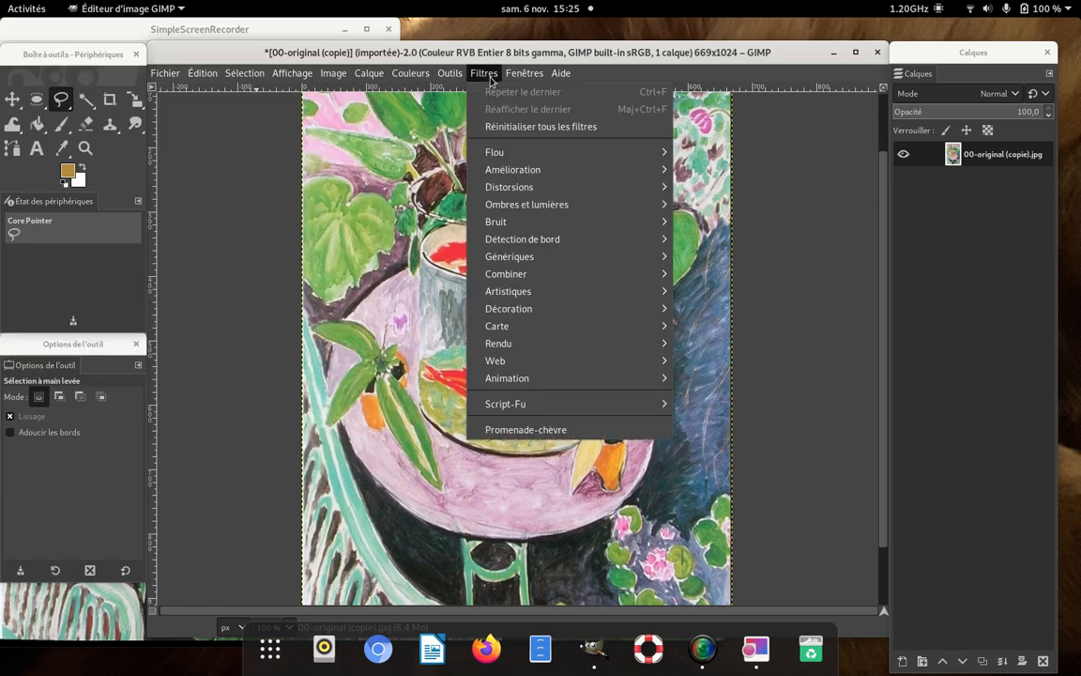
pyautogui.click(241, 169)
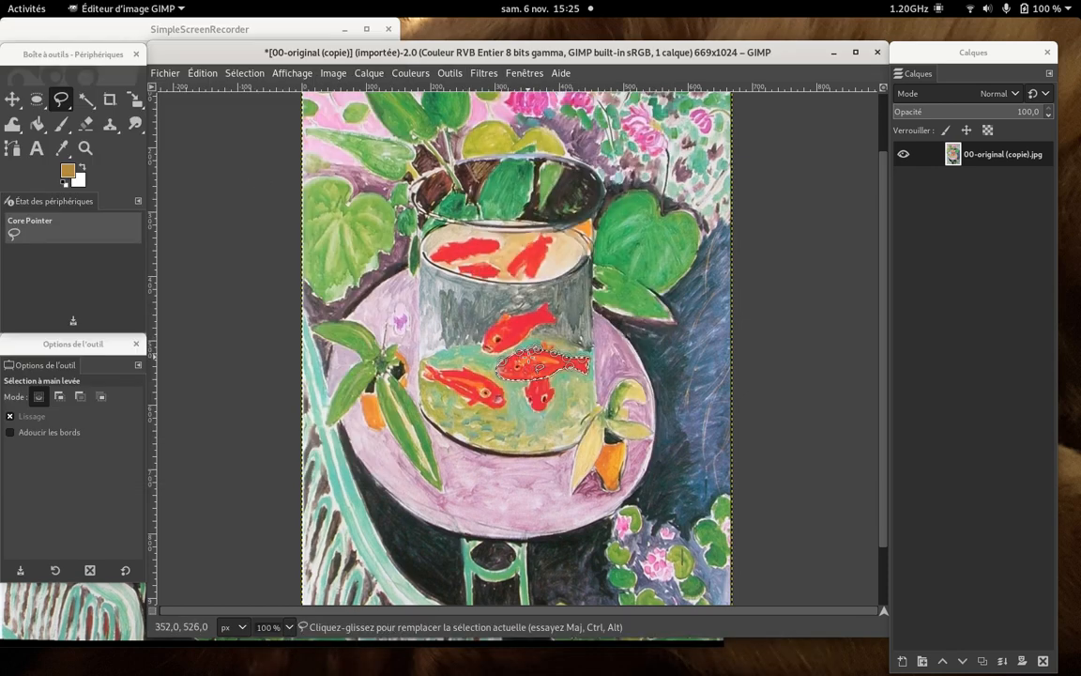
# - Copy the selected red fish in the bowl and paste it as a new layer
pyautogui.click(201, 73)
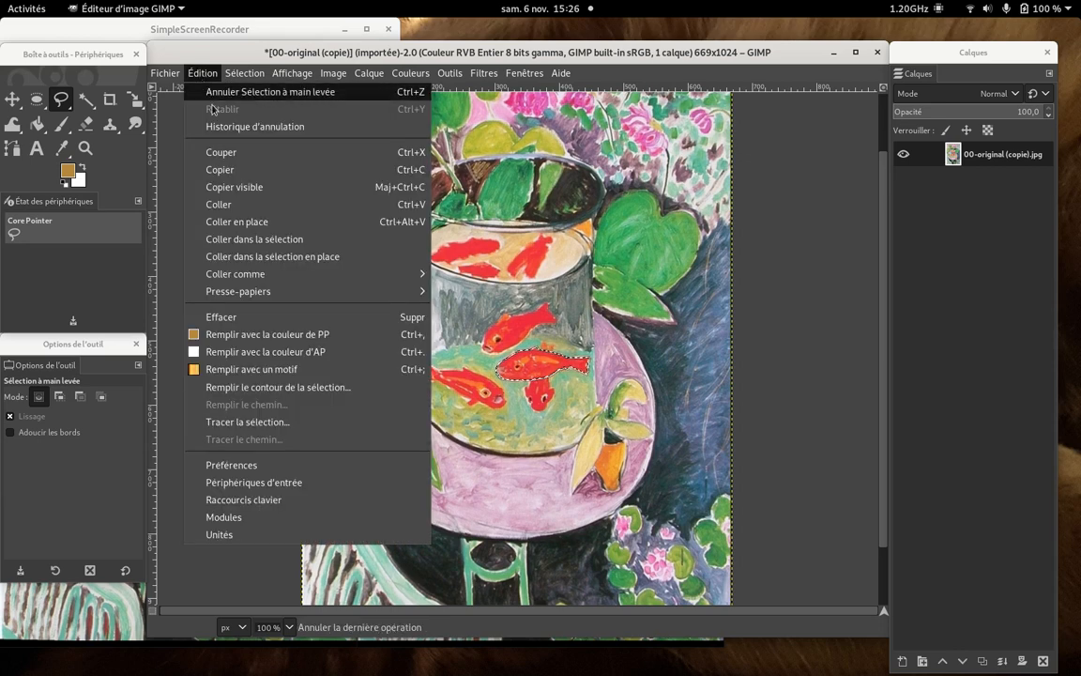
pyautogui.click(233, 175)
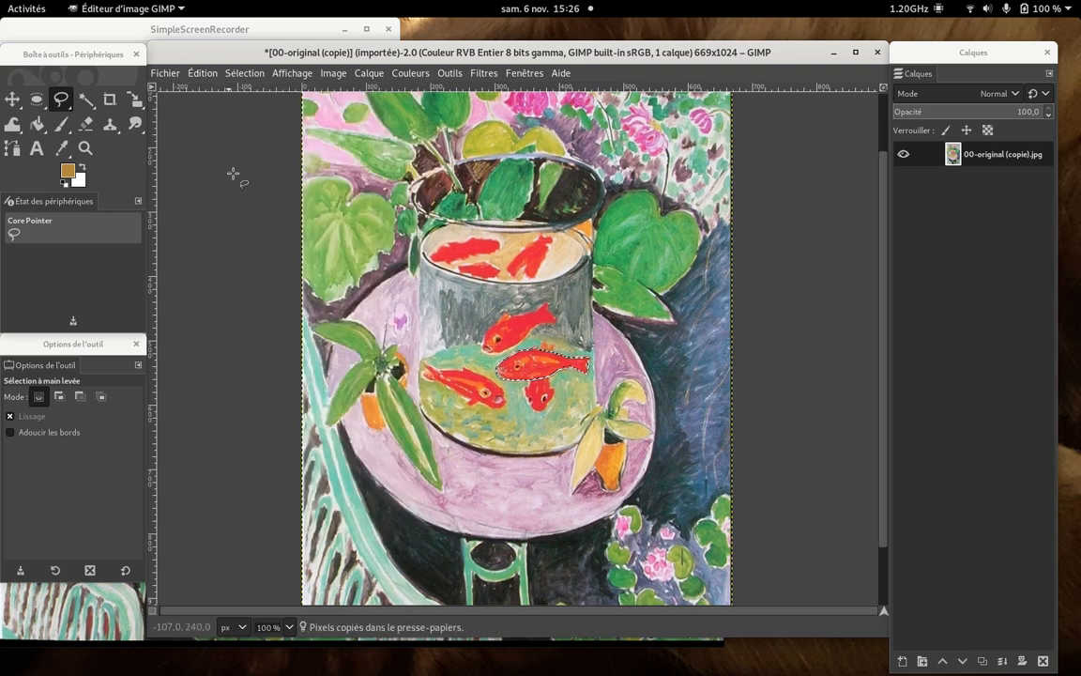
pyautogui.click(215, 74)
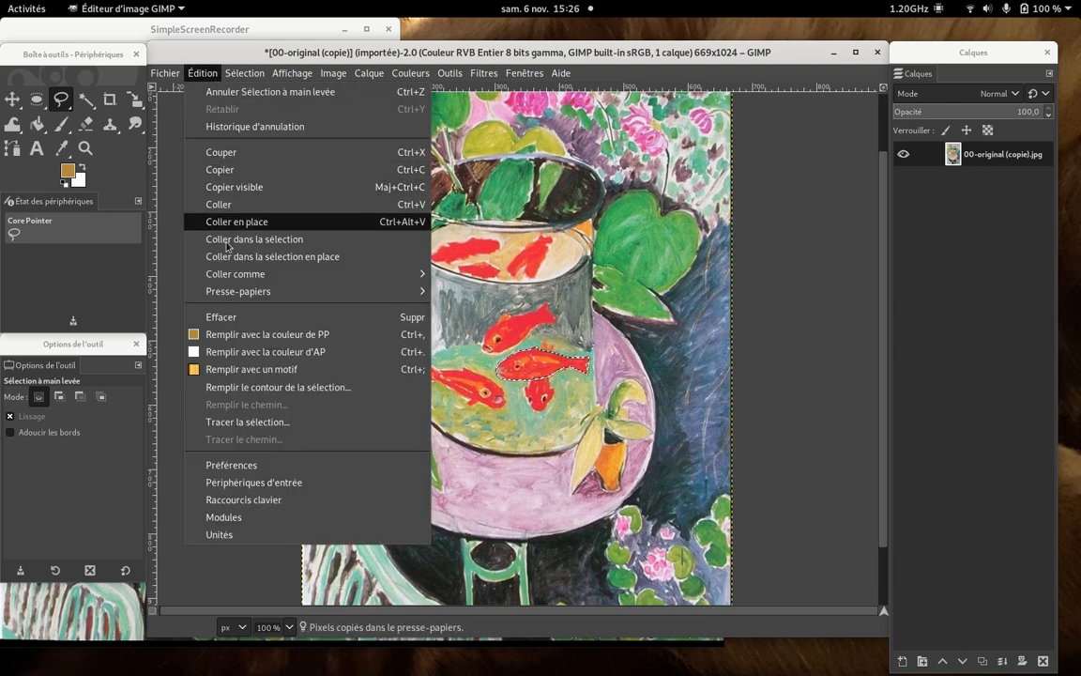
pyautogui.moveTo(254, 273)
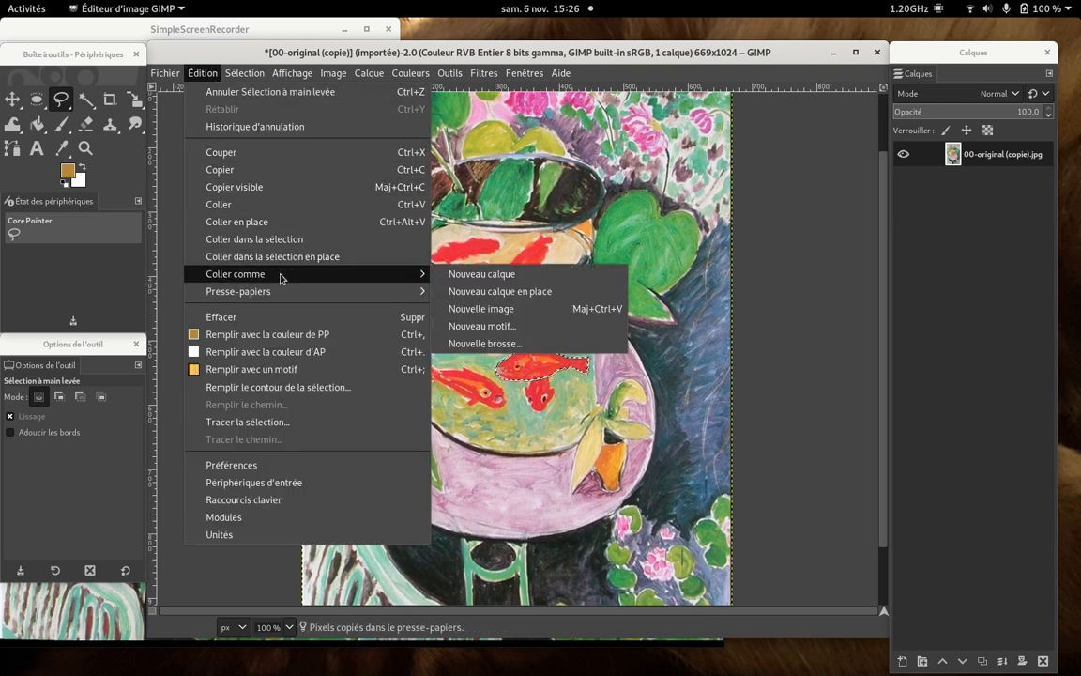
pyautogui.click(476, 275)
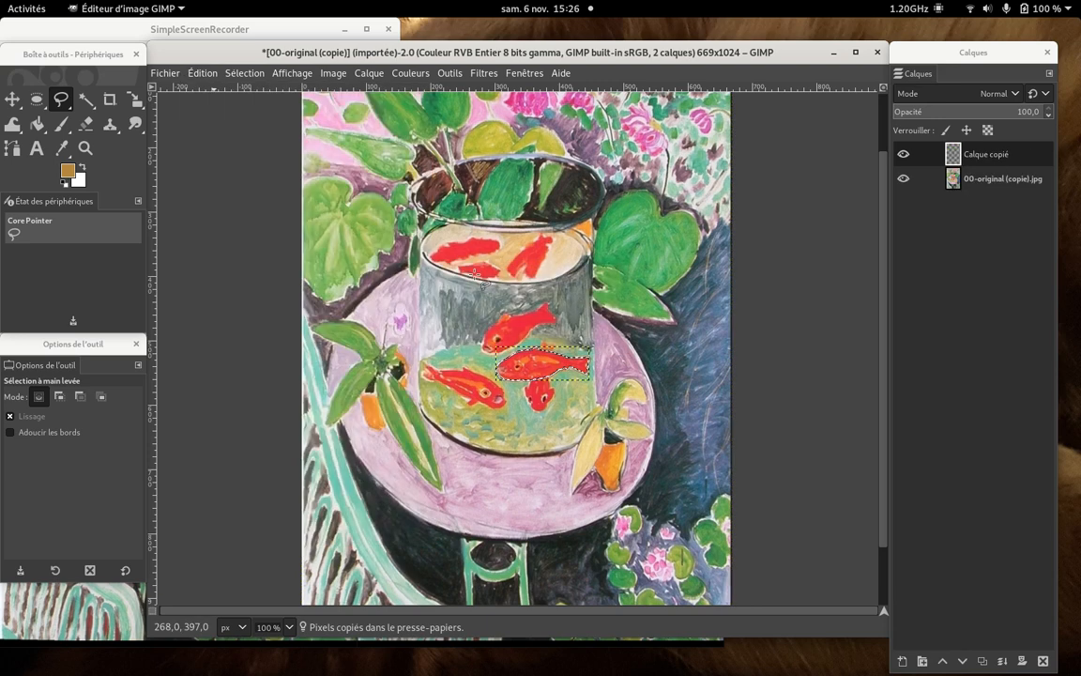
# - Rename the pasted fish layer as poisson
pyautogui.rightClick(1011, 158)
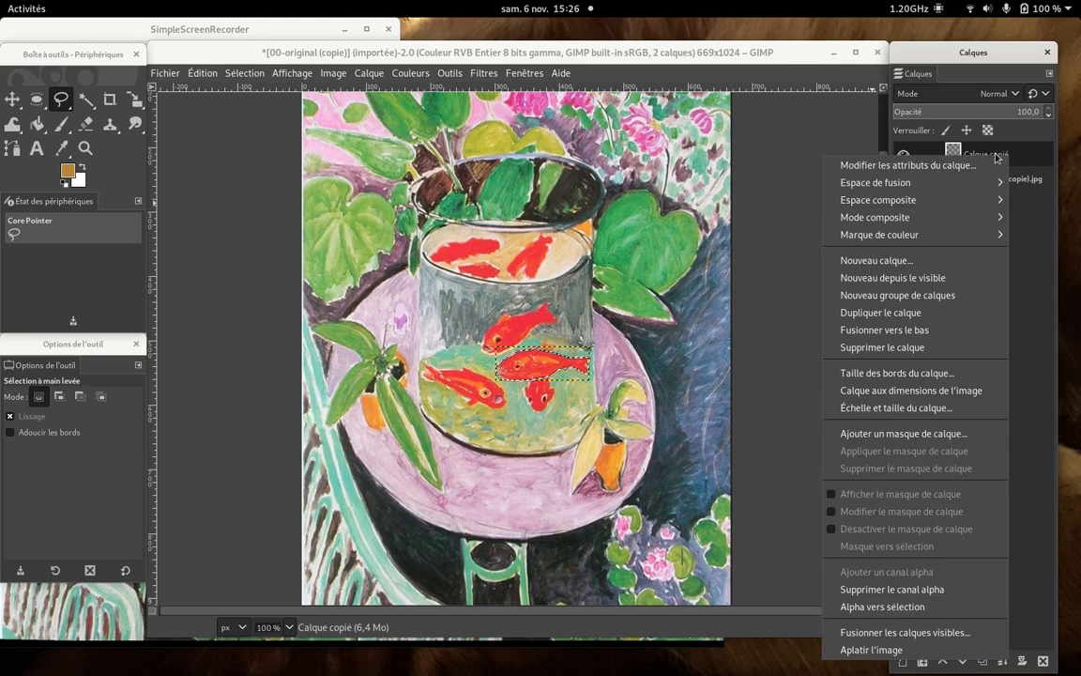
pyautogui.click(929, 165)
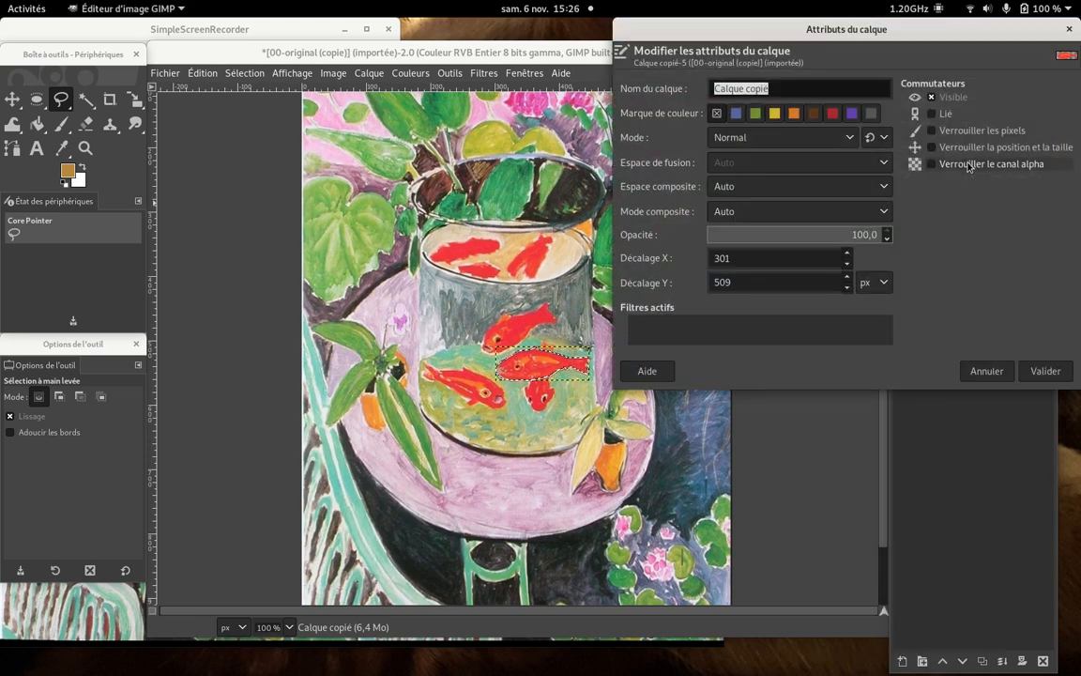
pyautogui.write('poisson')
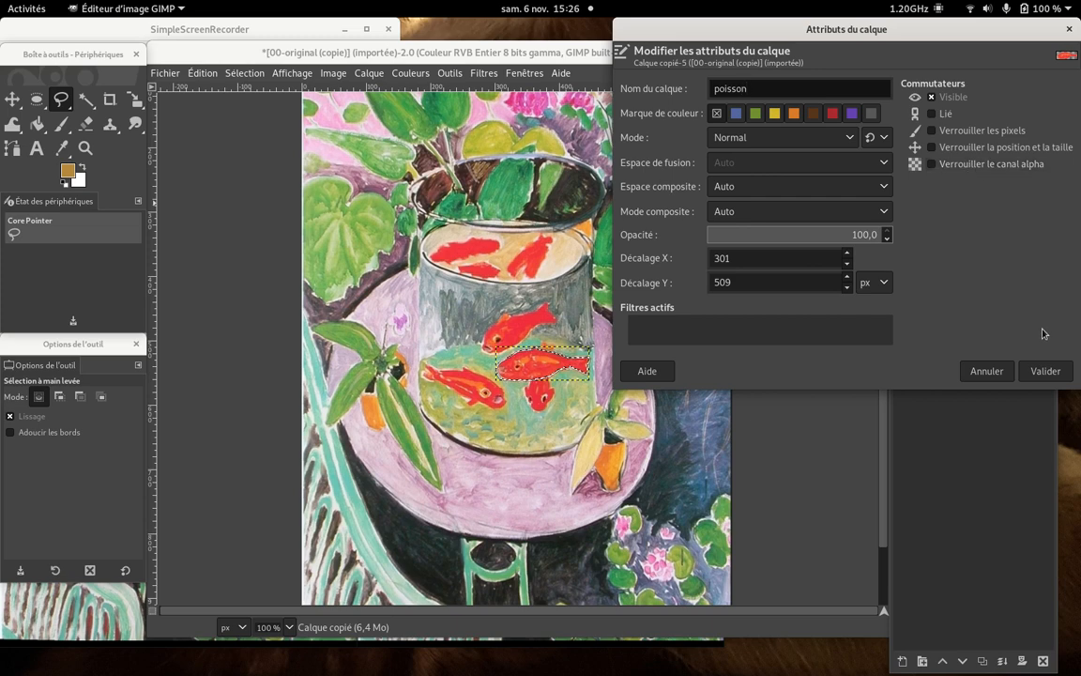
pyautogui.click(1045, 369)
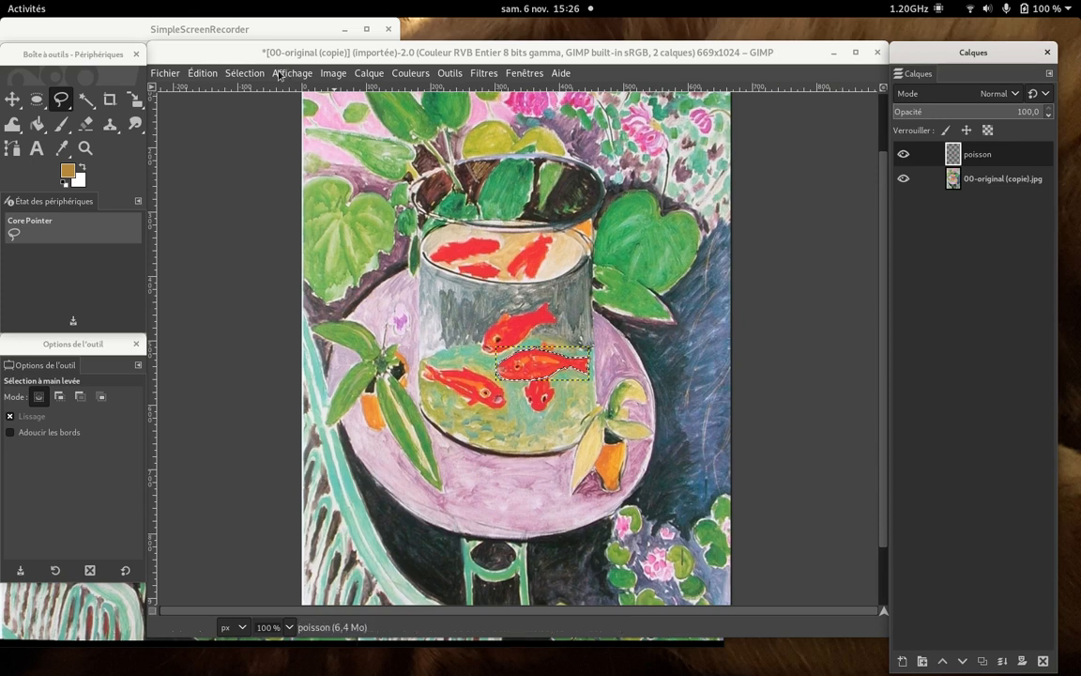
# - Clear the selection and move the poisson layer out of the bowl onto the dark blue background to its right
pyautogui.click(246, 73)
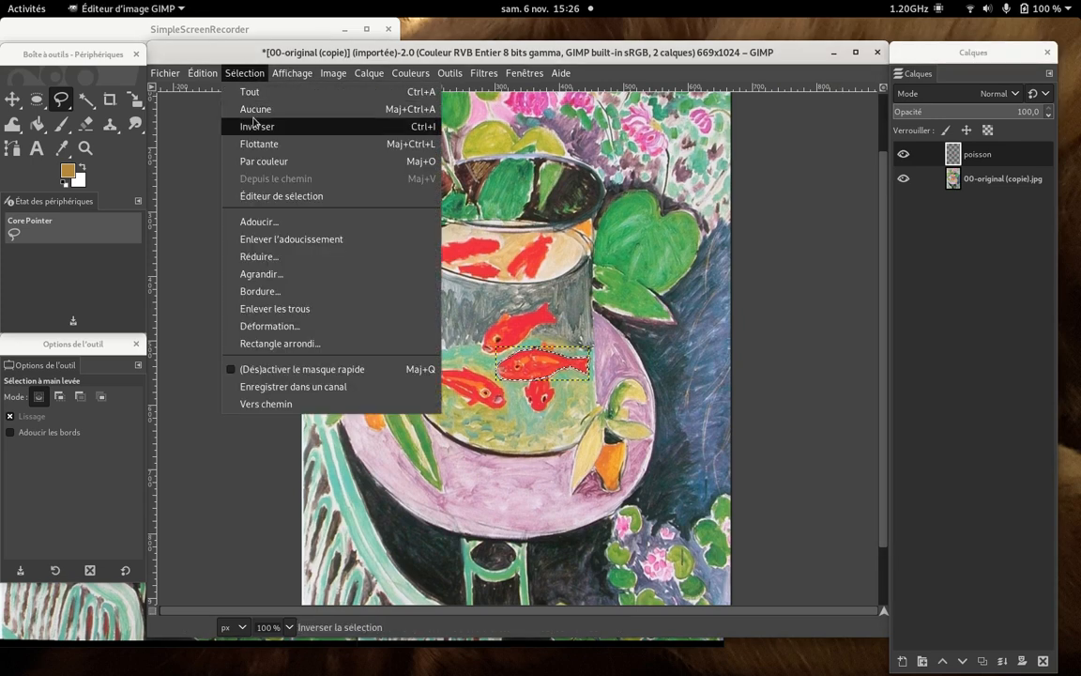
pyautogui.click(256, 110)
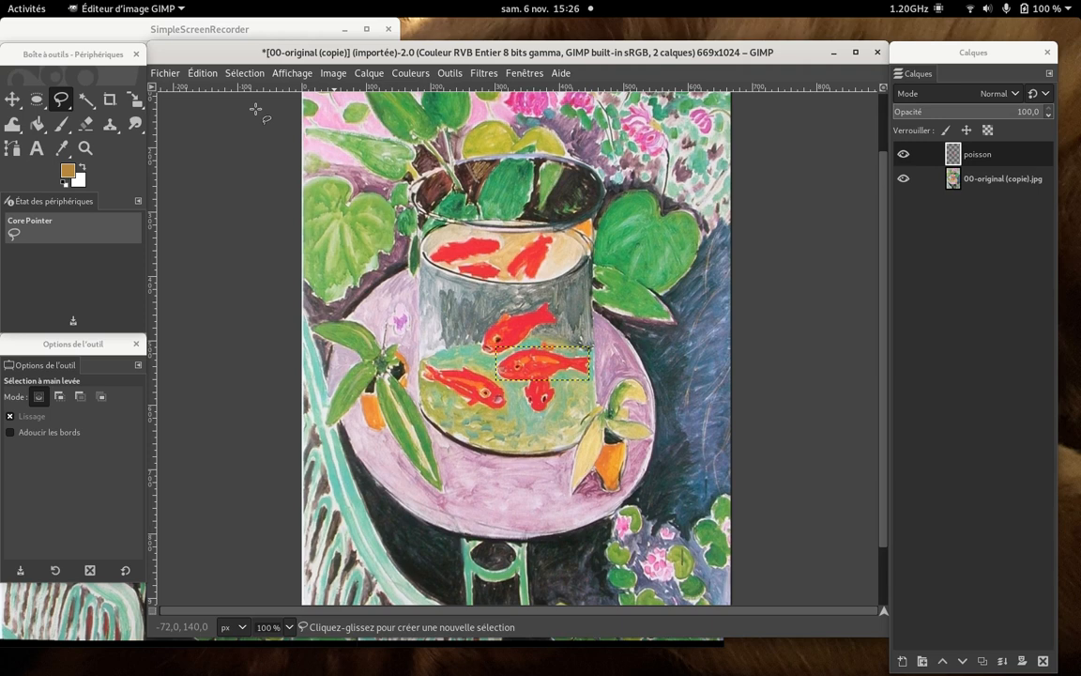
pyautogui.click(13, 100)
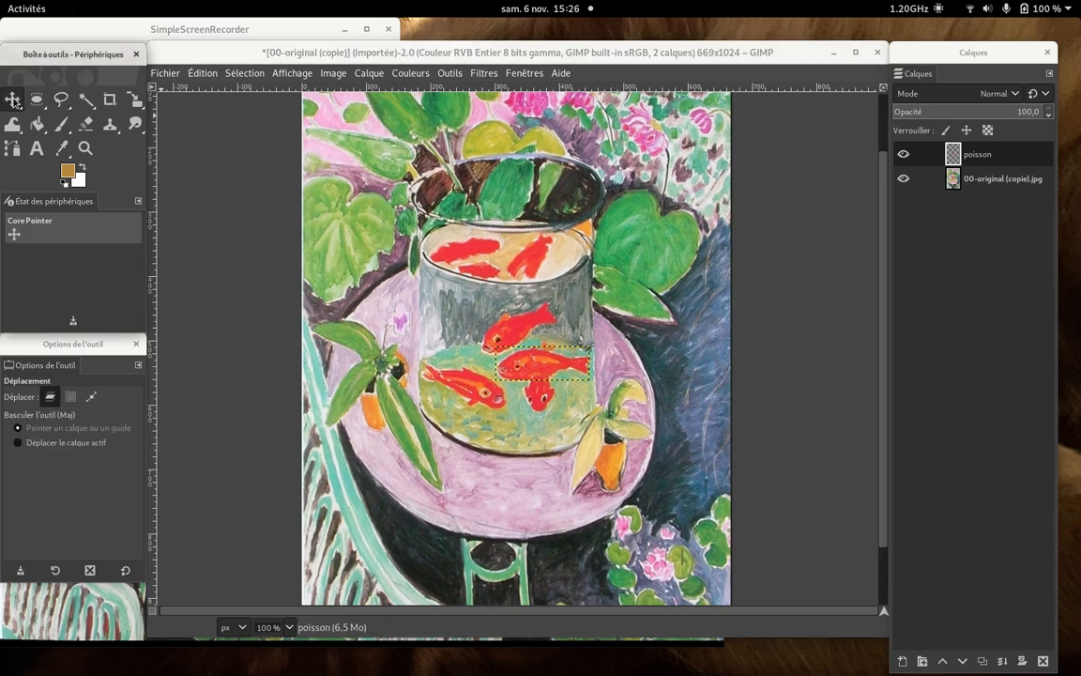
pyautogui.click(544, 379)
pyautogui.moveTo(544, 379); pyautogui.dragTo(674, 337)
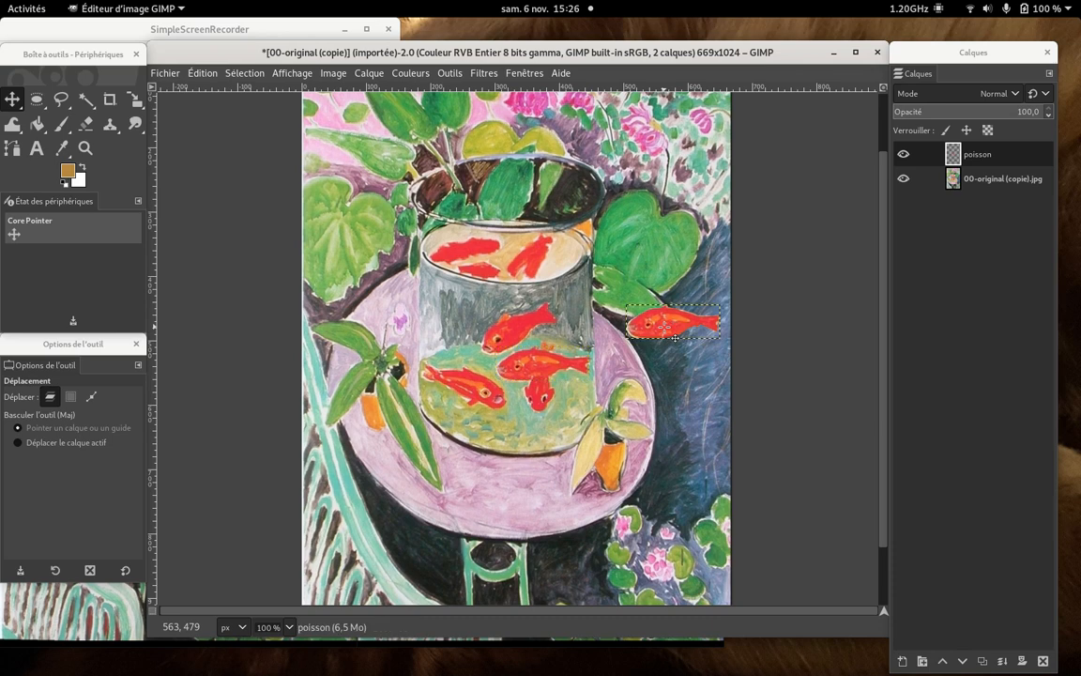
# - On the original image layer, draw an elliptical selection over fish-free water at the bottom of the bowl, starting at about 275, 617 px
pyautogui.click(1012, 184)
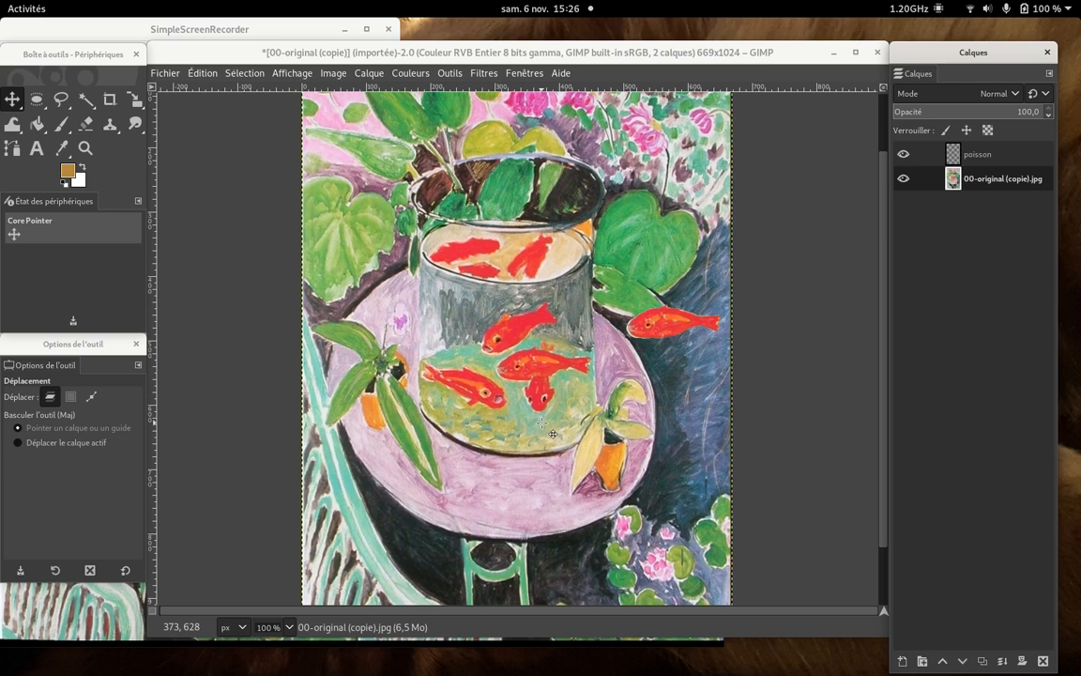
pyautogui.click(61, 97)
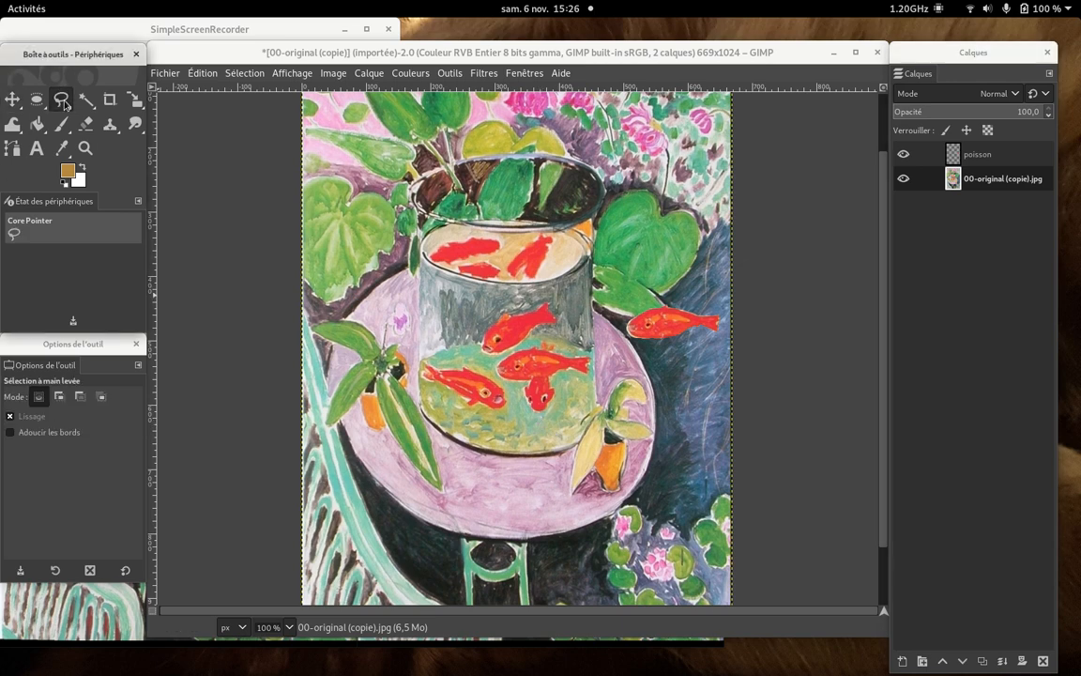
pyautogui.click(36, 98)
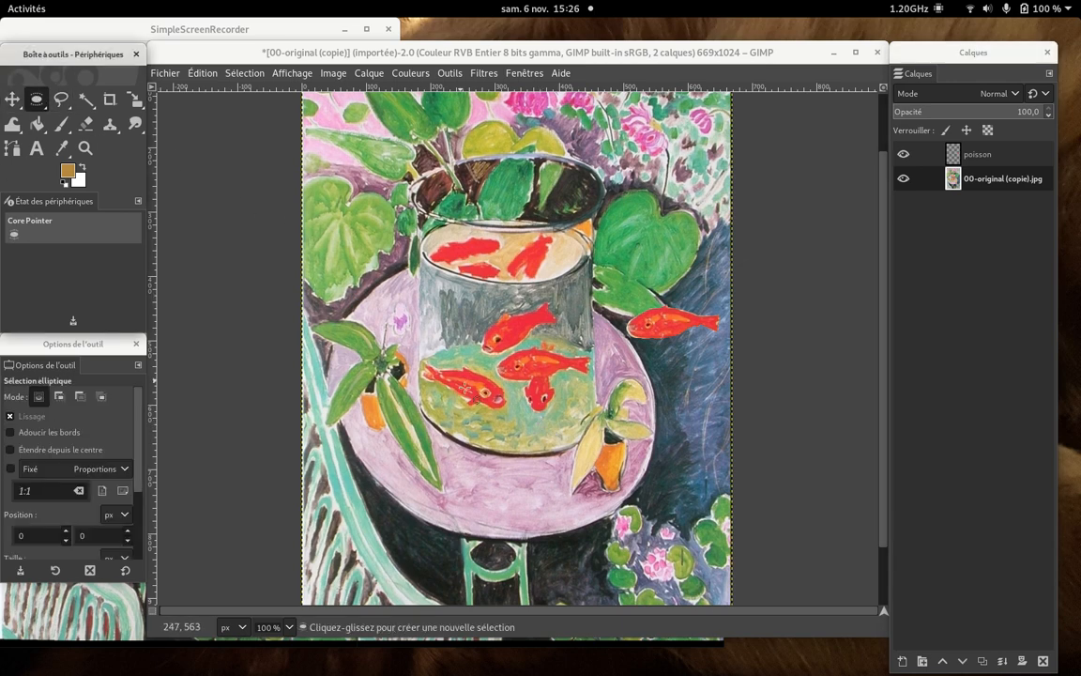
pyautogui.moveTo(477, 415); pyautogui.dragTo(547, 450)
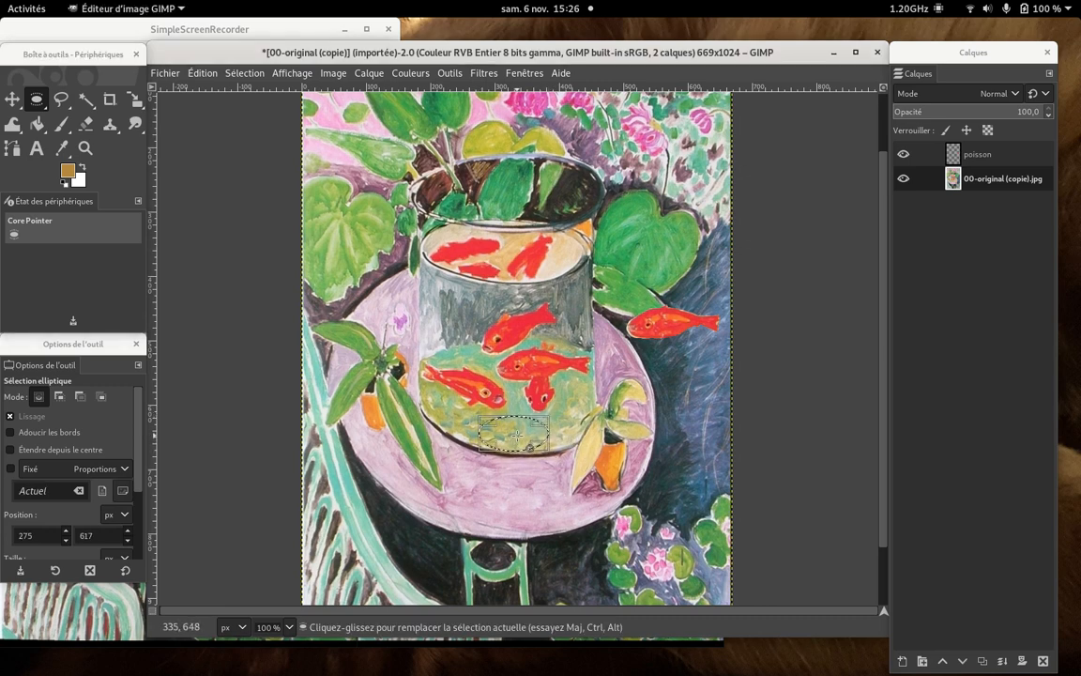
# - Copy the selected ellipse of greenish water and paste it as a new layer
pyautogui.click(202, 73)
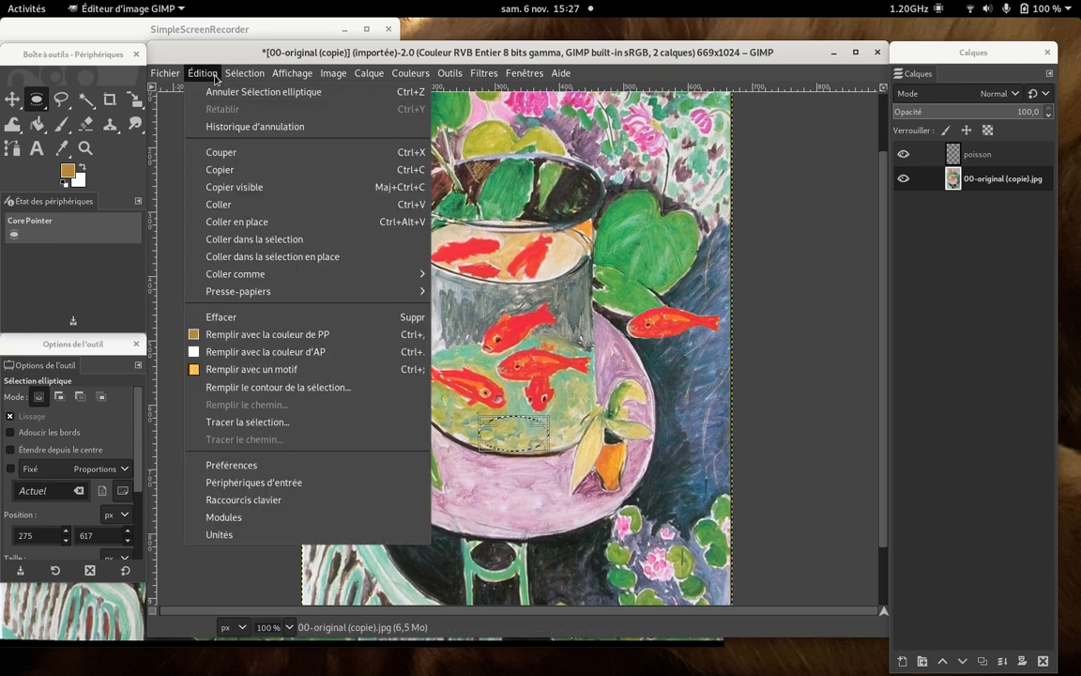
pyautogui.click(234, 170)
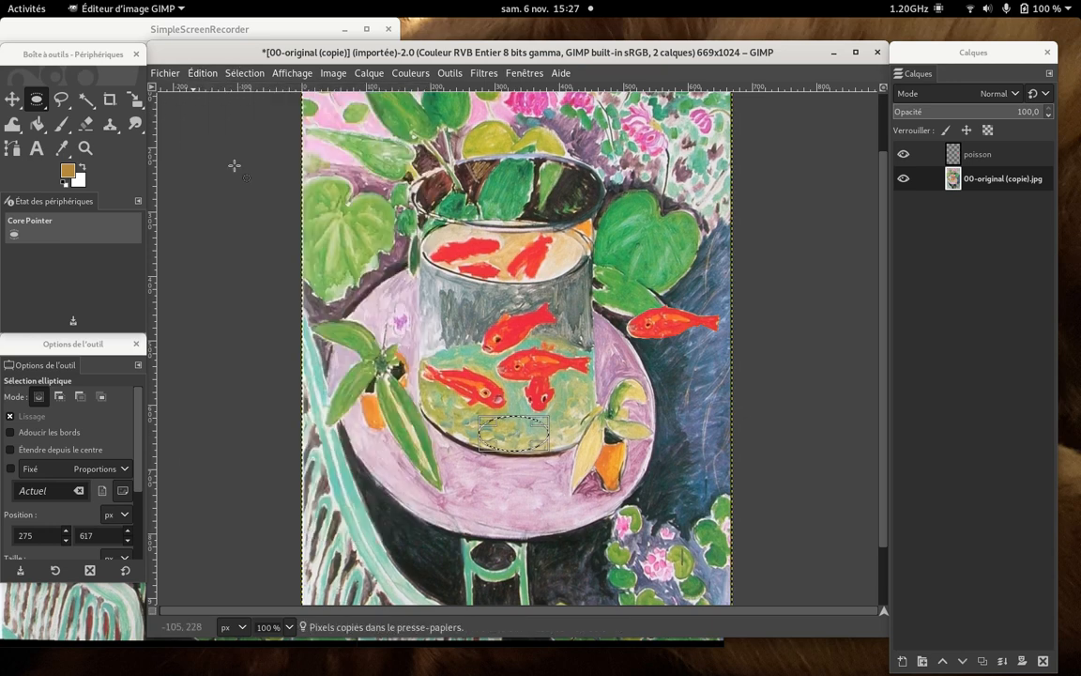
pyautogui.click(207, 75)
pyautogui.moveTo(230, 273)
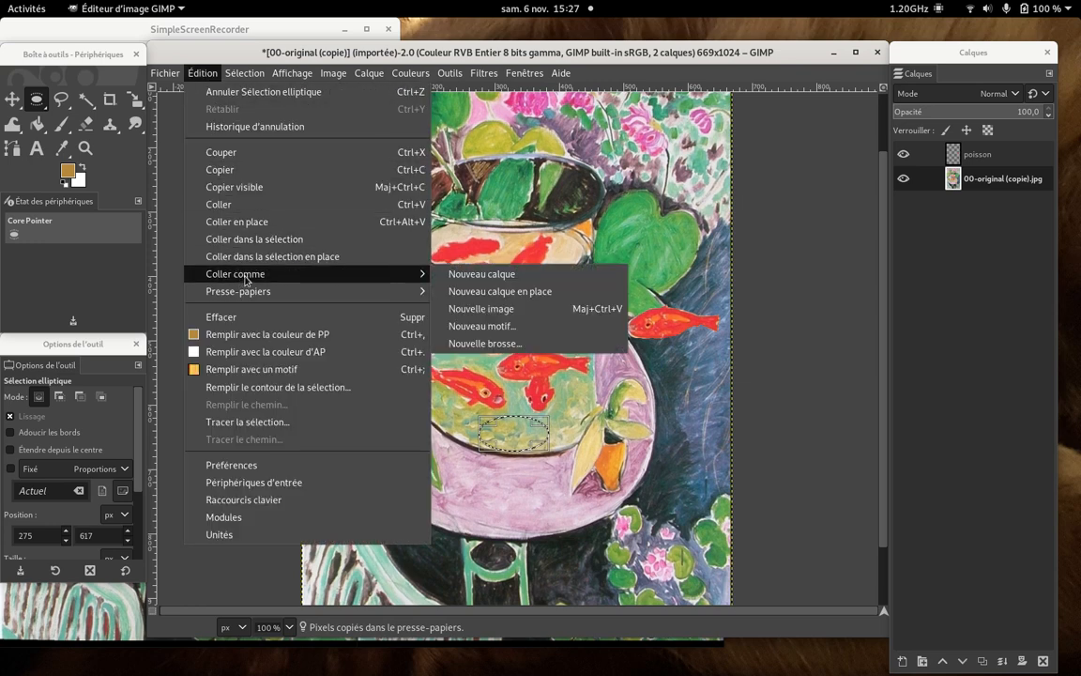
pyautogui.click(489, 279)
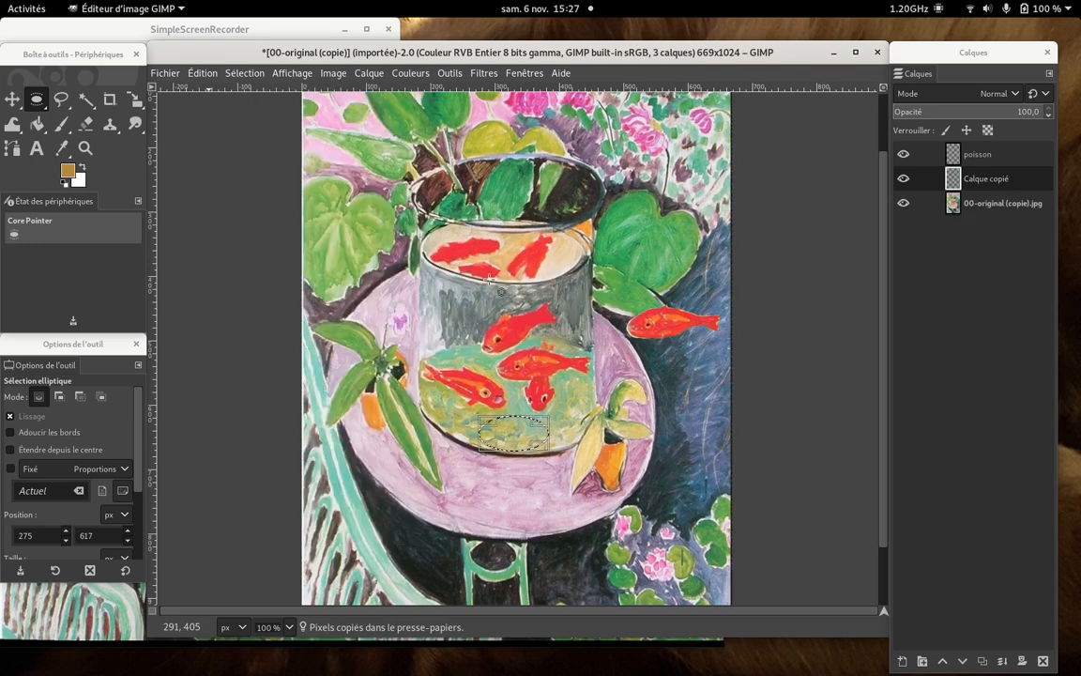
# - Clear the selection and move the pasted water patch up over the body of the lower-left fish
pyautogui.click(243, 75)
pyautogui.click(249, 111)
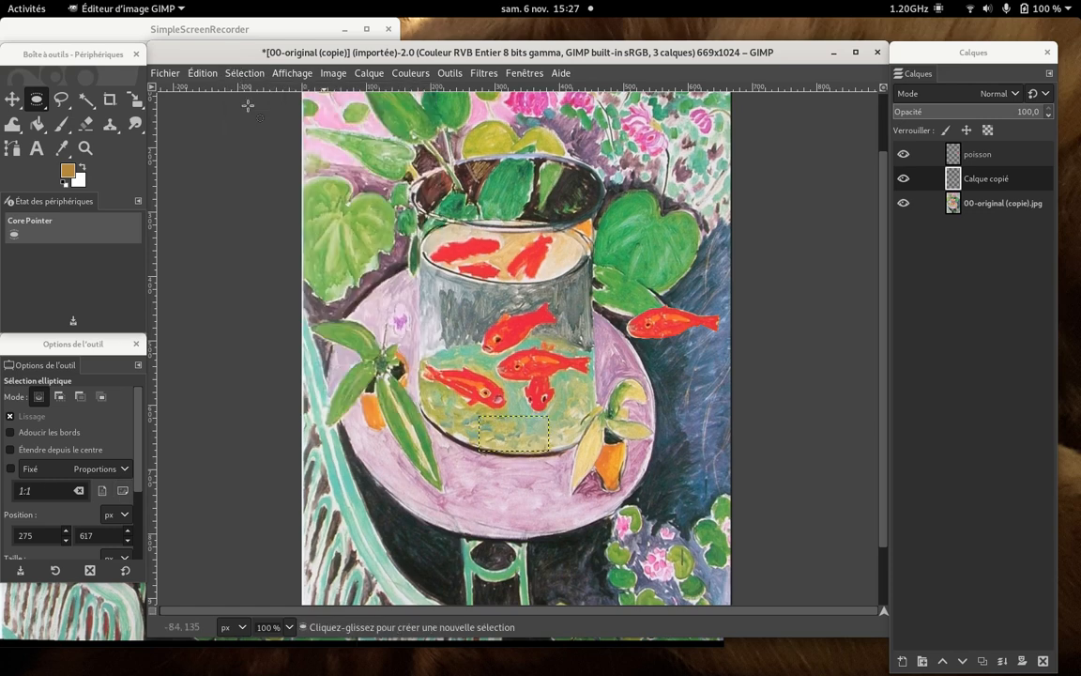
pyautogui.click(13, 98)
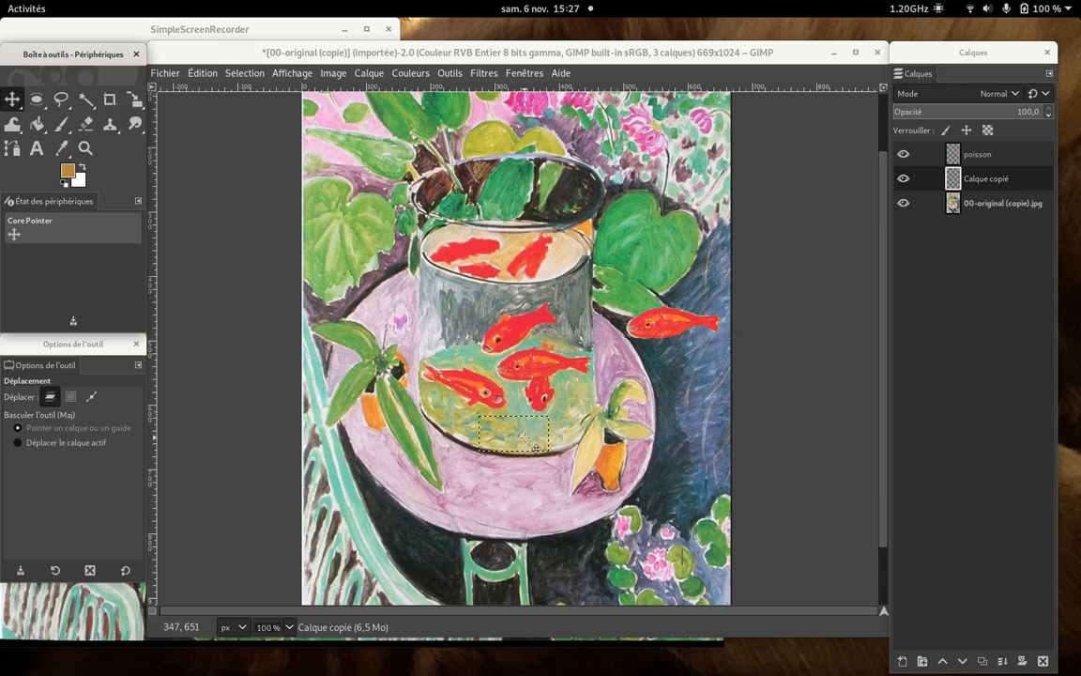
pyautogui.moveTo(514, 428); pyautogui.dragTo(465, 377)
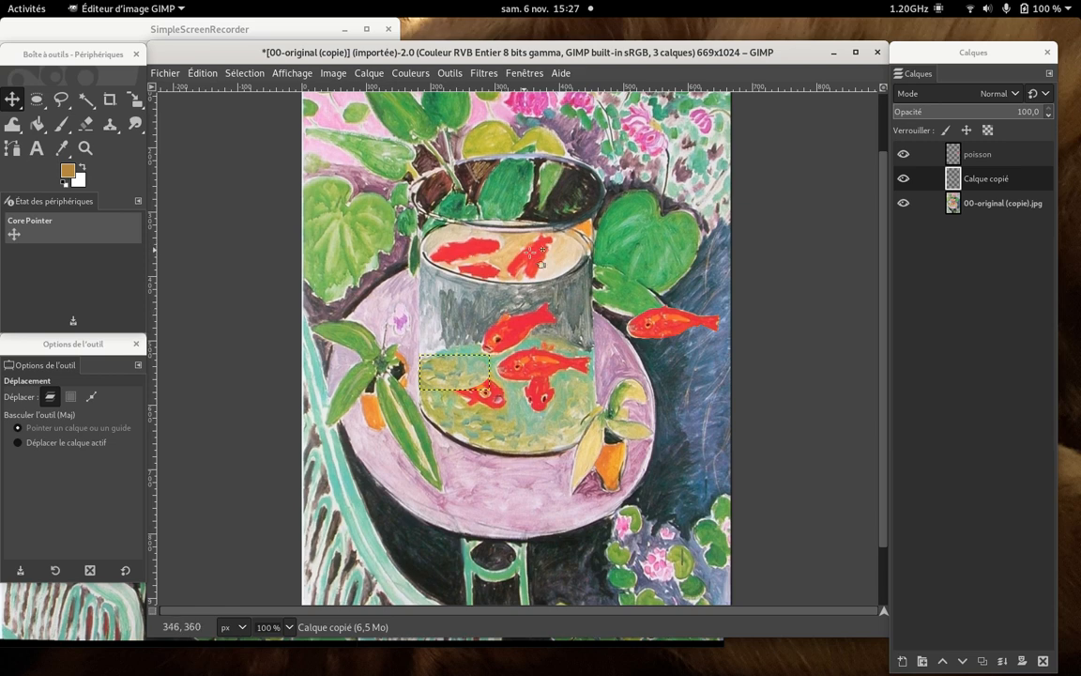
# - On the original image layer, draw a small elliptical selection on the beige water surface right of the upper fish, at about 390, 352 px
pyautogui.click(37, 98)
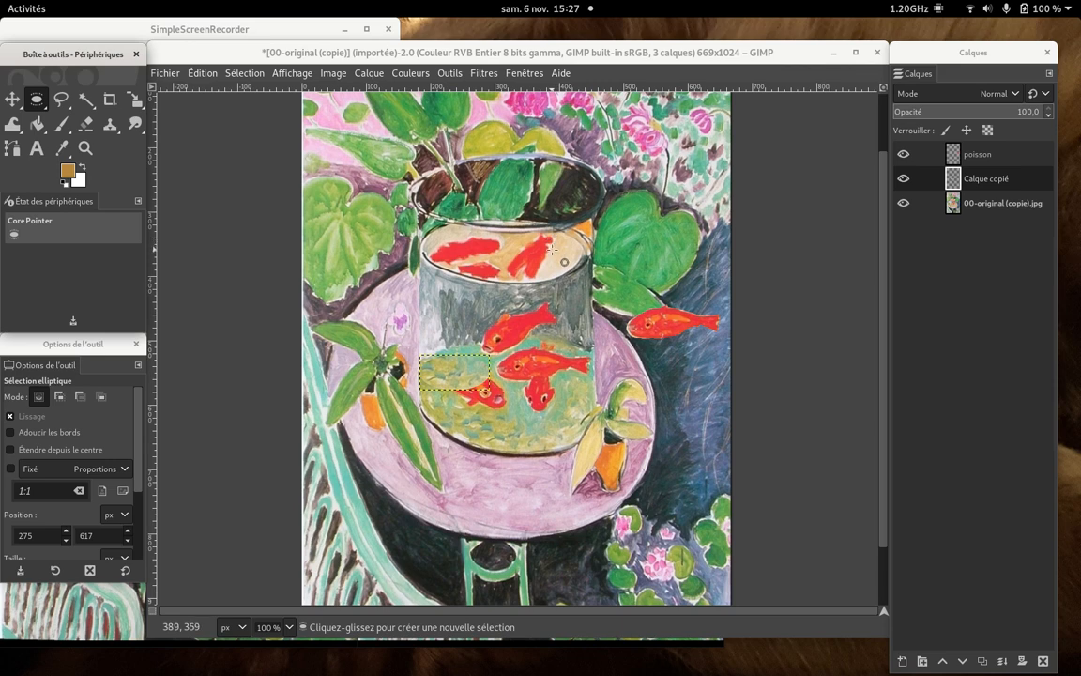
pyautogui.click(988, 215)
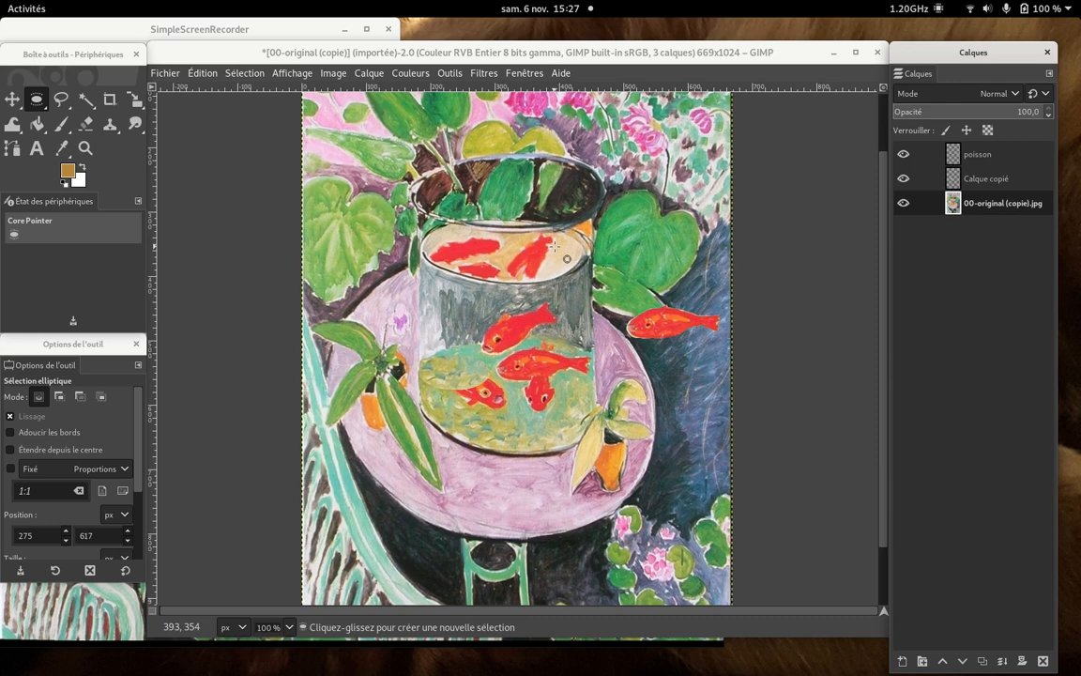
pyautogui.moveTo(552, 245); pyautogui.dragTo(581, 271)
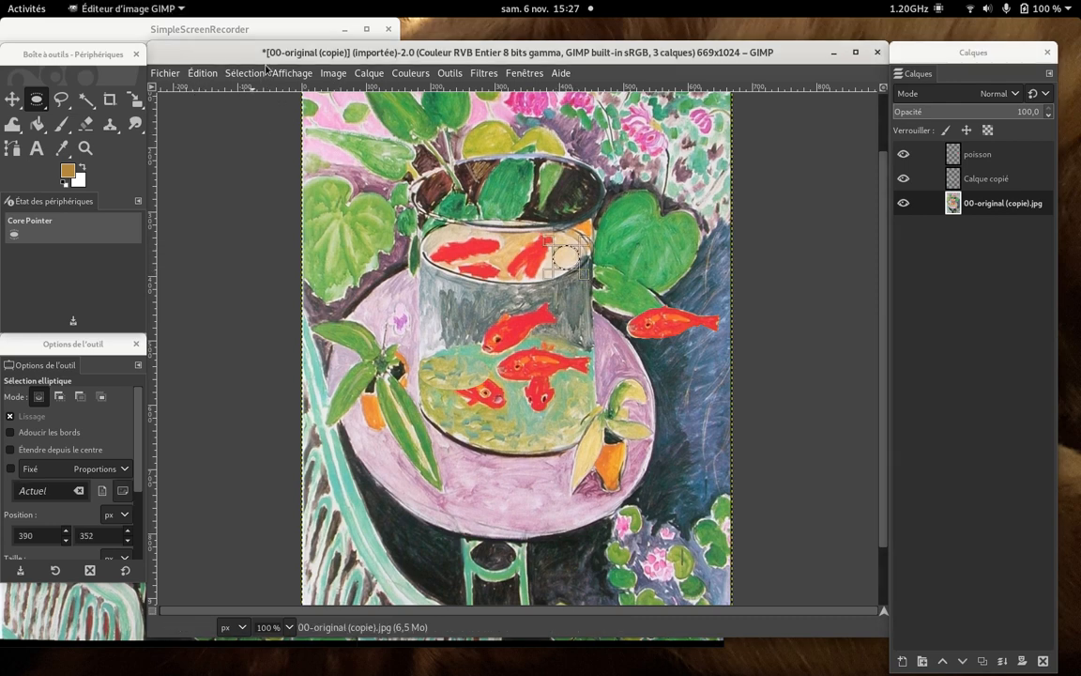
# - Copy the selected beige ellipse of the water surface and paste it as a new layer
pyautogui.click(213, 75)
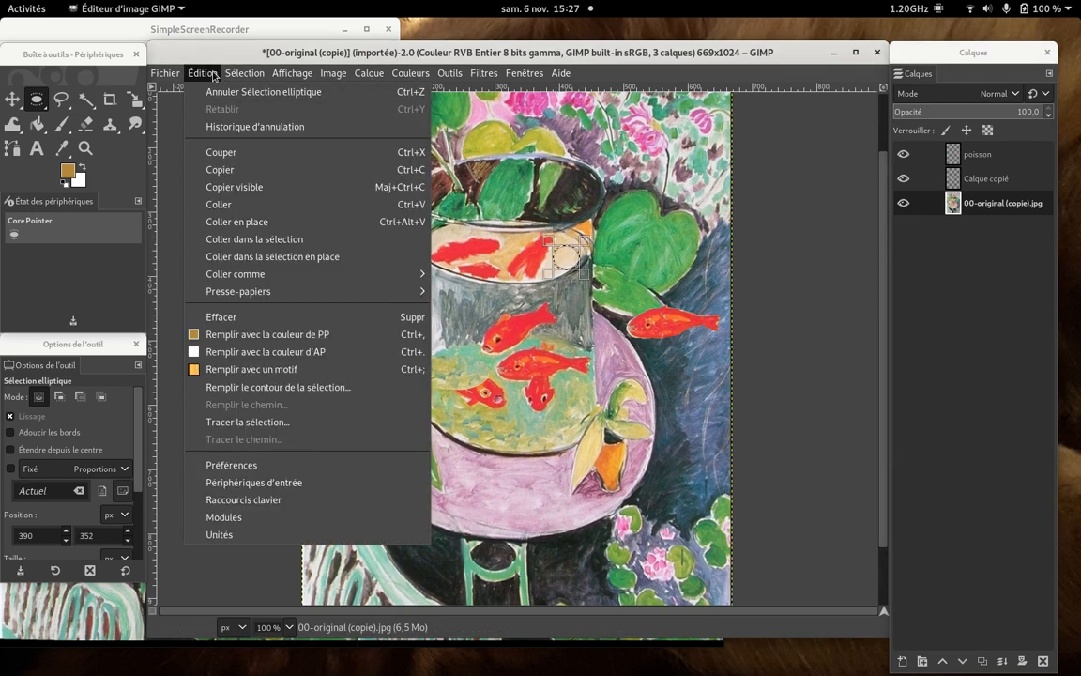
pyautogui.click(242, 169)
pyautogui.click(194, 74)
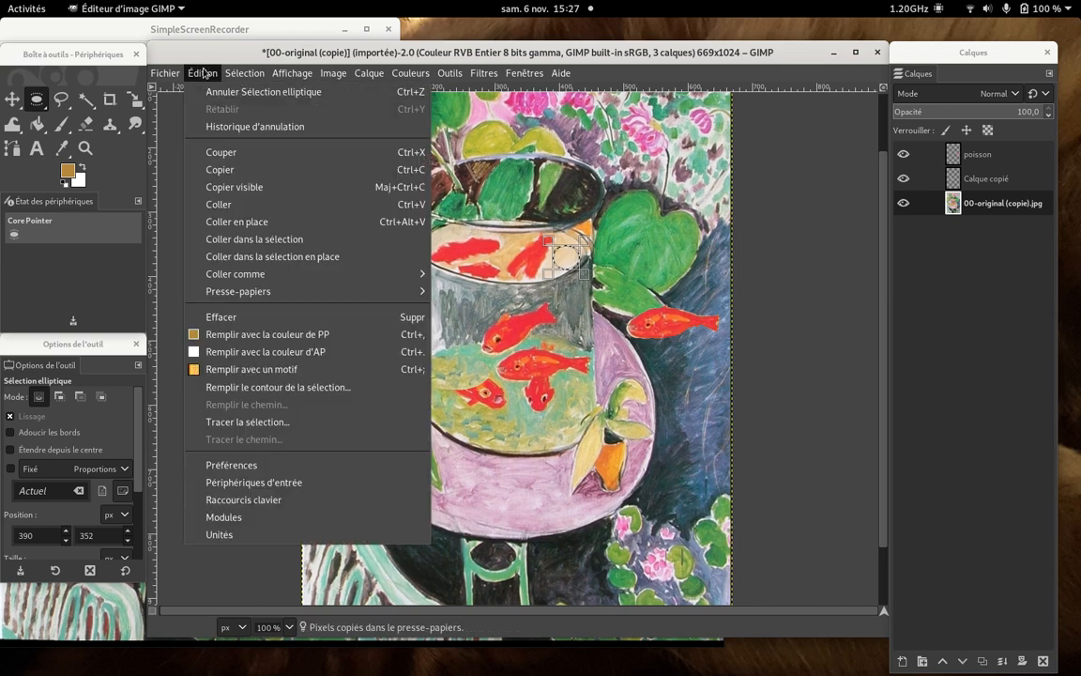
pyautogui.moveTo(251, 273)
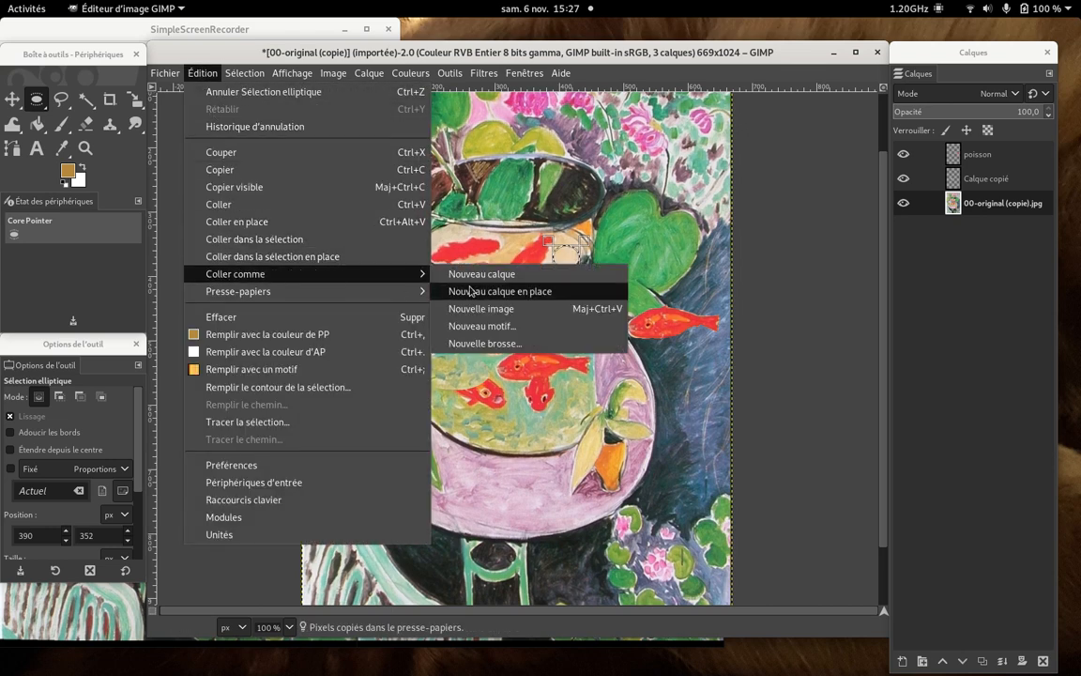
pyautogui.click(515, 275)
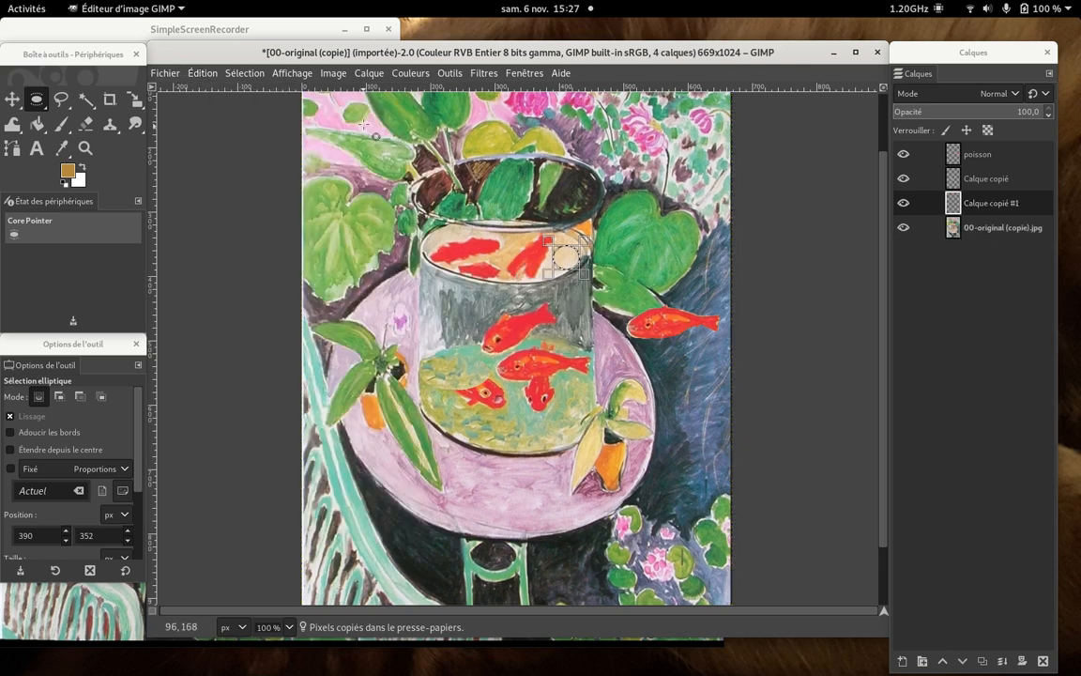
# - Clear the selection and move the pasted beige patch up and left over the right-hand red fish on the water surface
pyautogui.click(246, 73)
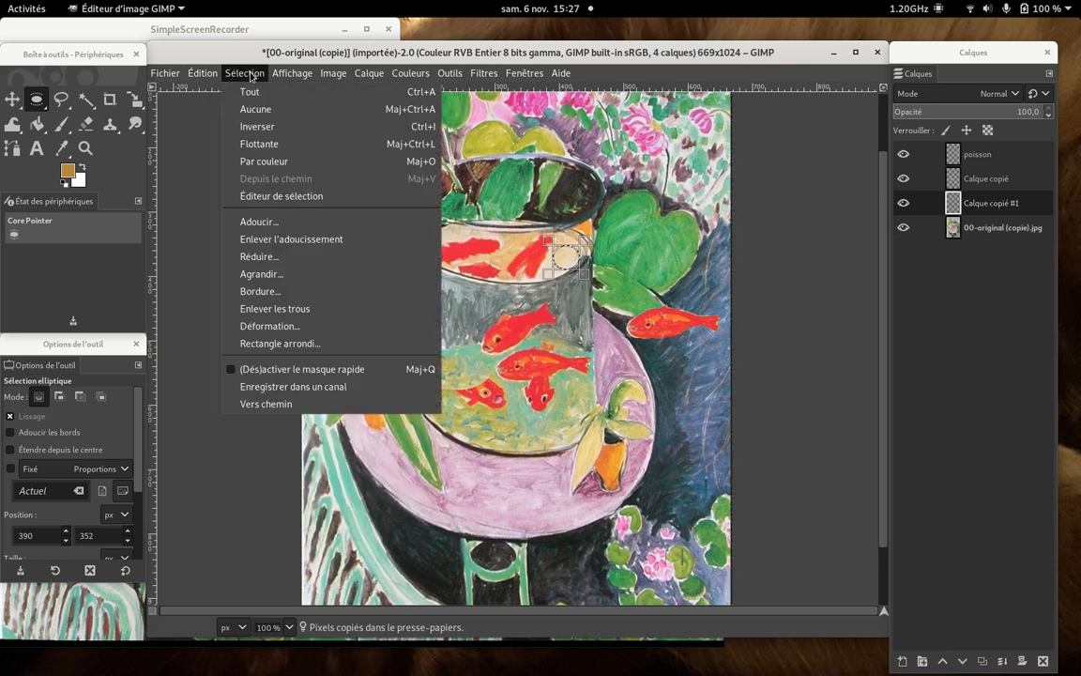
pyautogui.click(255, 110)
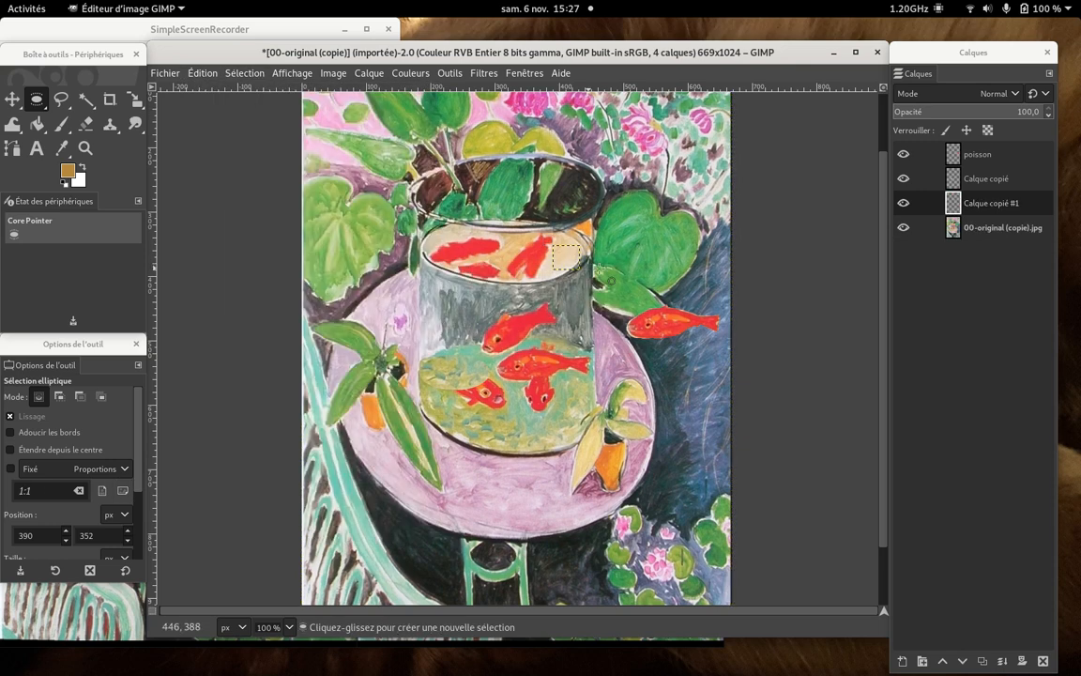
pyautogui.click(15, 103)
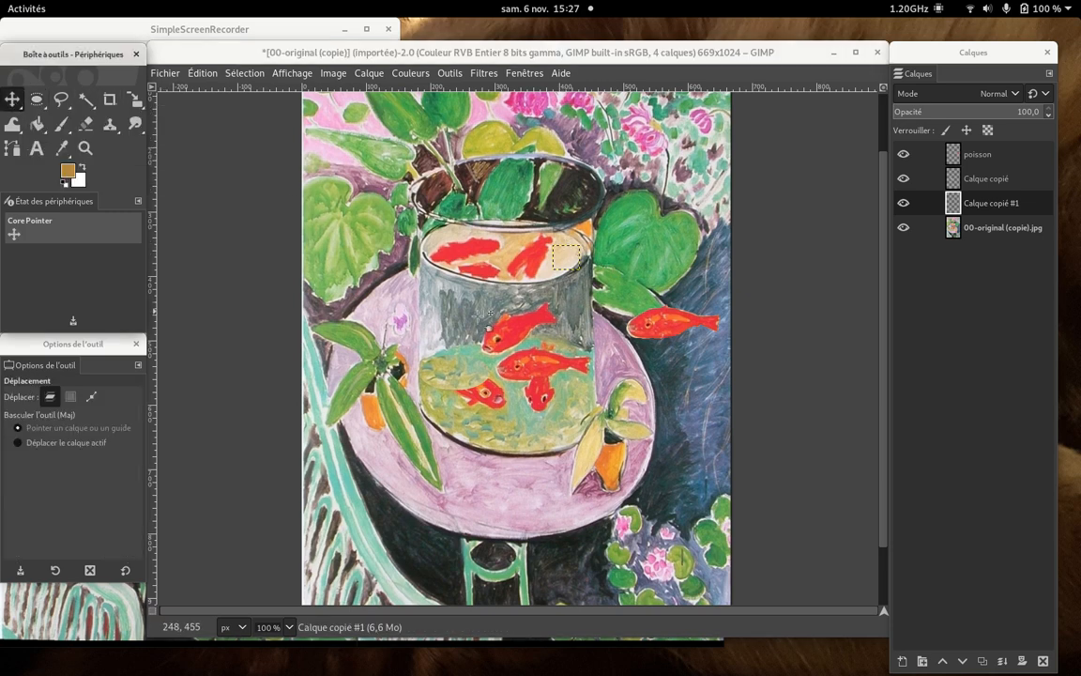
pyautogui.moveTo(574, 259); pyautogui.dragTo(557, 248)
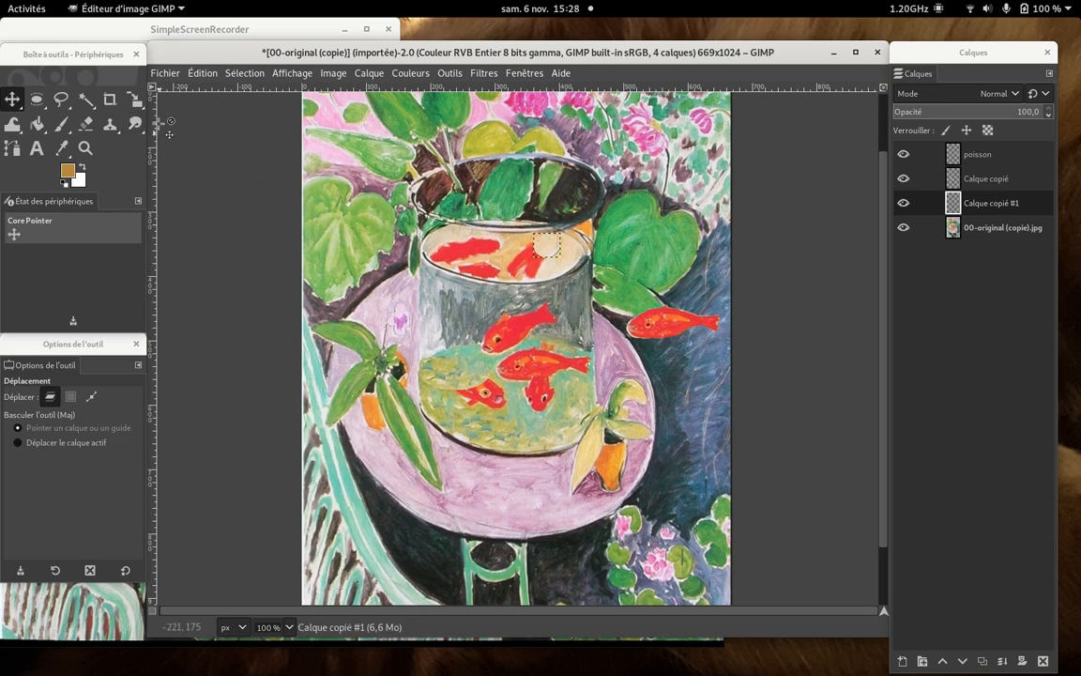
# - Scale the beige patch layer to about 74 × 67 px, extending it down and left over the red fish
pyautogui.hotkey('shift', 's')
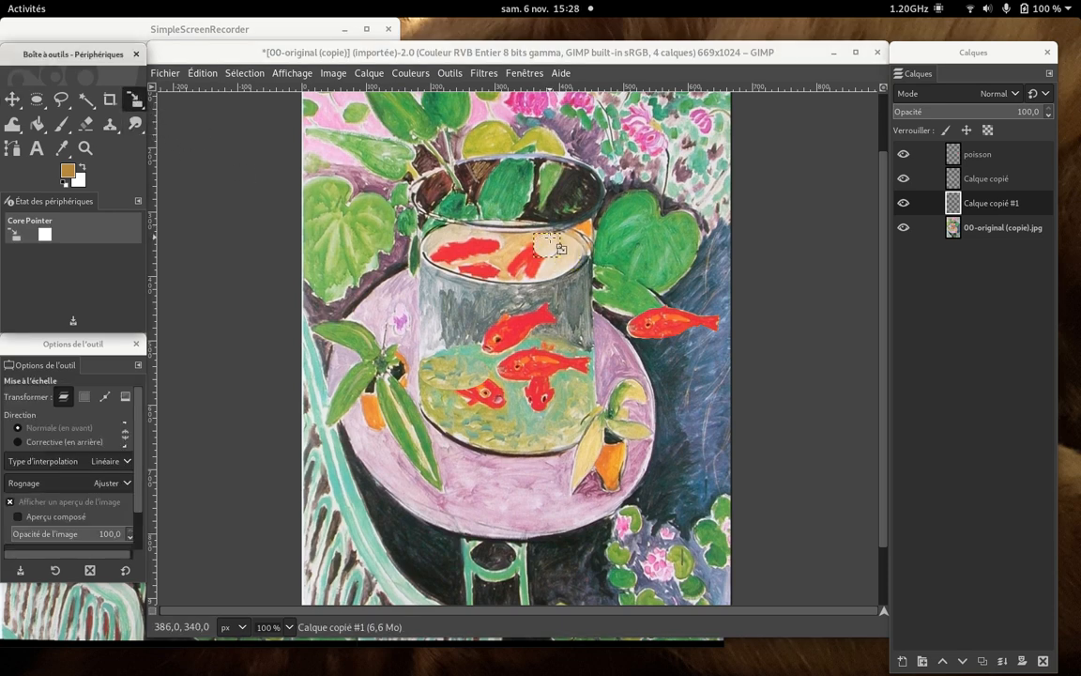
pyautogui.click(533, 235)
pyautogui.moveTo(531, 252); pyautogui.dragTo(513, 278)
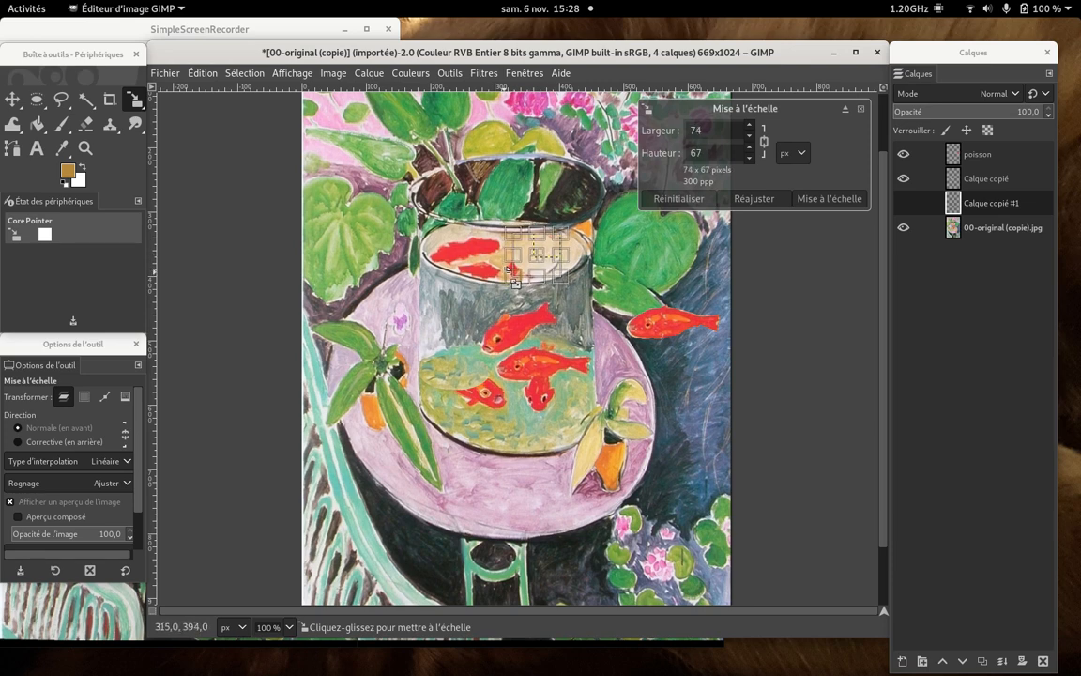
pyautogui.click(828, 198)
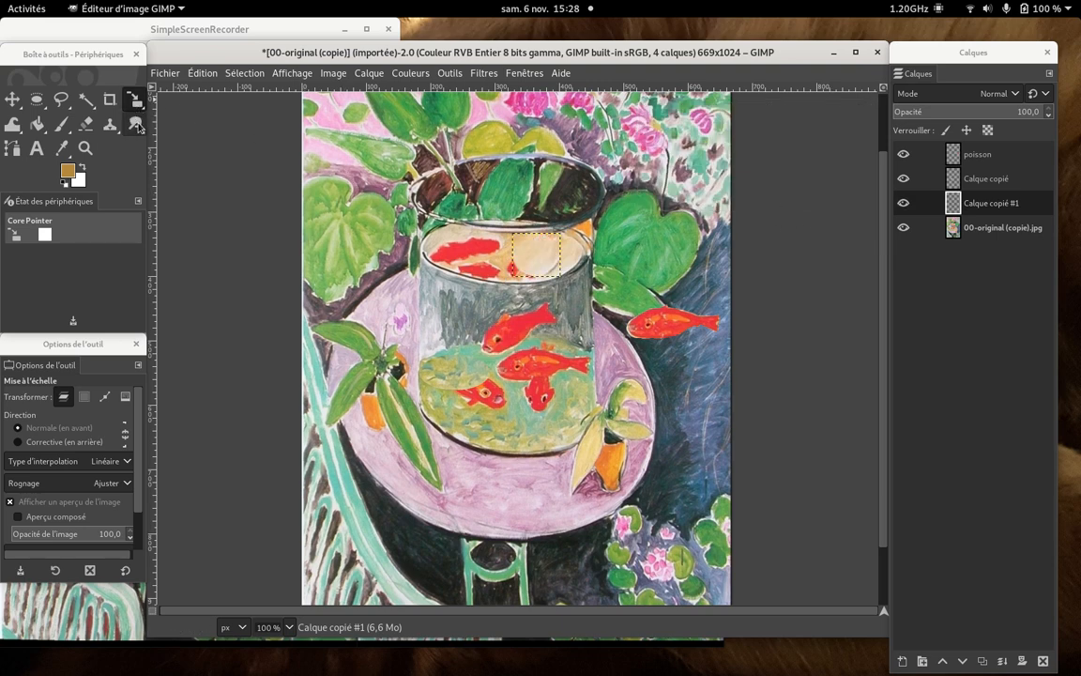
# - Merge the beige patch layer down into the original image and smudge around the patch with a brush size of 25
pyautogui.click(138, 127)
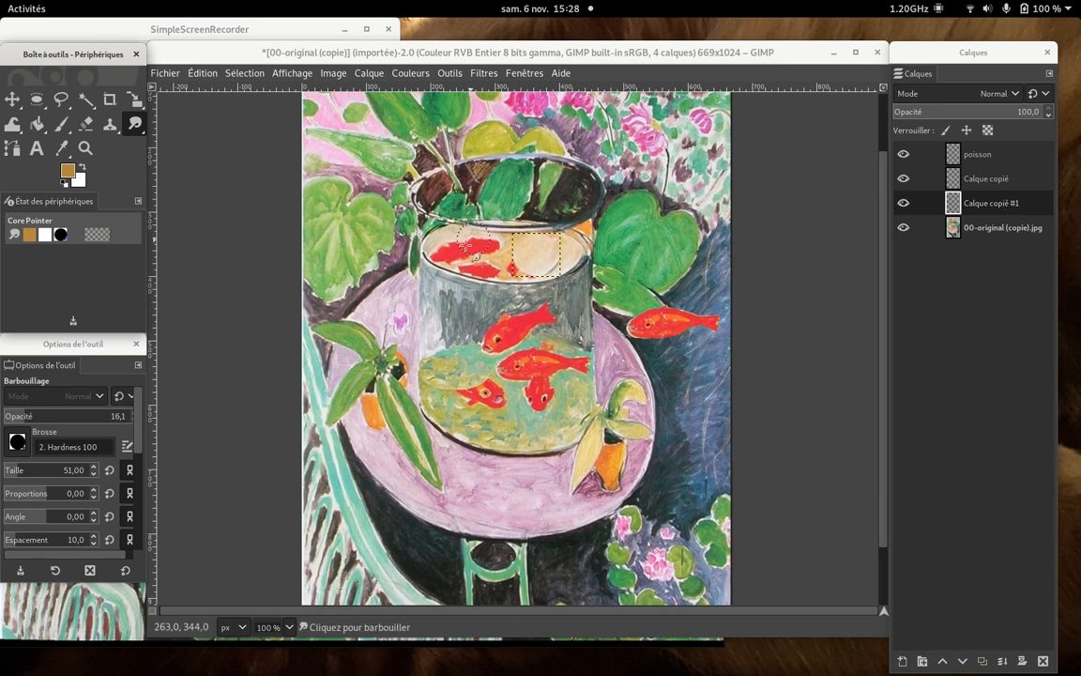
pyautogui.rightClick(1003, 209)
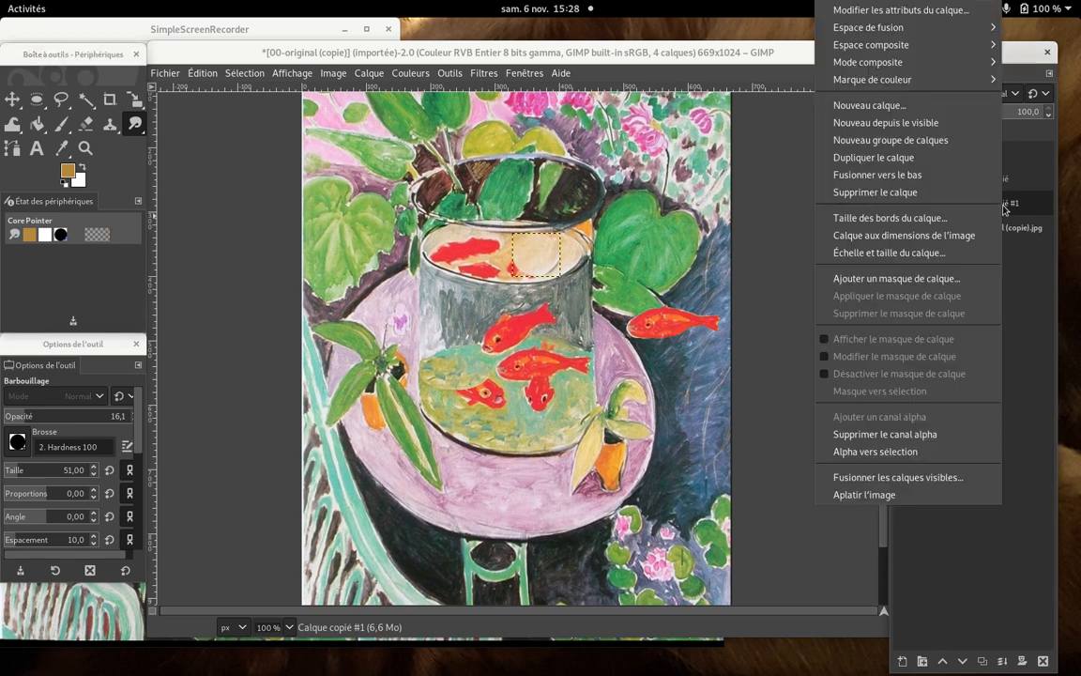
pyautogui.click(938, 176)
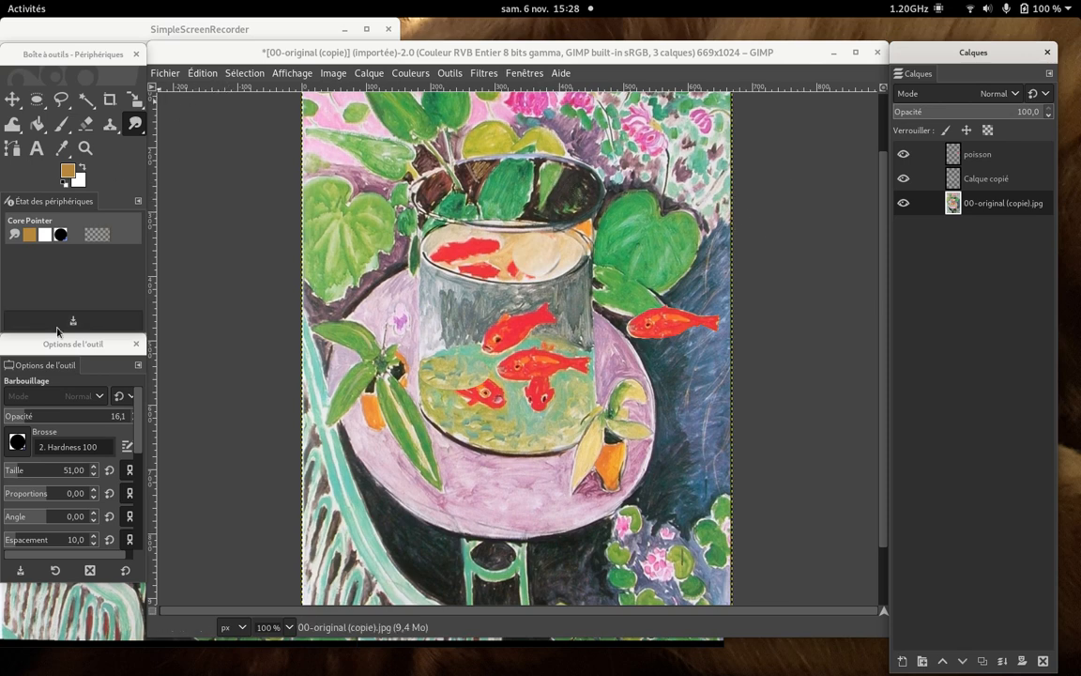
pyautogui.click(15, 472)
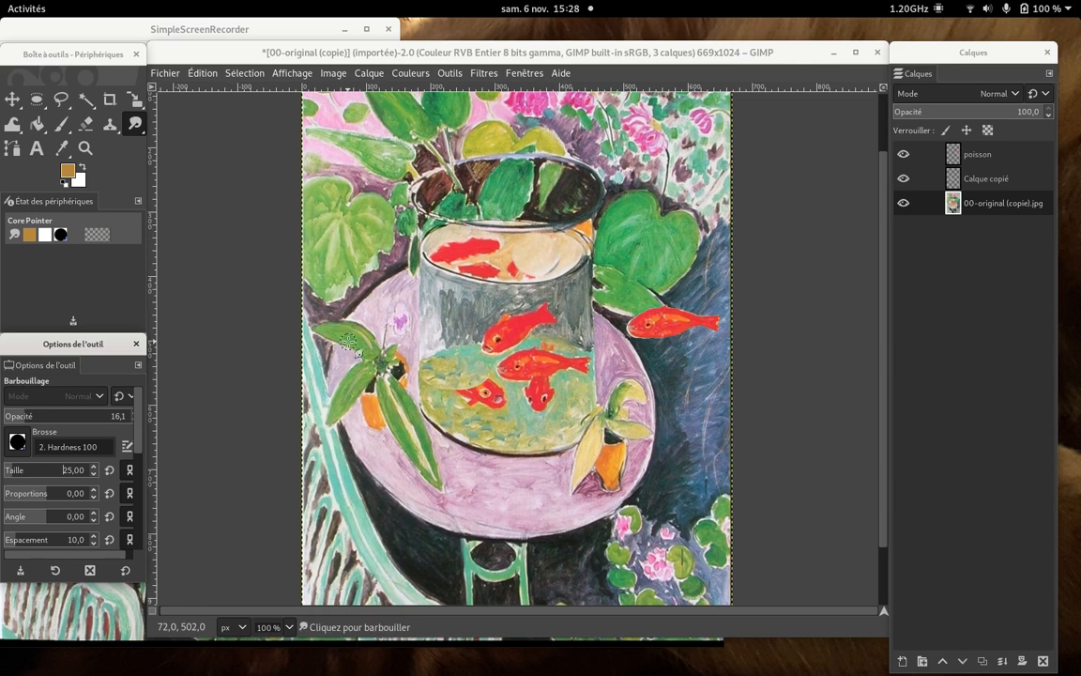
pyautogui.click(541, 263)
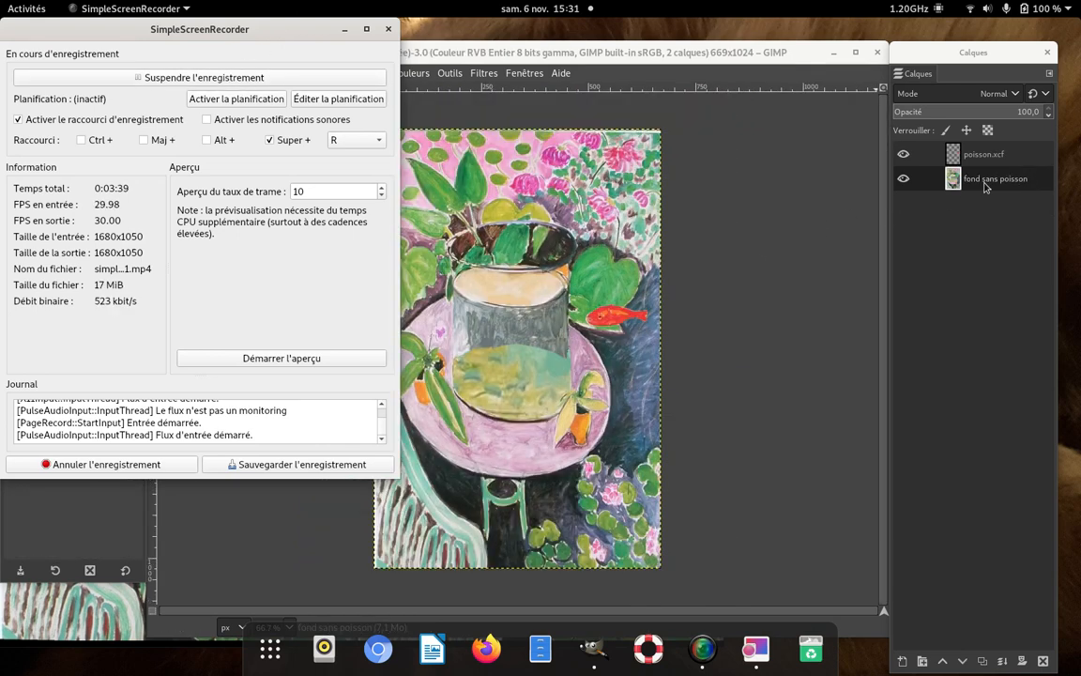
# - In the fish-free background image, move the fish of the poisson.xcf layer from outside the bowl to just above the greenish water
pyautogui.click(756, 200)
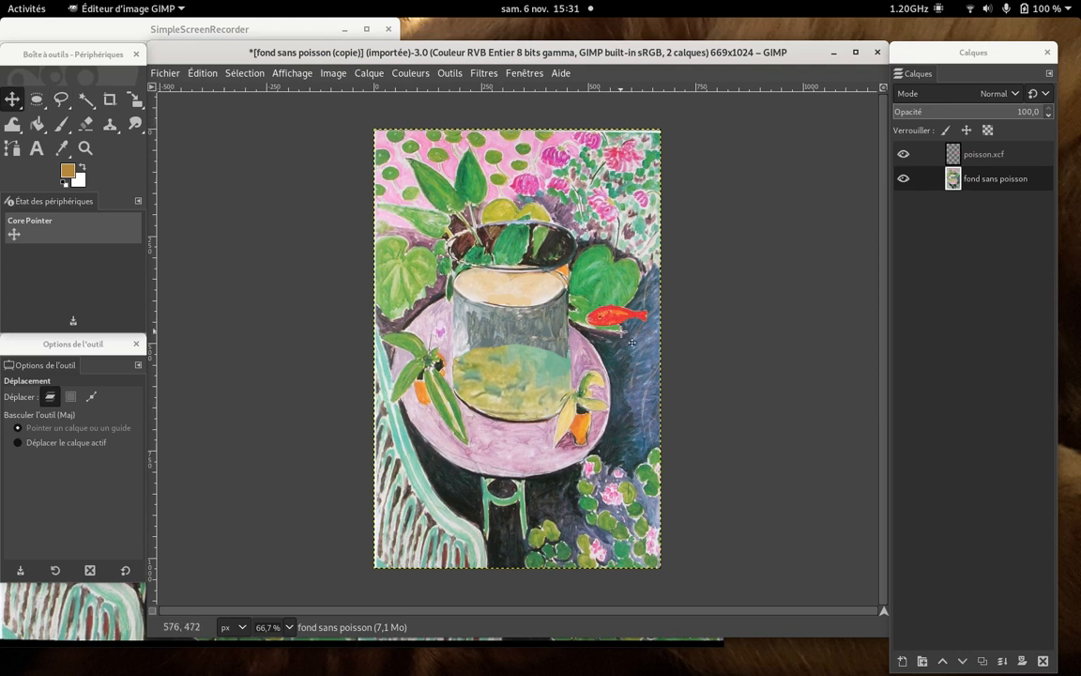
pyautogui.moveTo(619, 314); pyautogui.dragTo(538, 343)
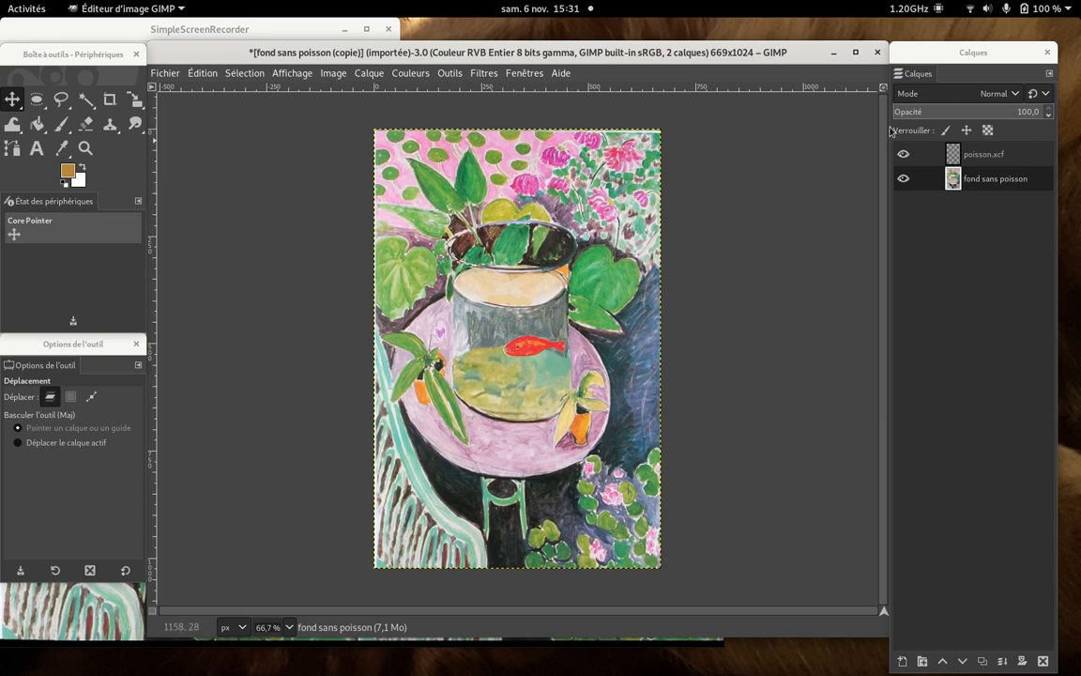
pyautogui.click(976, 153)
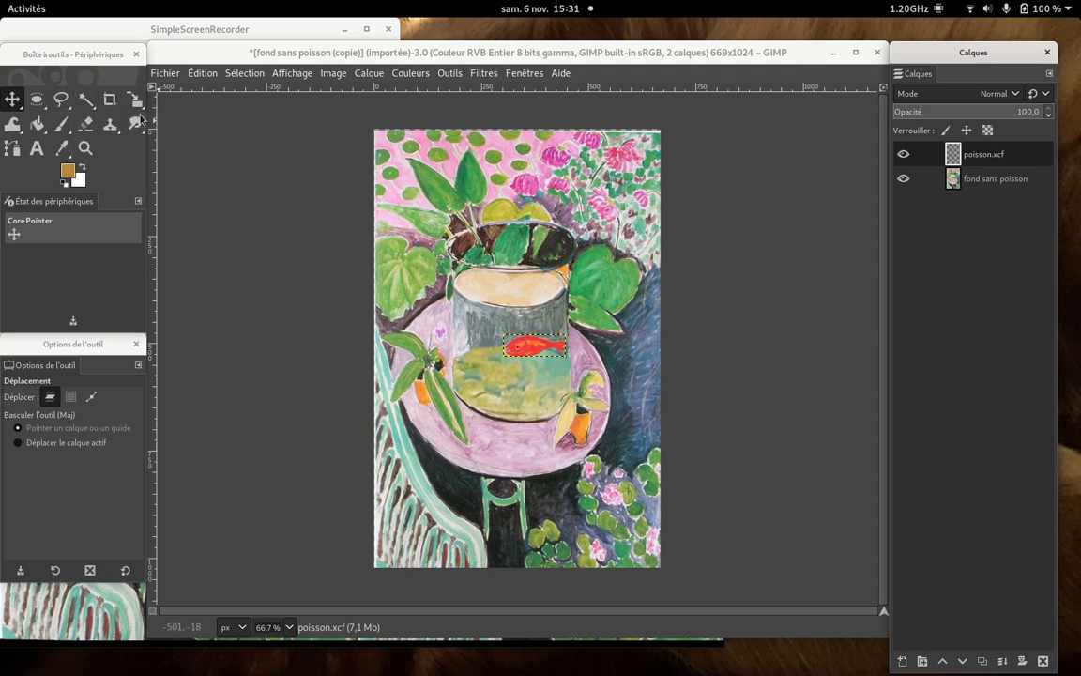
pyautogui.moveTo(545, 357); pyautogui.dragTo(527, 353)
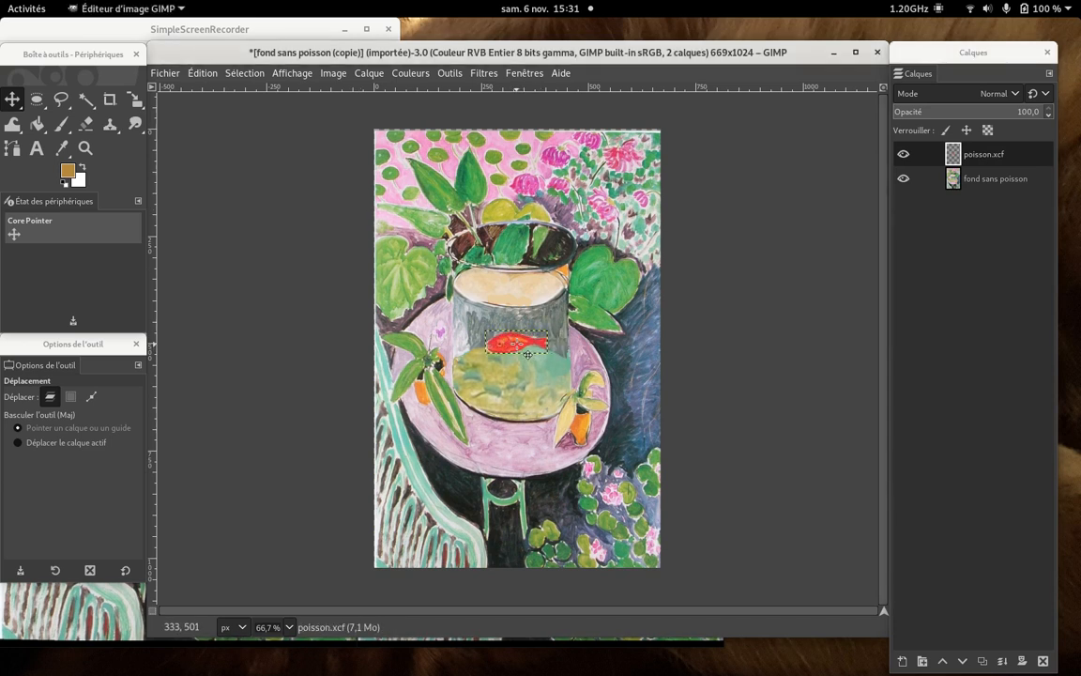
# - Duplicate the poisson.xcf layer and move the copy slightly up and left, to an offset of about 244, 464 px
pyautogui.rightClick(1022, 160)
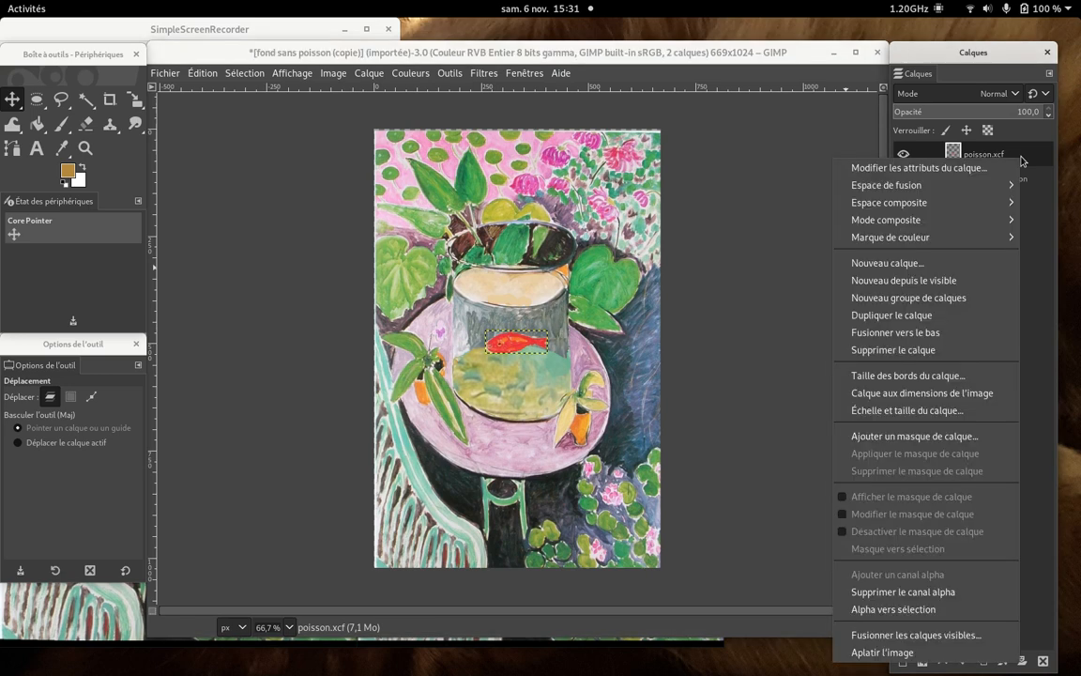
pyautogui.click(935, 315)
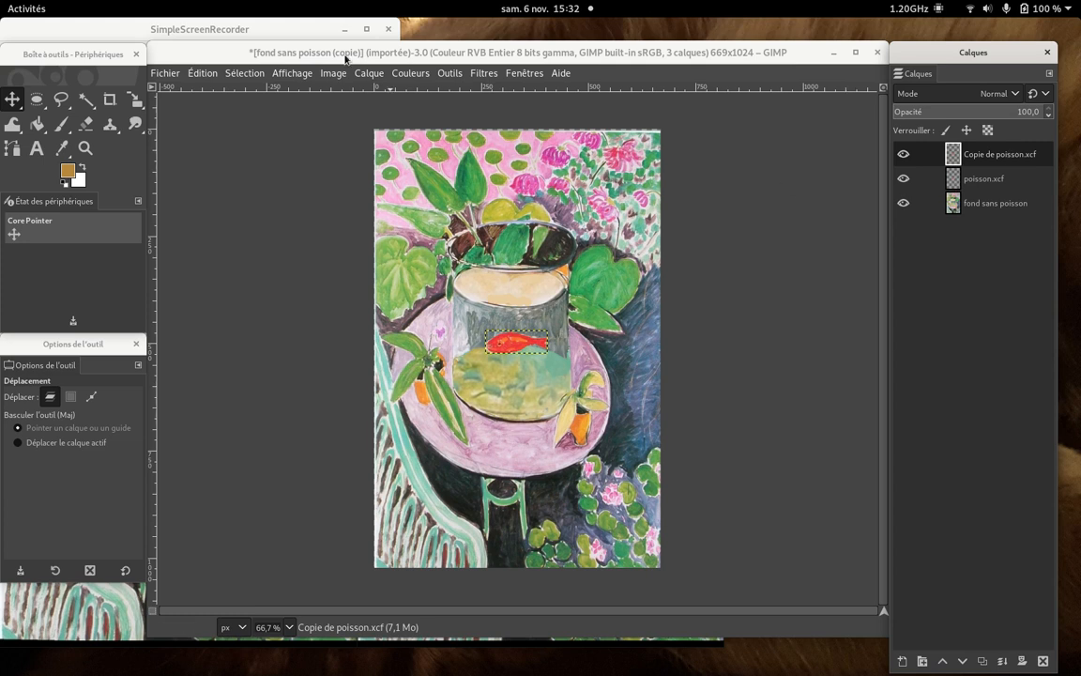
pyautogui.click(522, 352)
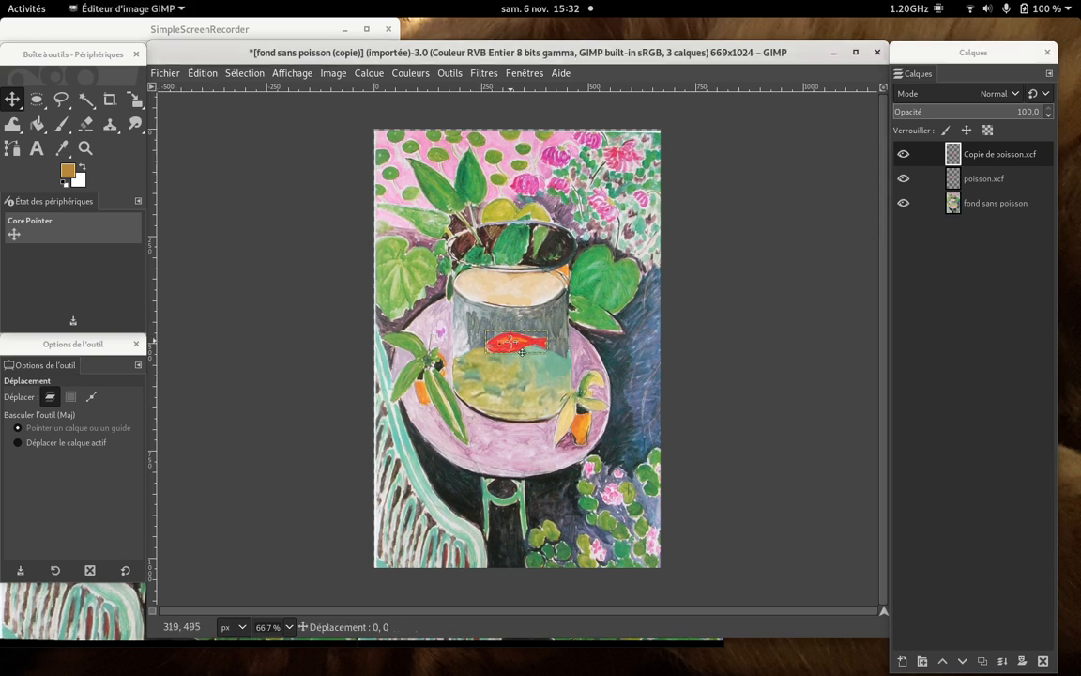
pyautogui.moveTo(521, 352); pyautogui.dragTo(515, 349)
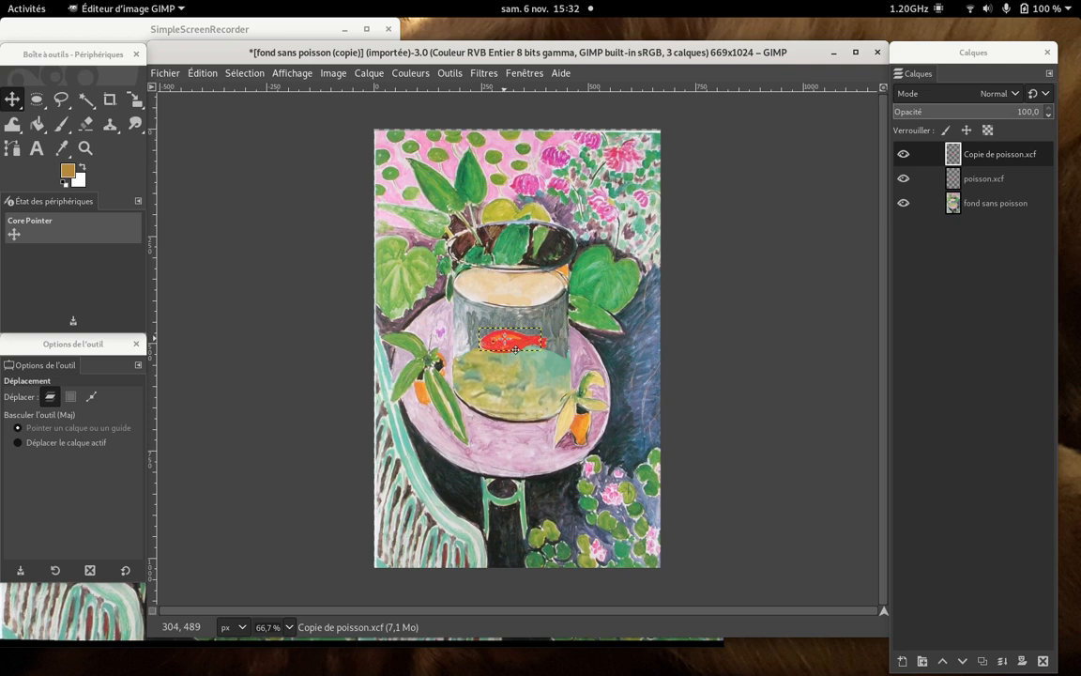
# - Rename the duplicated fish layer as "1 poisson.xcf"
pyautogui.rightClick(1022, 154)
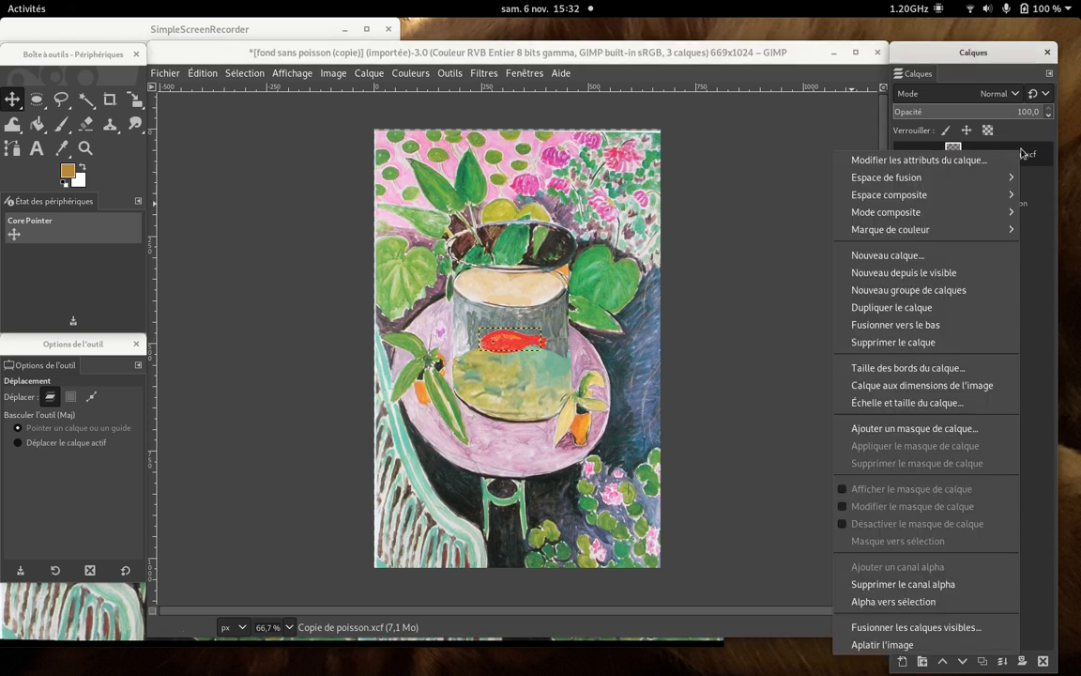
pyautogui.click(948, 160)
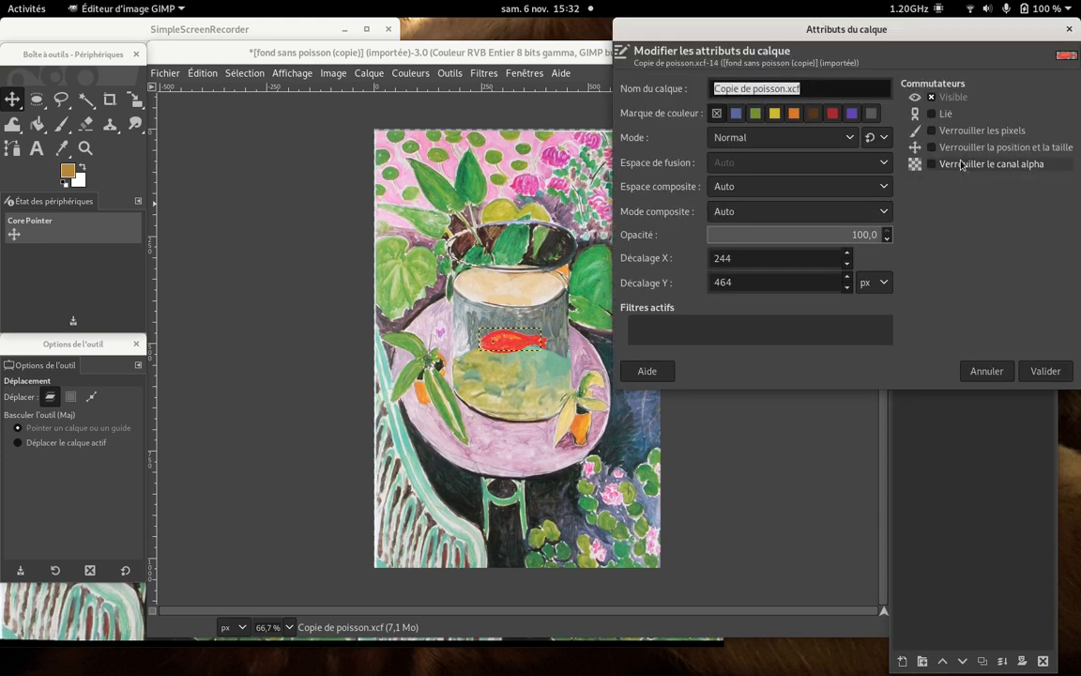
pyautogui.click(753, 87)
pyautogui.moveTo(753, 87); pyautogui.dragTo(704, 87)
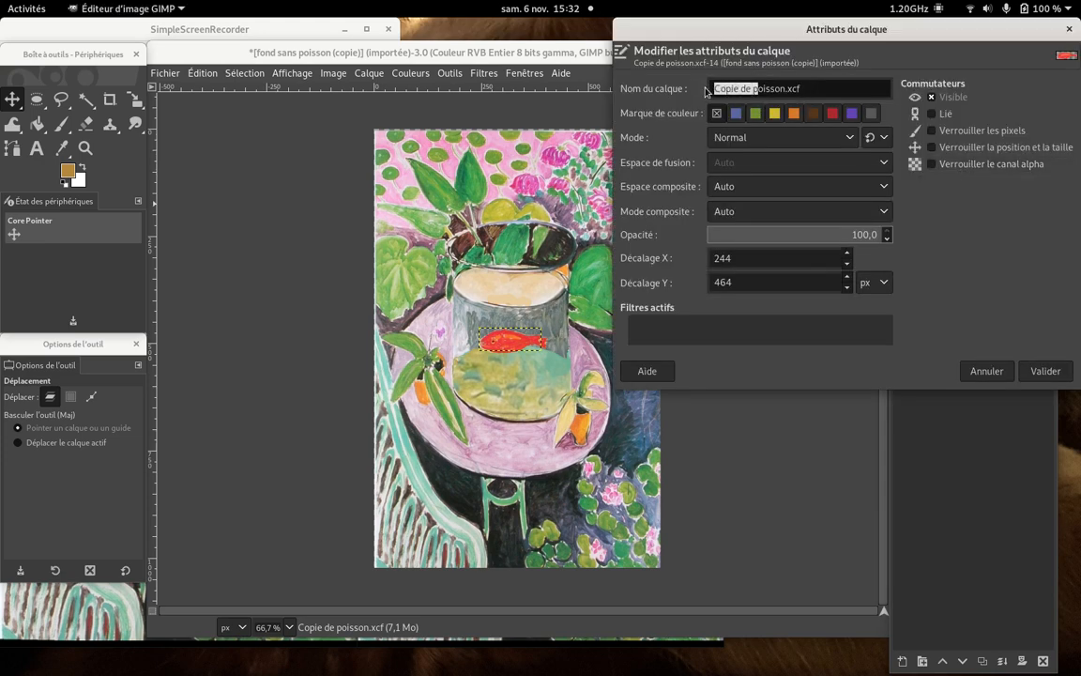
pyautogui.write('& p')
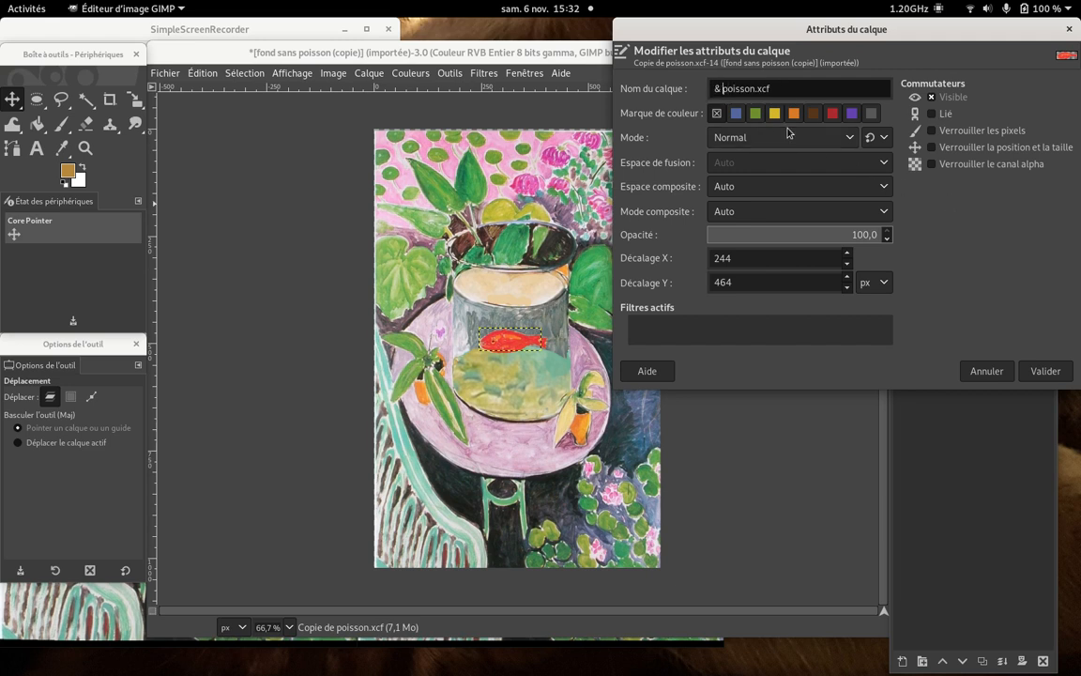
pyautogui.press('BackSpace')
pyautogui.write('1')
pyautogui.click(1044, 372)
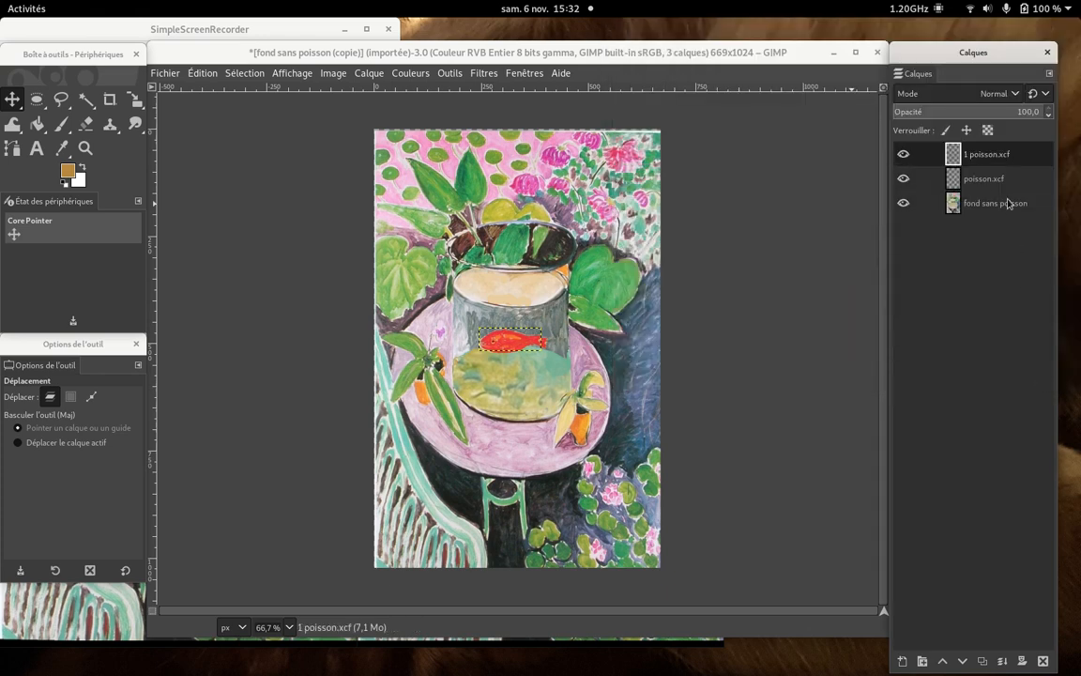
# - Duplicate the 1 poisson.xcf layer and rename the copy as "2 poisson.xcf"
pyautogui.rightClick(991, 154)
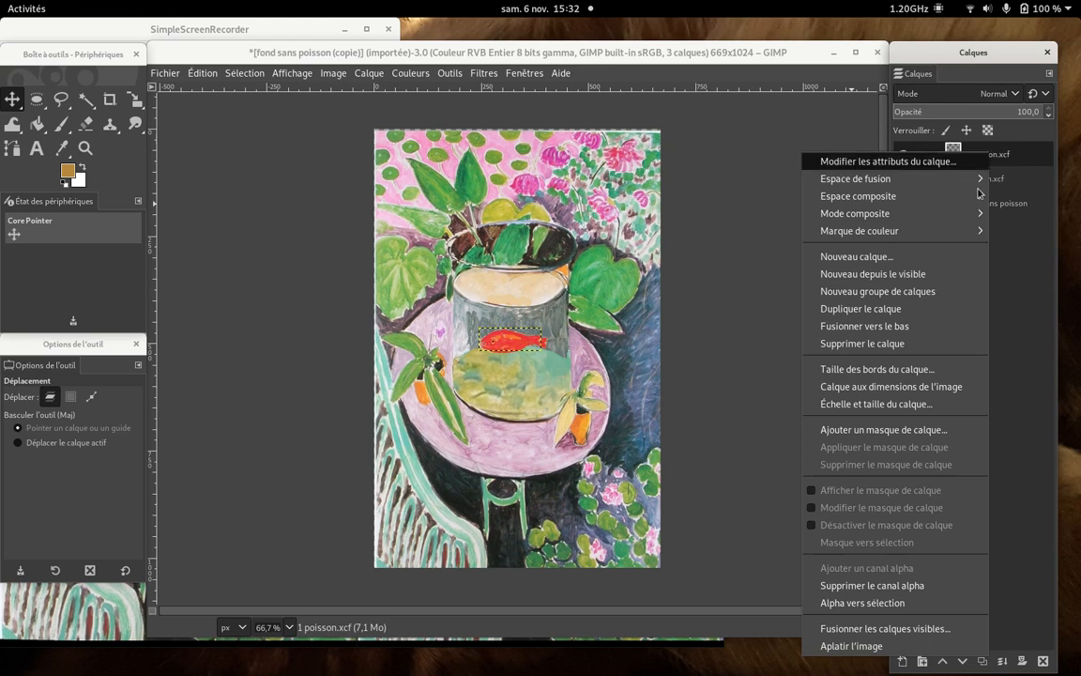
pyautogui.click(935, 310)
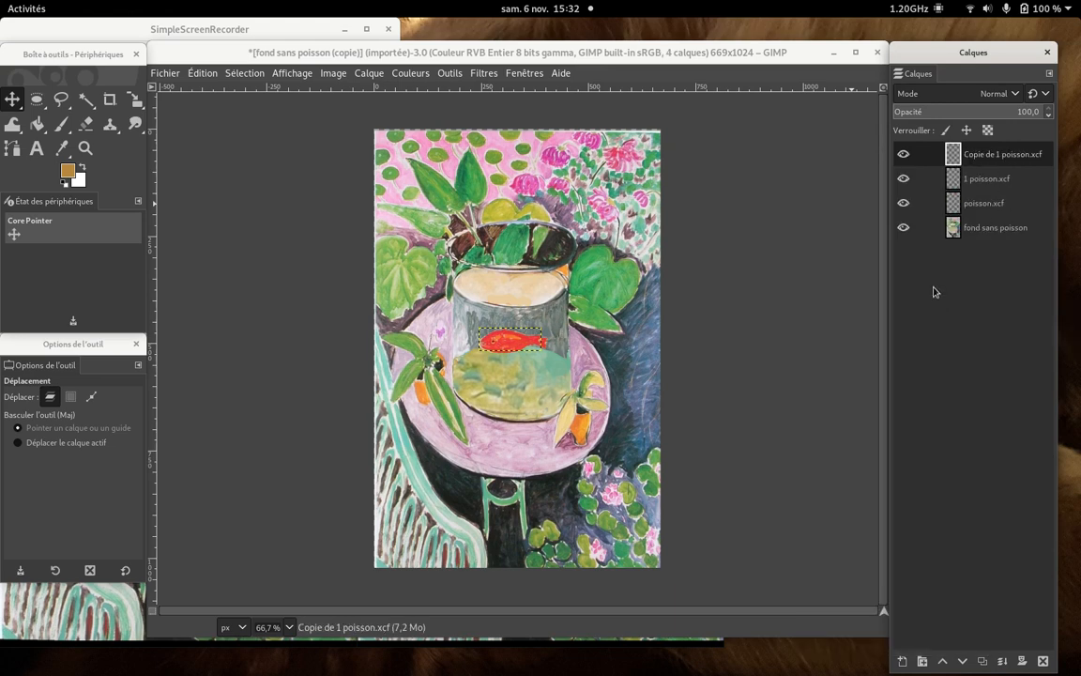
pyautogui.rightClick(995, 161)
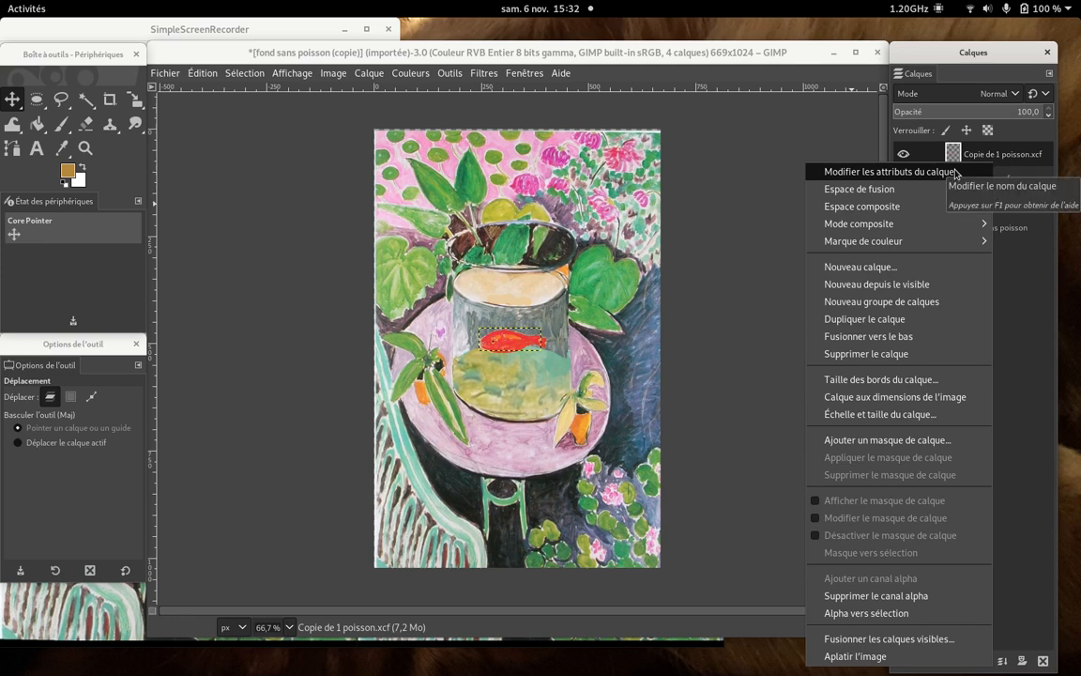
pyautogui.click(956, 173)
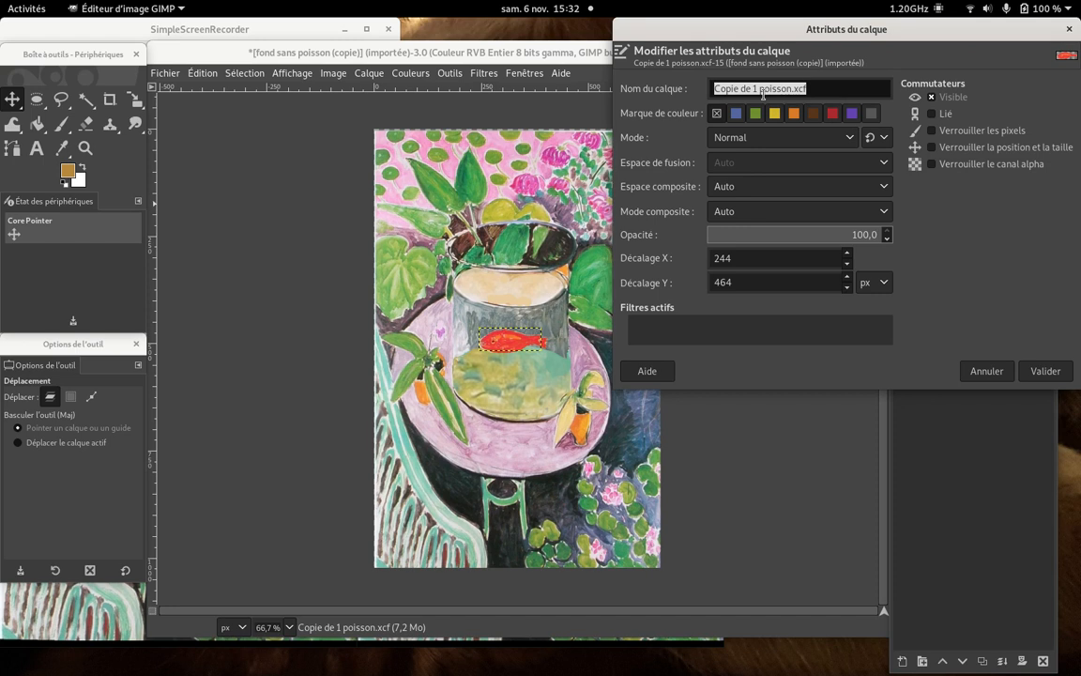
pyautogui.click(760, 88)
pyautogui.moveTo(760, 88); pyautogui.dragTo(702, 84)
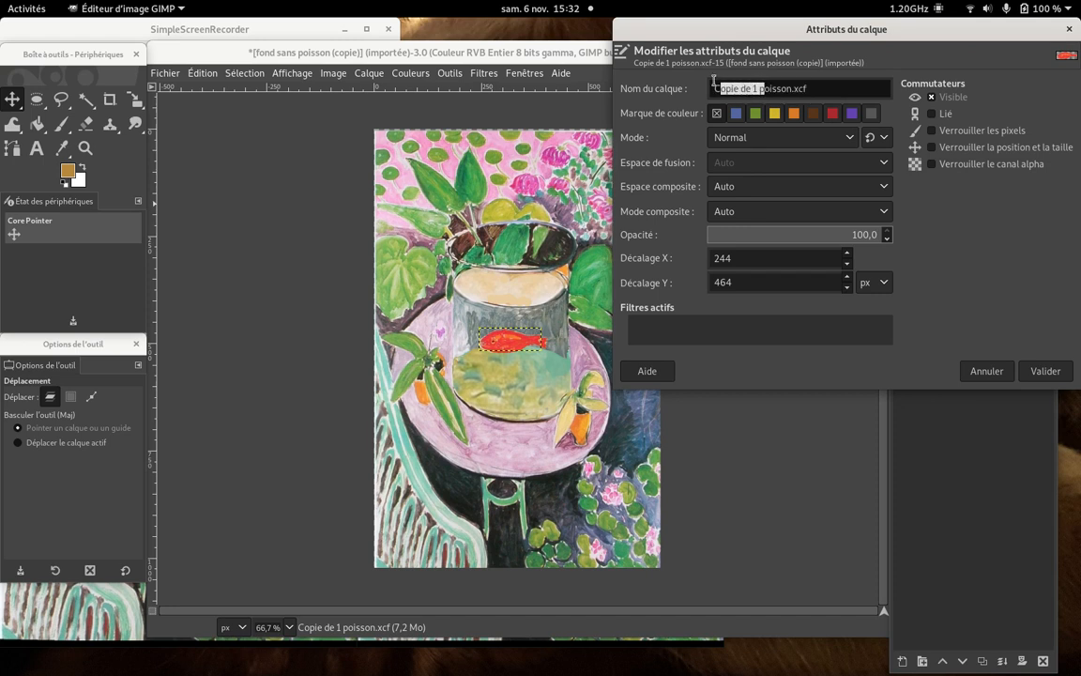
pyautogui.press('BackSpace')
pyautogui.write('2 p')
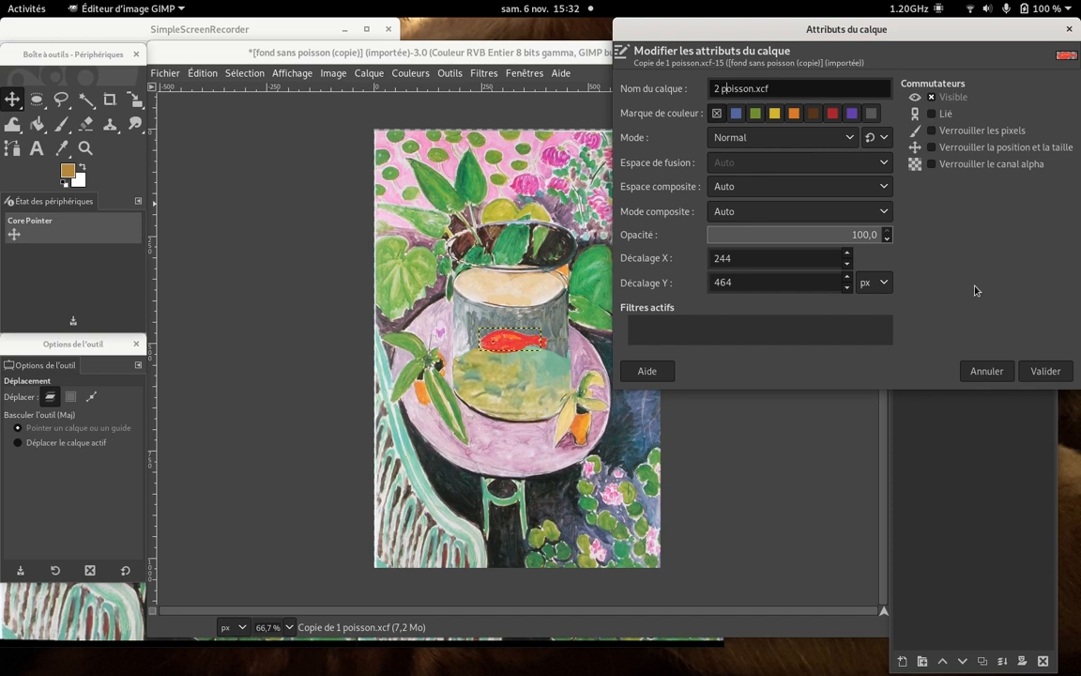
pyautogui.click(1041, 370)
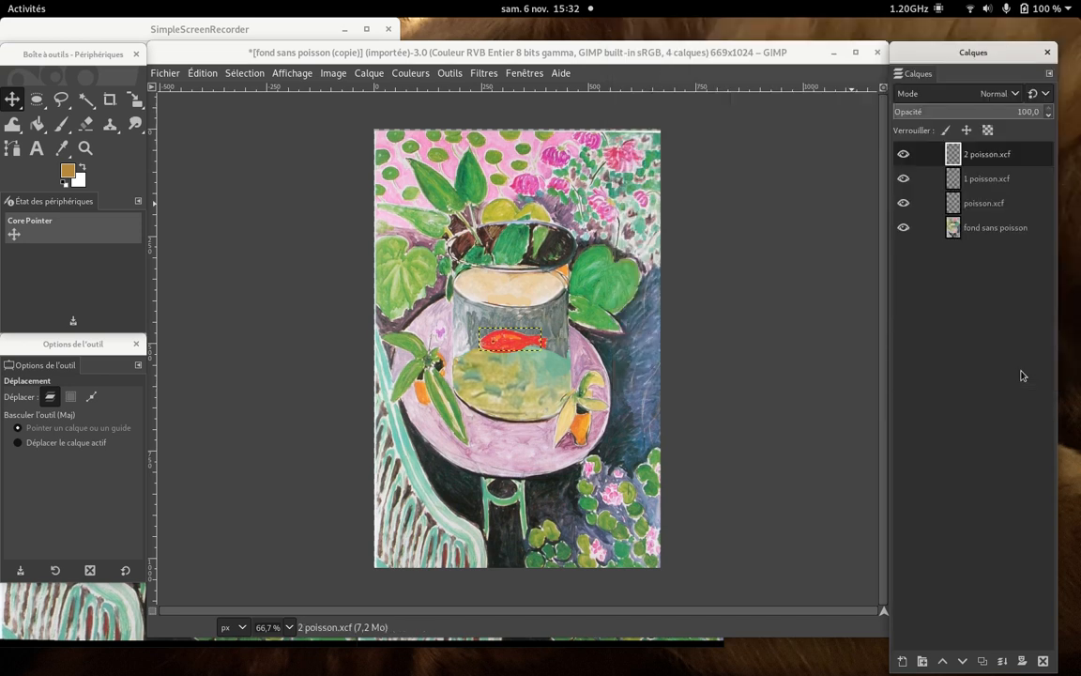
# - Move the 2 poisson.xcf fish slightly up and left, to an offset of about 229, 456 px, and duplicate its layer
pyautogui.moveTo(511, 341); pyautogui.dragTo(507, 346)
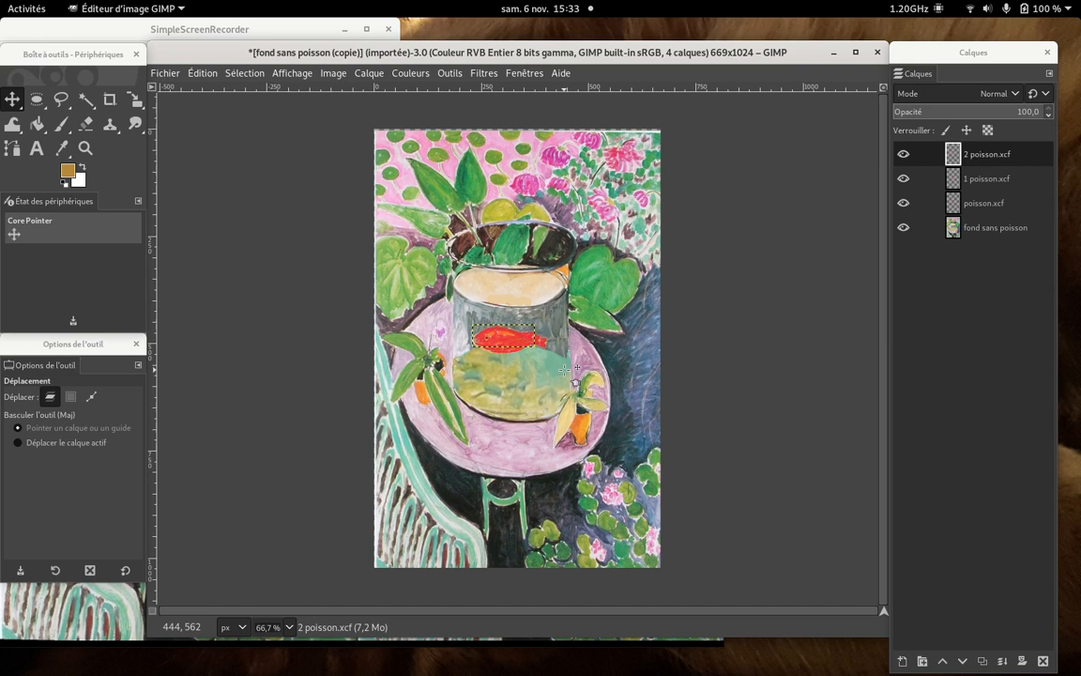
pyautogui.rightClick(993, 160)
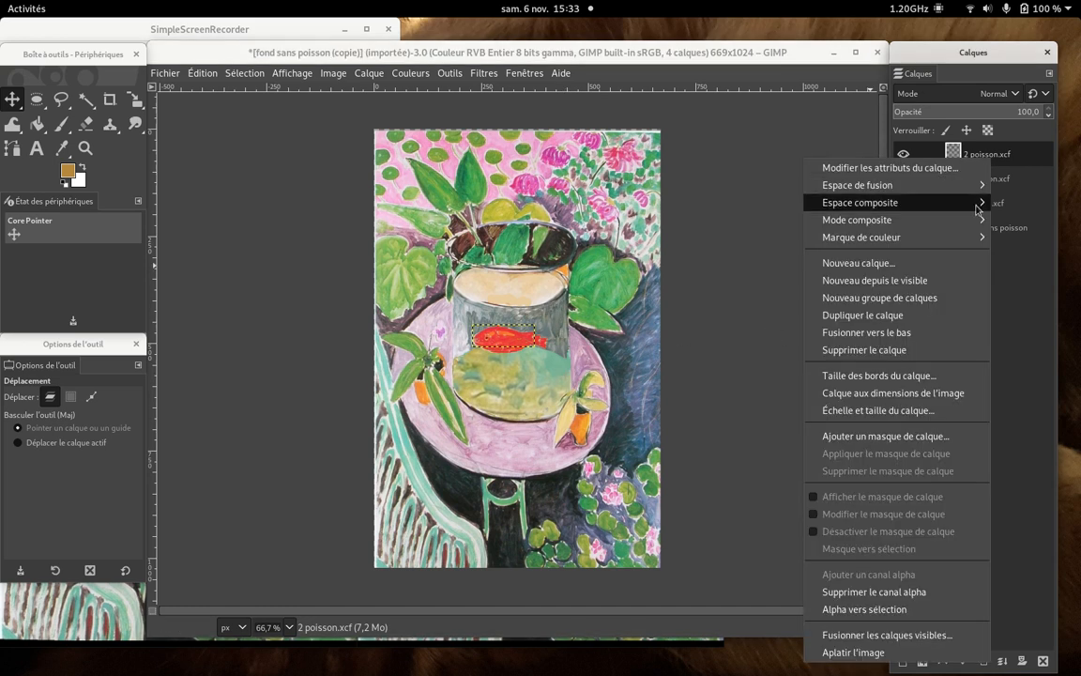
pyautogui.click(935, 317)
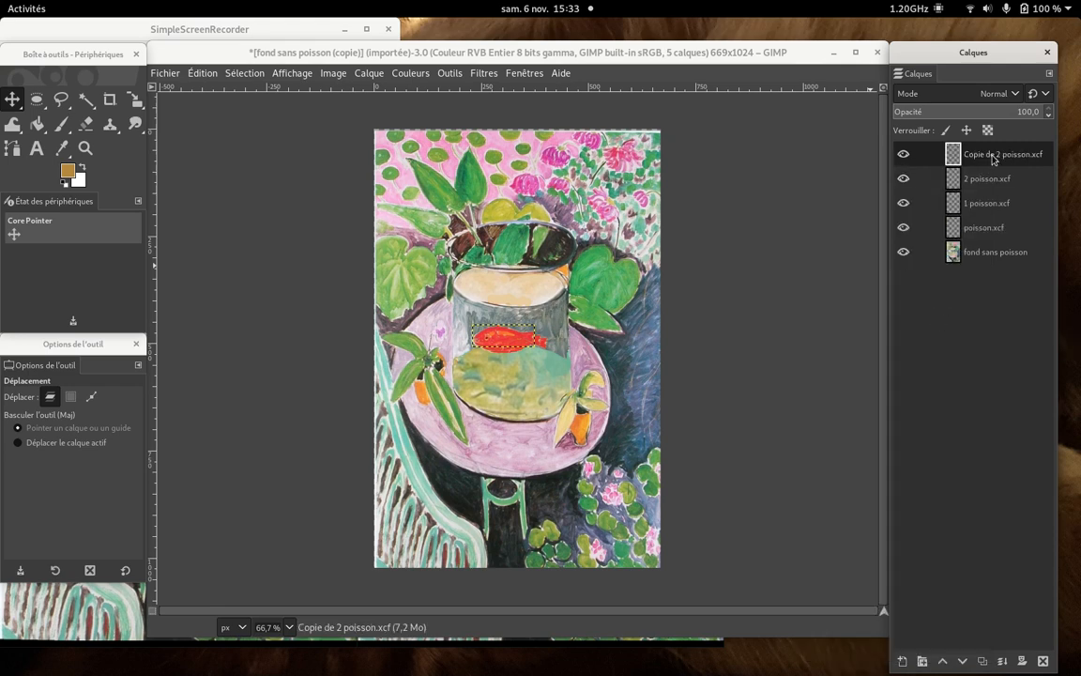
# - Rename the copy of the 2 poisson.xcf layer as "3 poisson.xcf"
pyautogui.rightClick(993, 160)
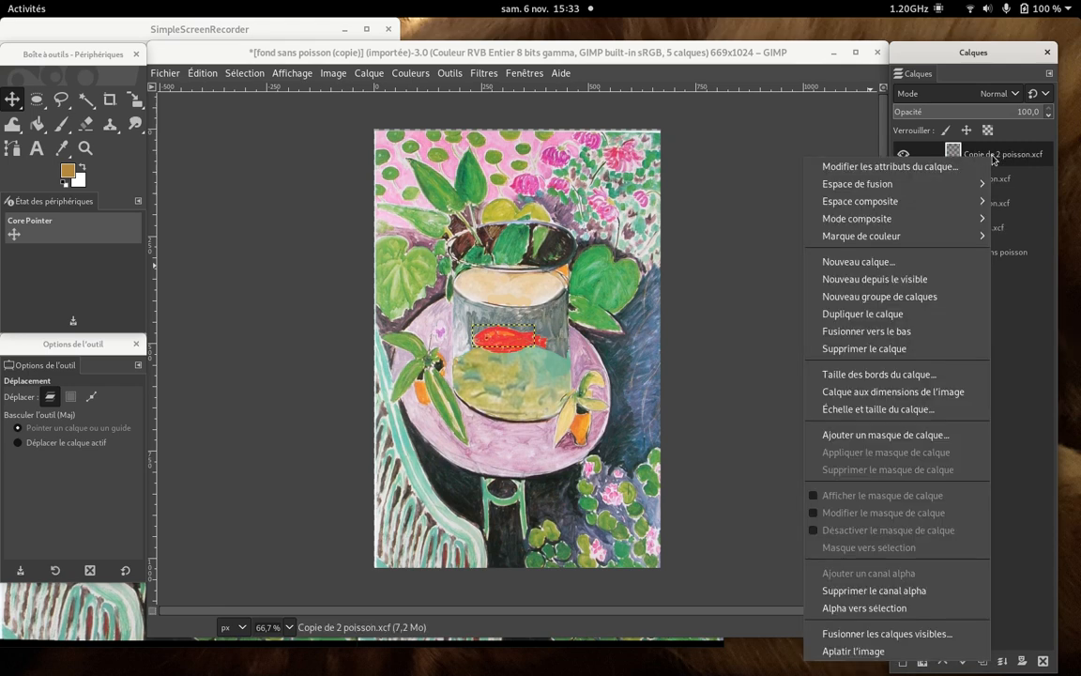
pyautogui.click(905, 171)
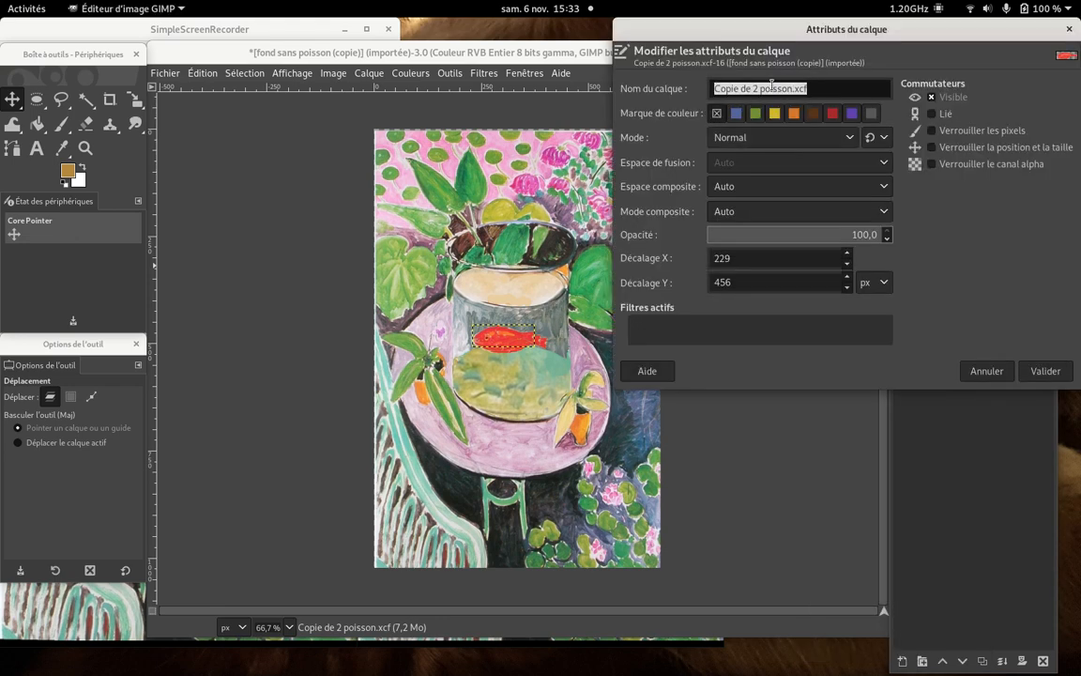
pyautogui.click(757, 87)
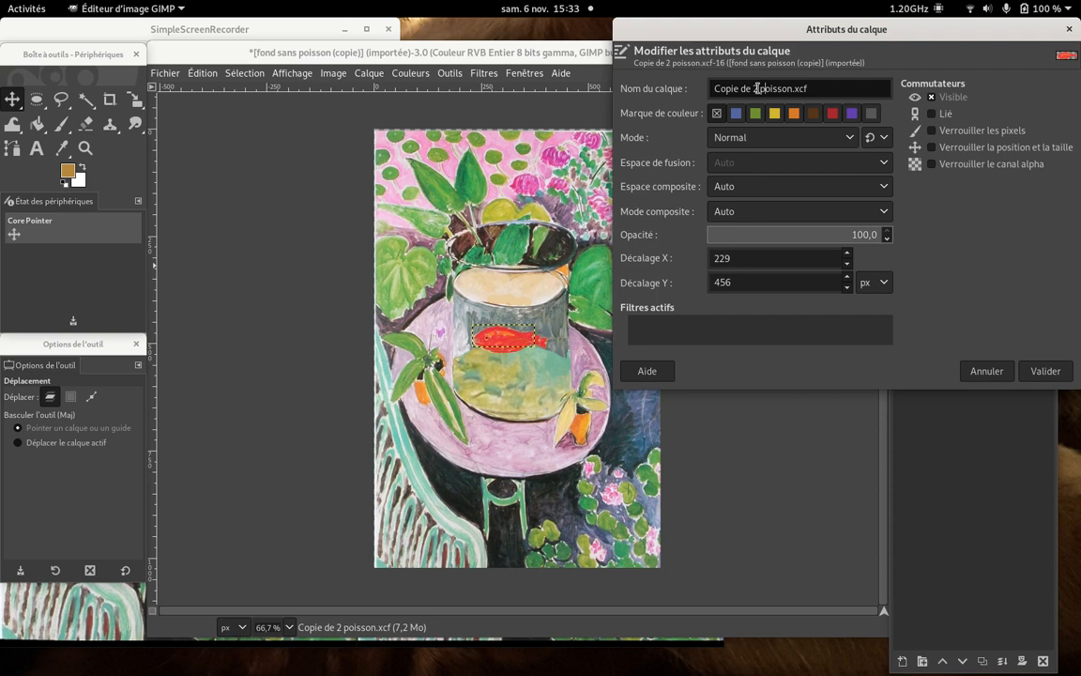
pyautogui.moveTo(757, 87); pyautogui.dragTo(705, 87)
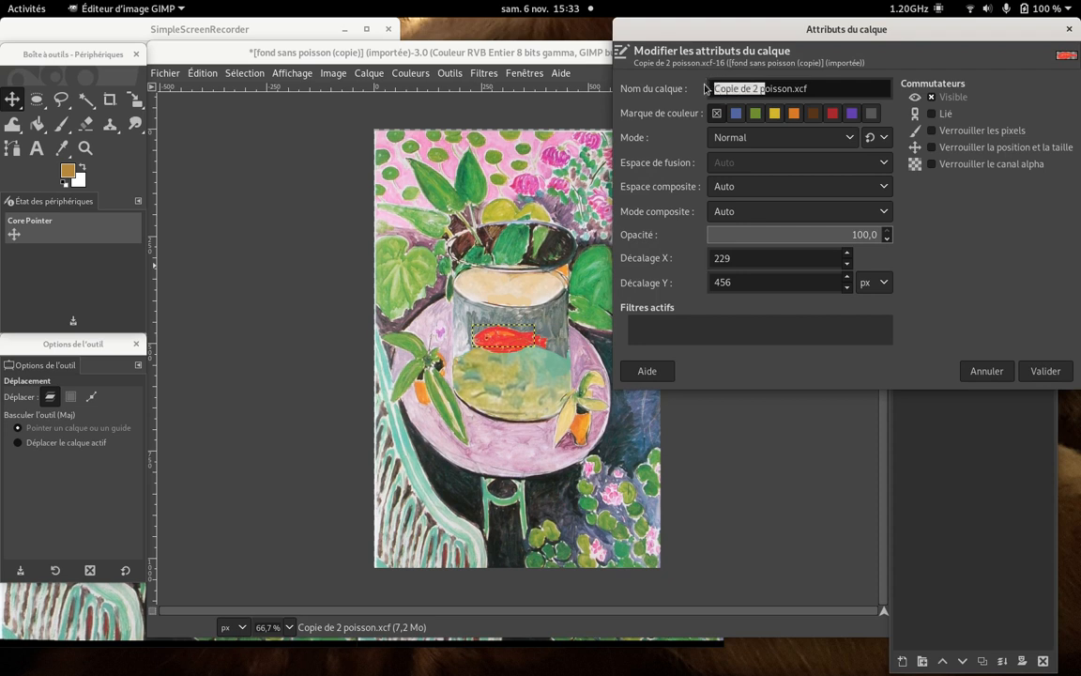
pyautogui.press('BackSpace')
pyautogui.write('3')
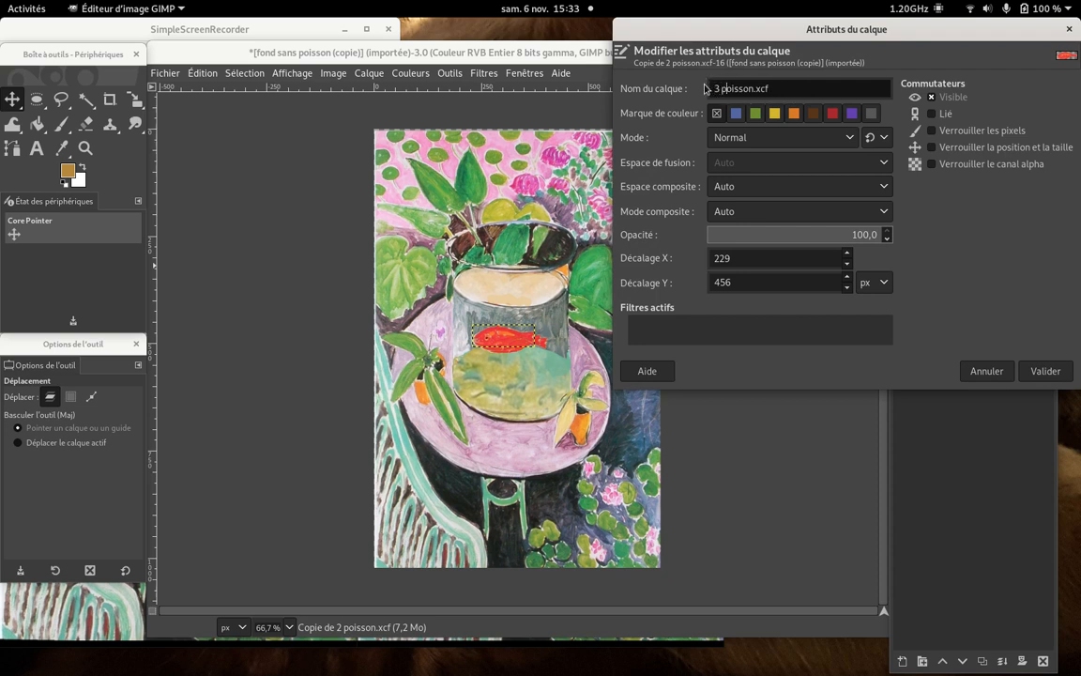
pyautogui.click(1046, 371)
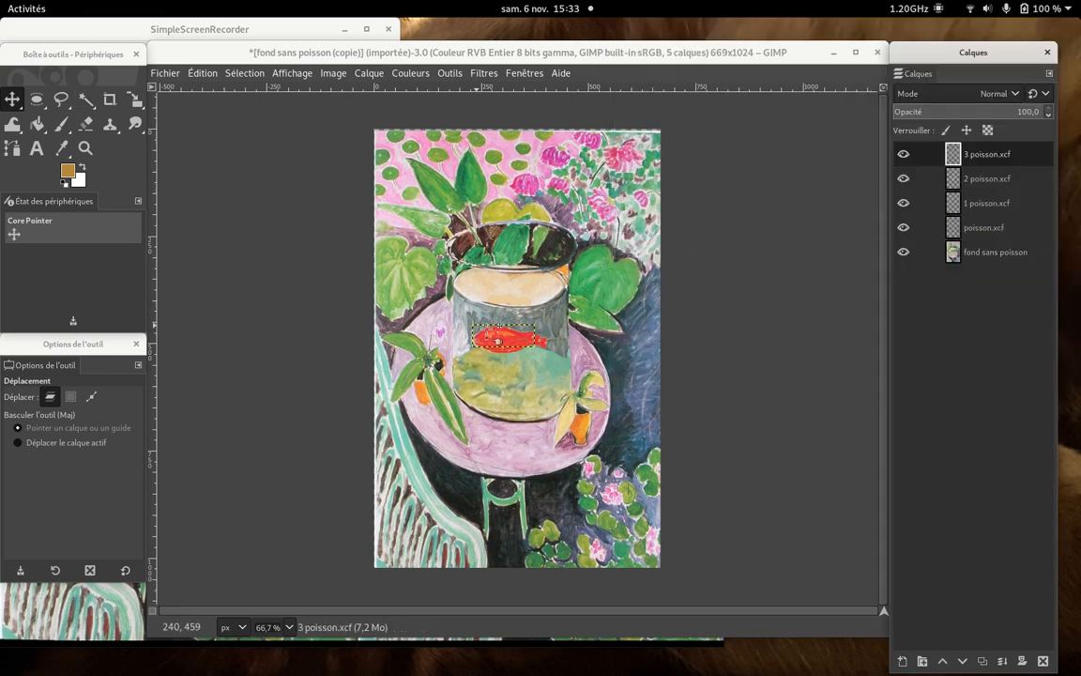
# - Move the 3 poisson.xcf fish slightly up and left and rotate it by about -7.25° around its centre
pyautogui.moveTo(509, 340); pyautogui.dragTo(503, 337)
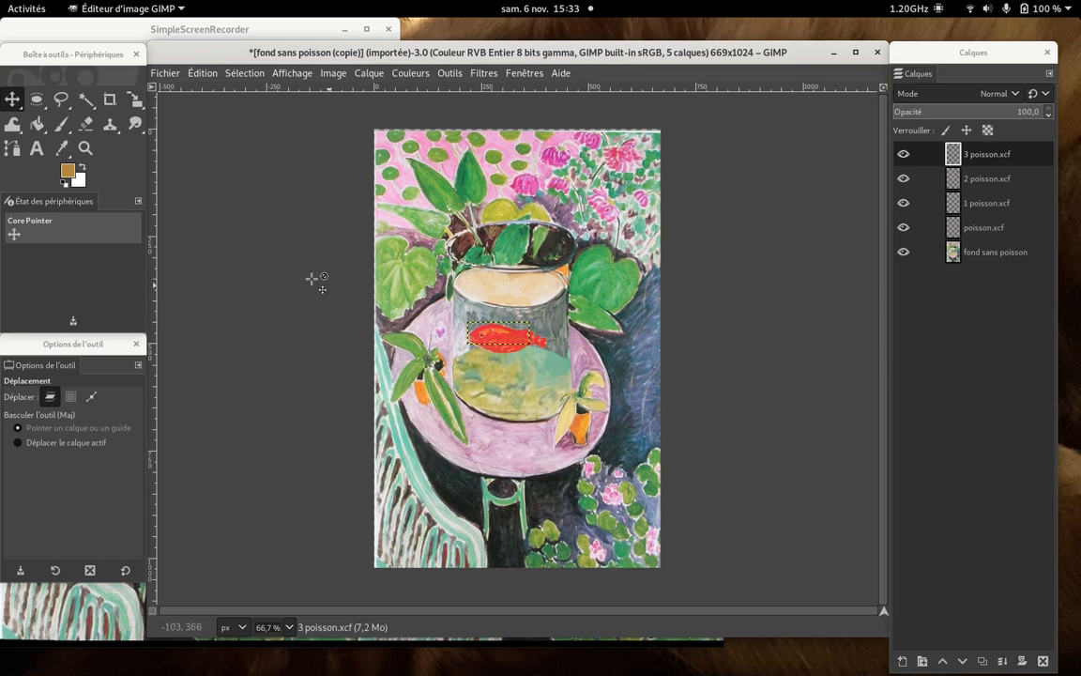
pyautogui.click(137, 105)
pyautogui.click(137, 105)
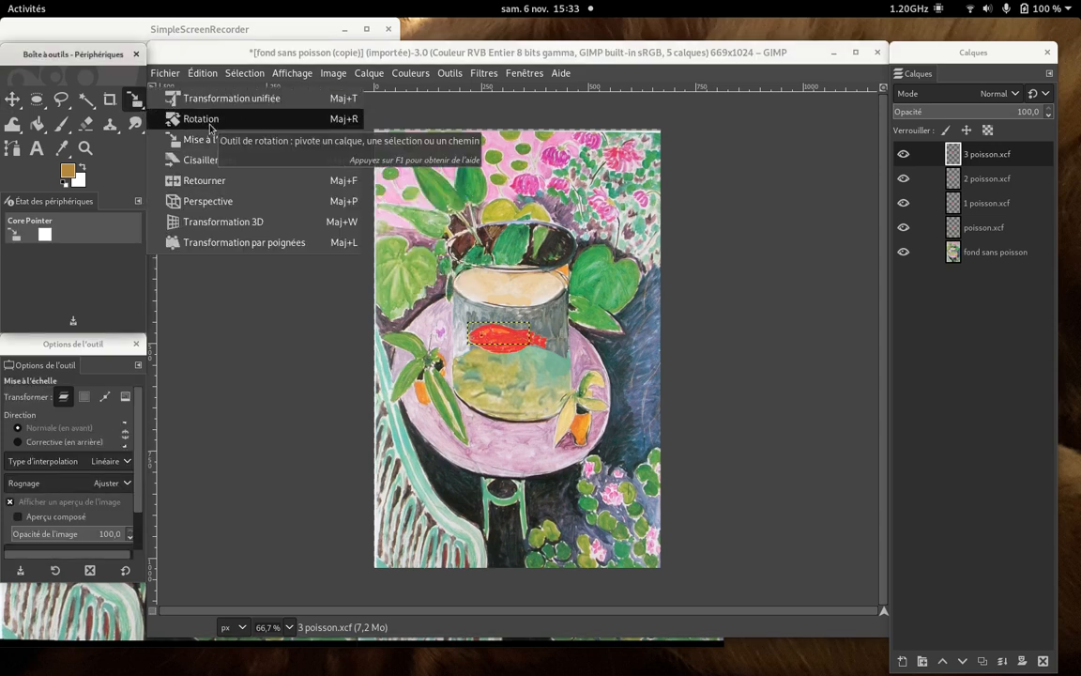
pyautogui.click(211, 127)
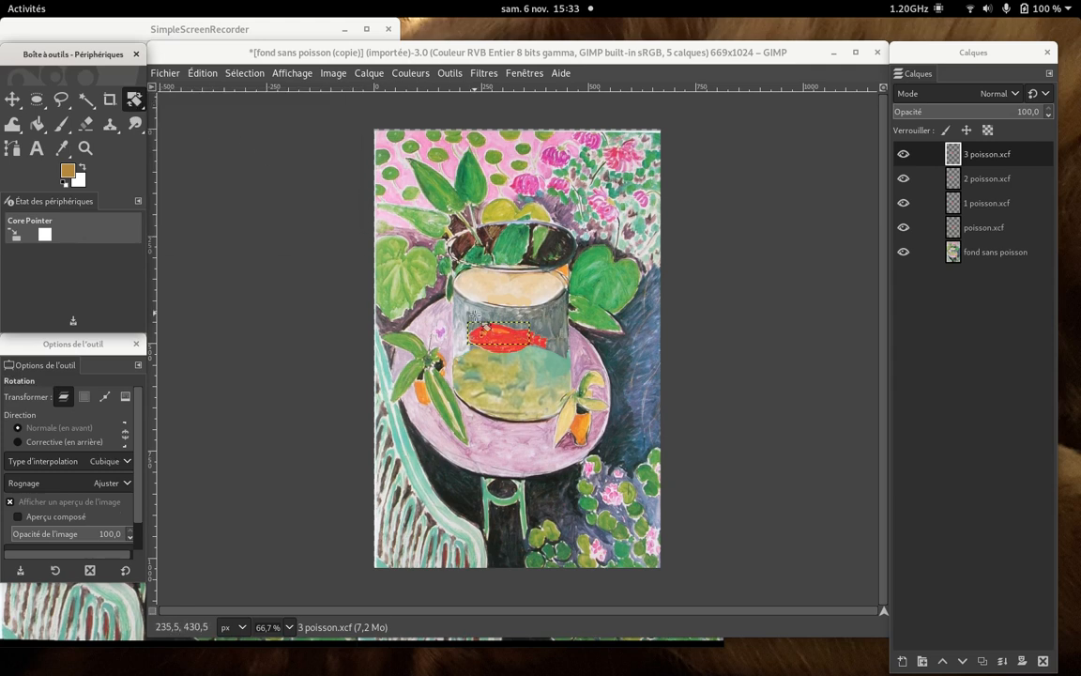
pyautogui.click(529, 343)
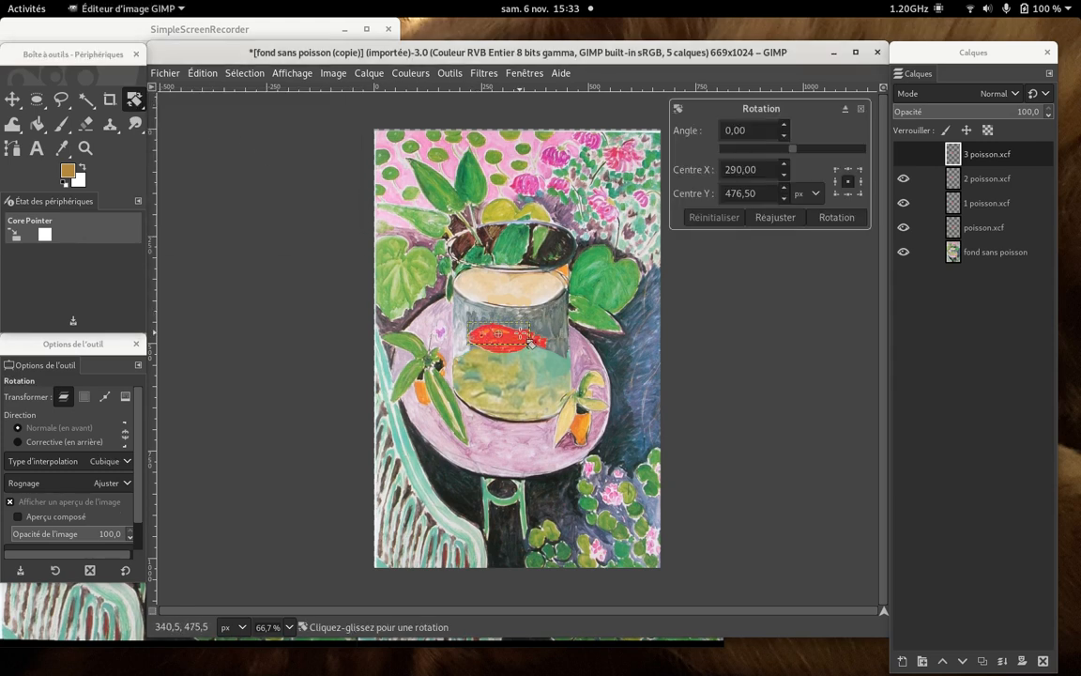
pyautogui.moveTo(531, 344); pyautogui.dragTo(530, 342)
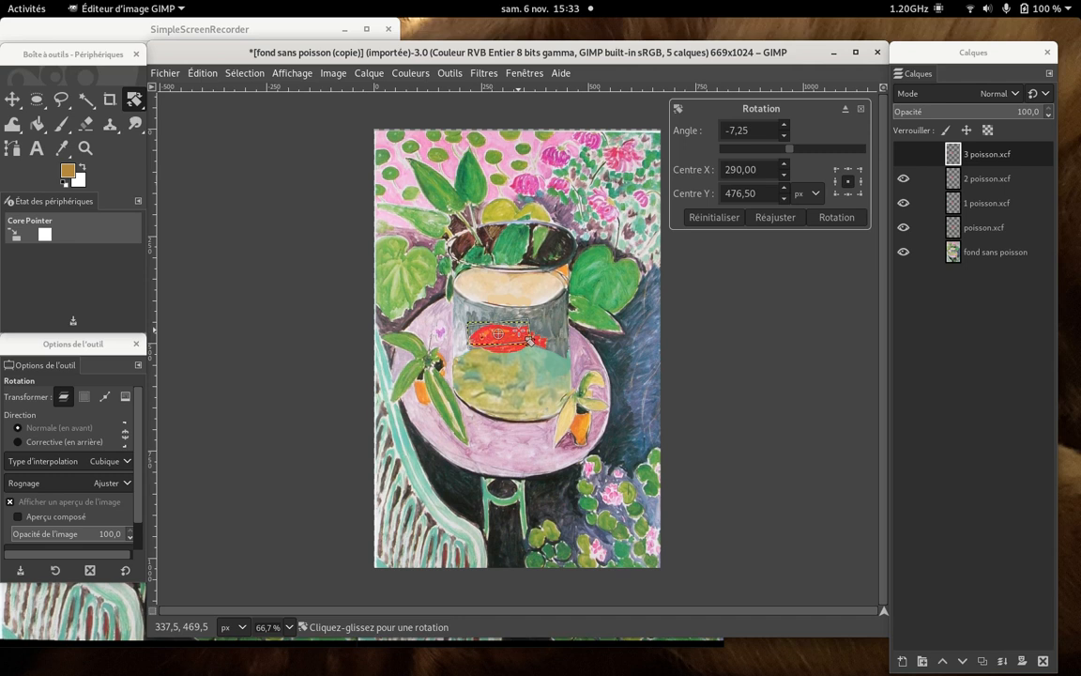
pyautogui.click(859, 220)
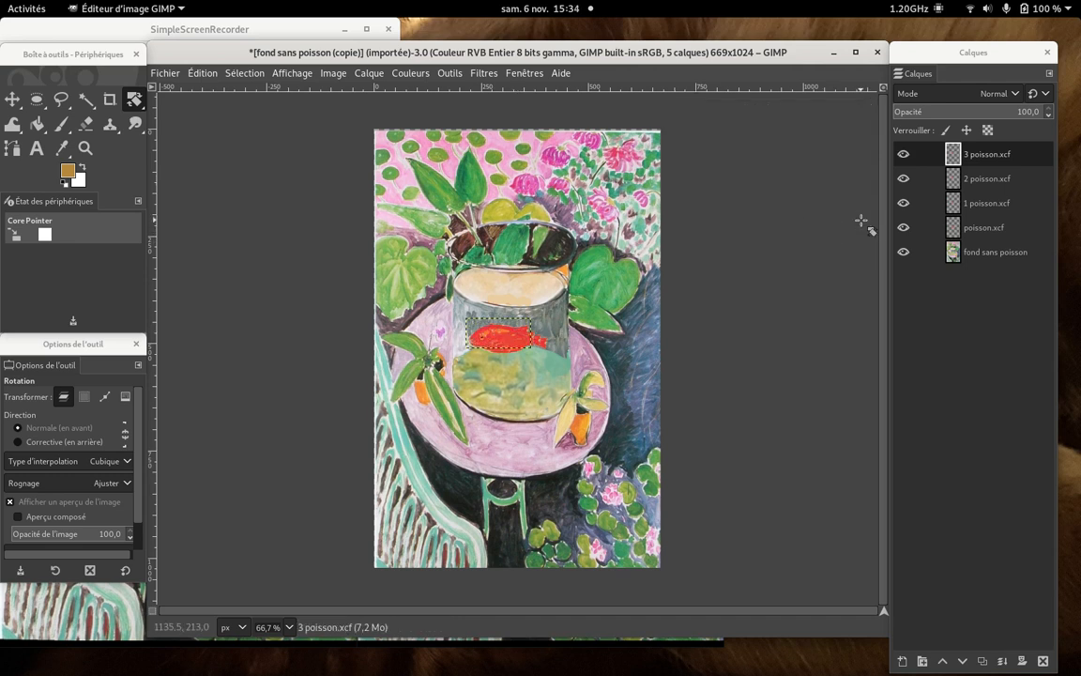
# - Duplicate the rotated 3 poisson.xcf layer and rename the copy as "4 poisson.xcf"
pyautogui.rightClick(1008, 156)
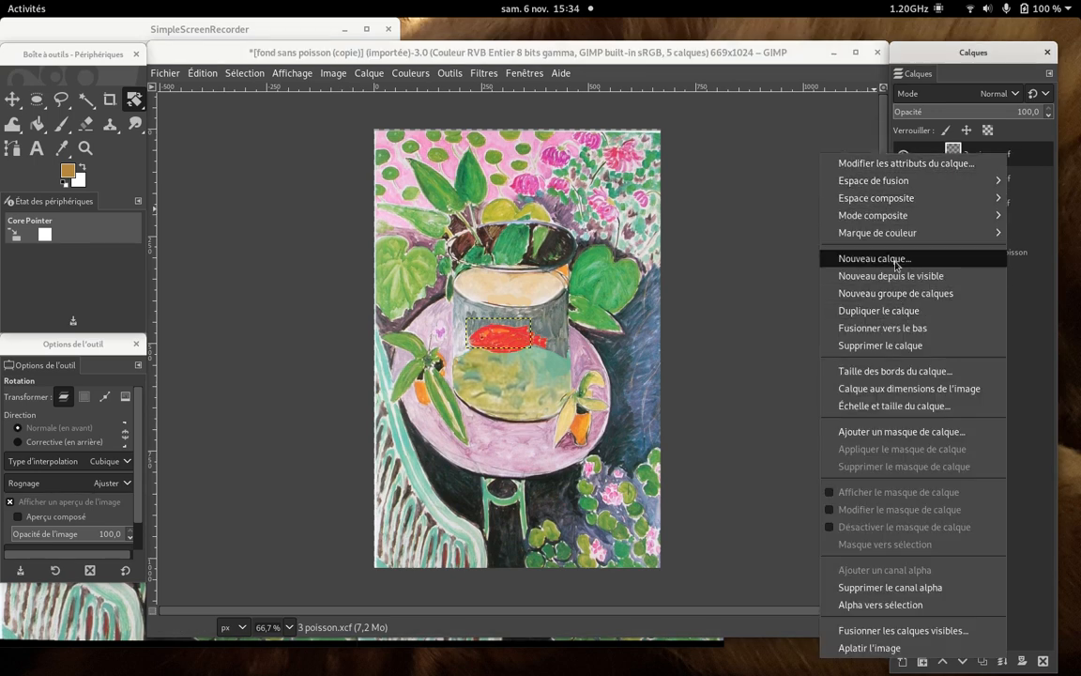
pyautogui.click(879, 310)
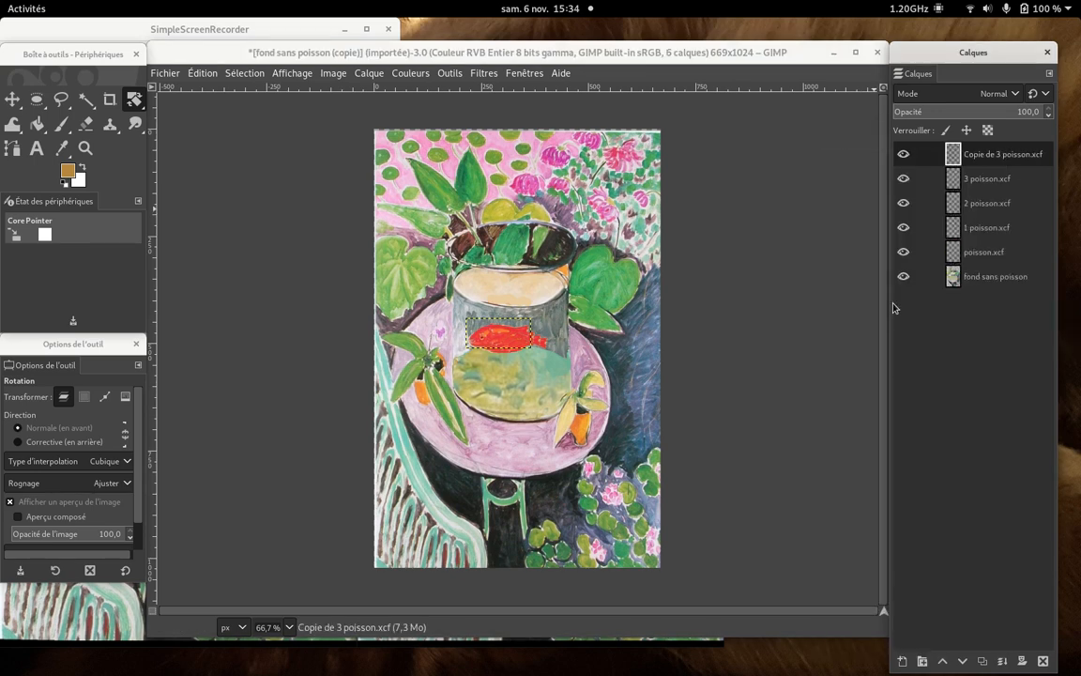
pyautogui.rightClick(1011, 161)
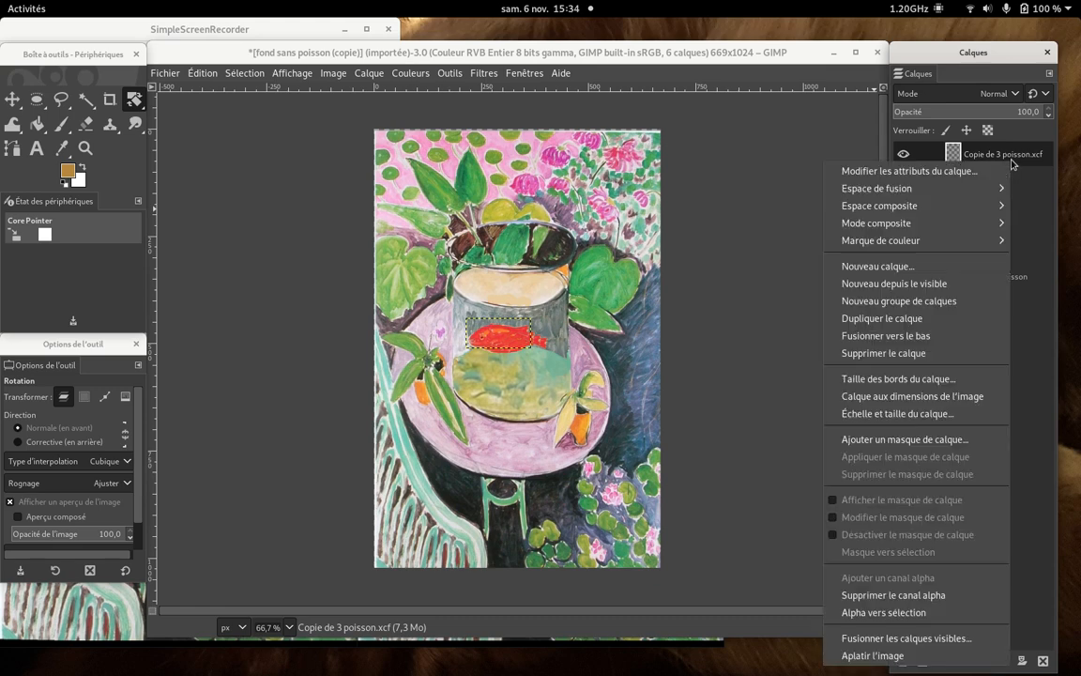
pyautogui.click(954, 172)
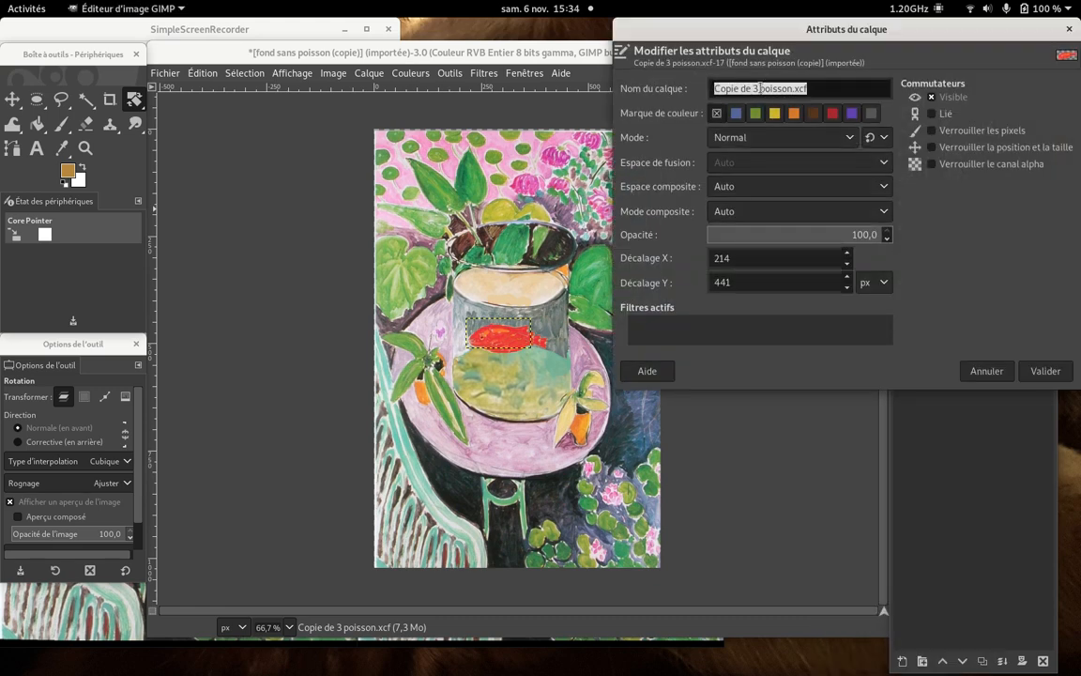
pyautogui.click(757, 88)
pyautogui.moveTo(756, 88); pyautogui.dragTo(707, 74)
pyautogui.write('4')
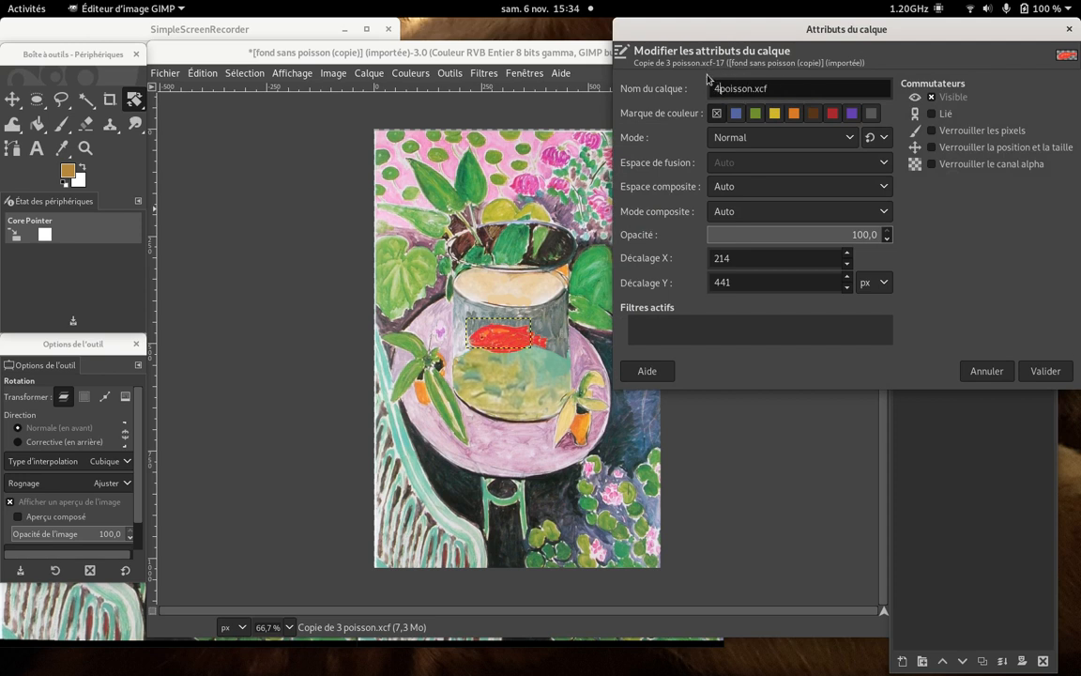
pyautogui.click(1043, 371)
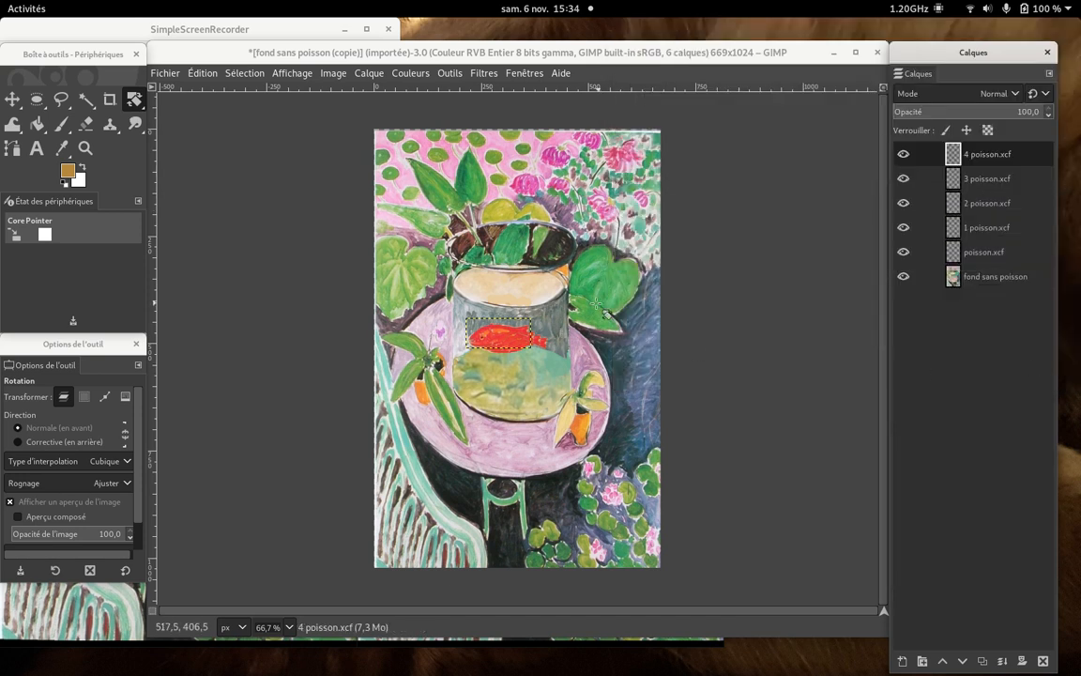
# - Move the 4 poisson.xcf fish slightly up and left and rotate it by about -4.03° around its centre
pyautogui.click(12, 98)
pyautogui.moveTo(493, 342); pyautogui.dragTo(472, 328)
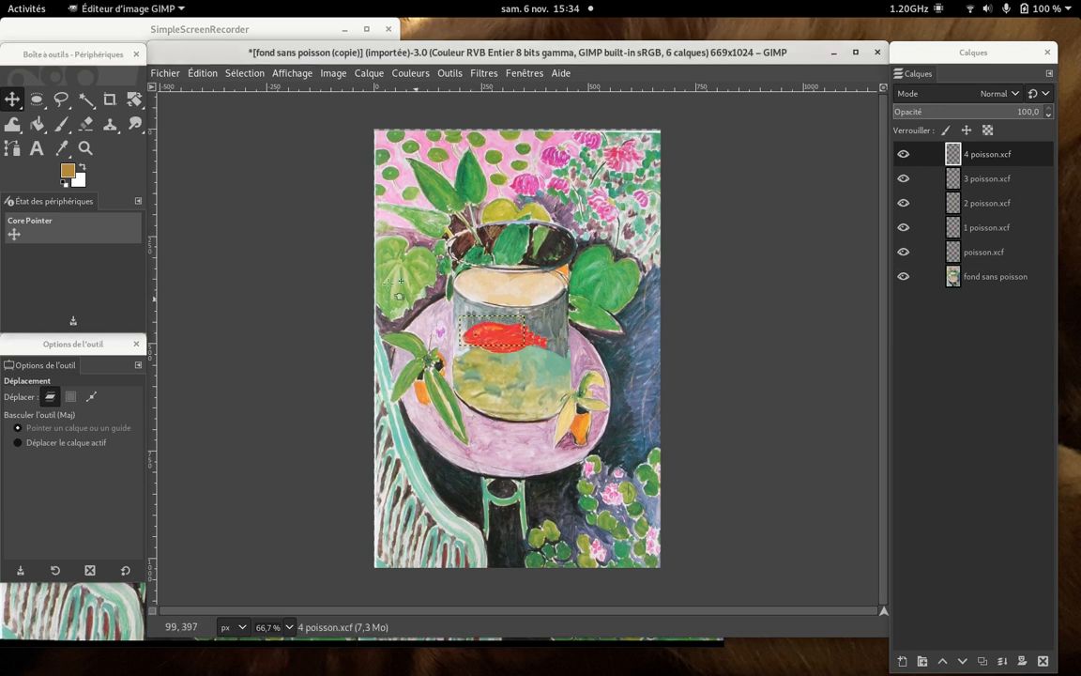
pyautogui.click(136, 101)
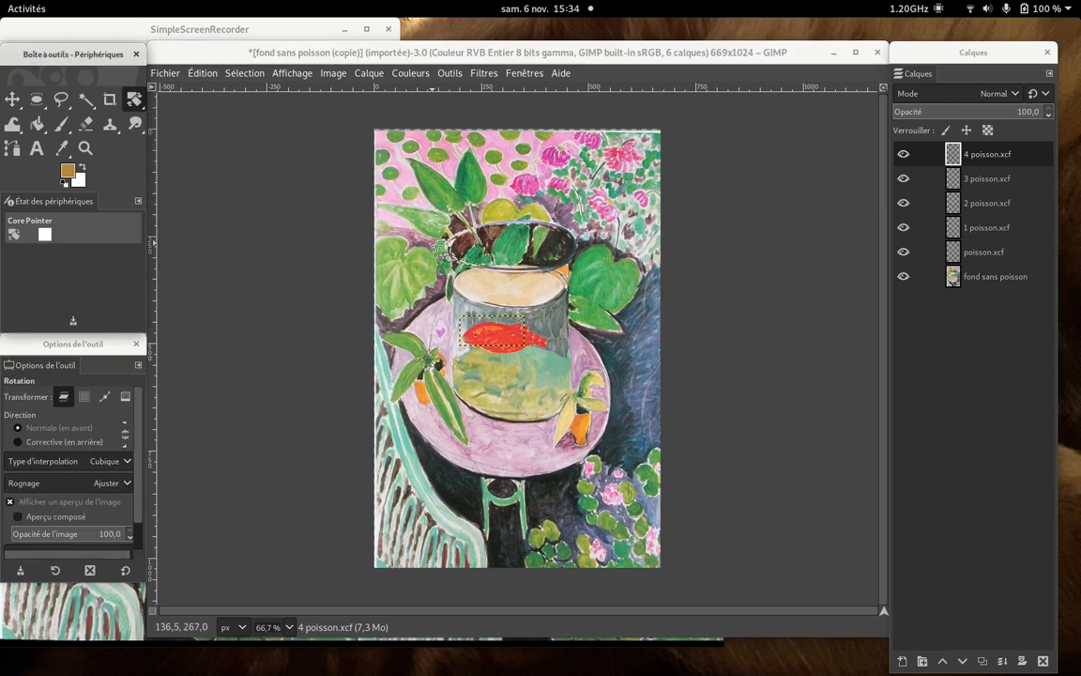
pyautogui.click(488, 334)
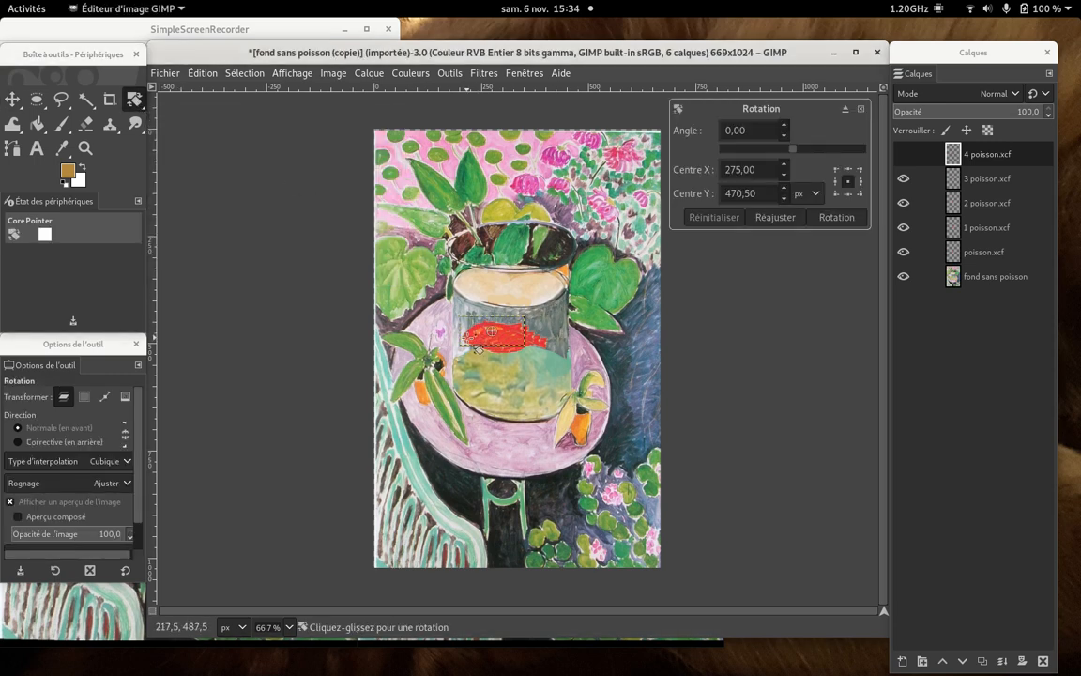
pyautogui.moveTo(478, 347); pyautogui.dragTo(477, 351)
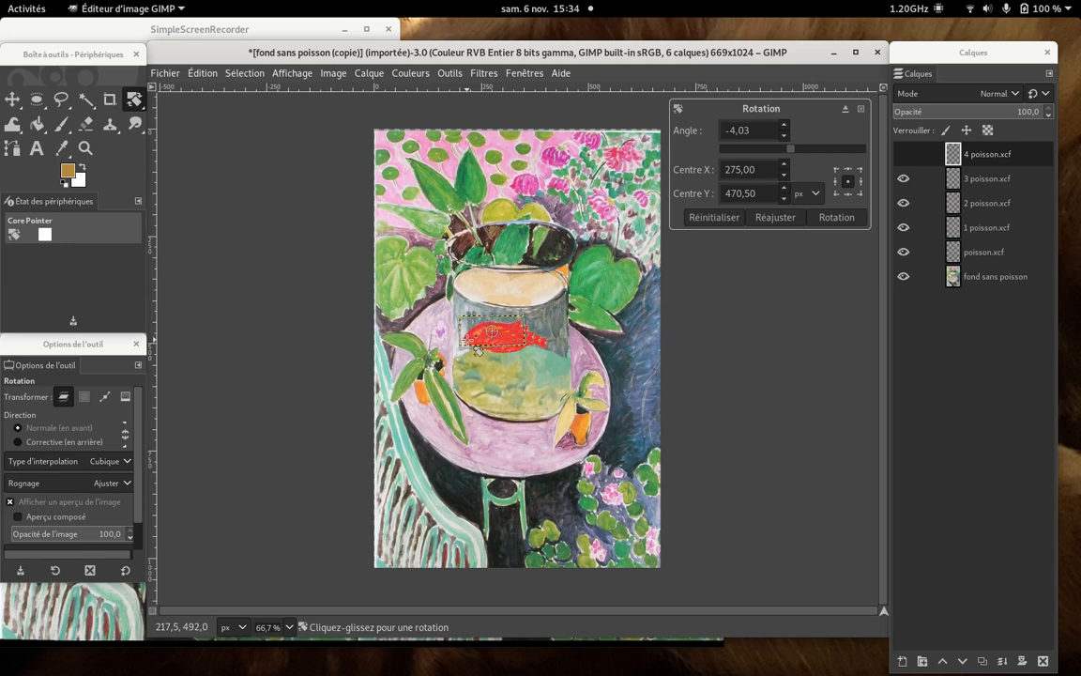
pyautogui.click(840, 218)
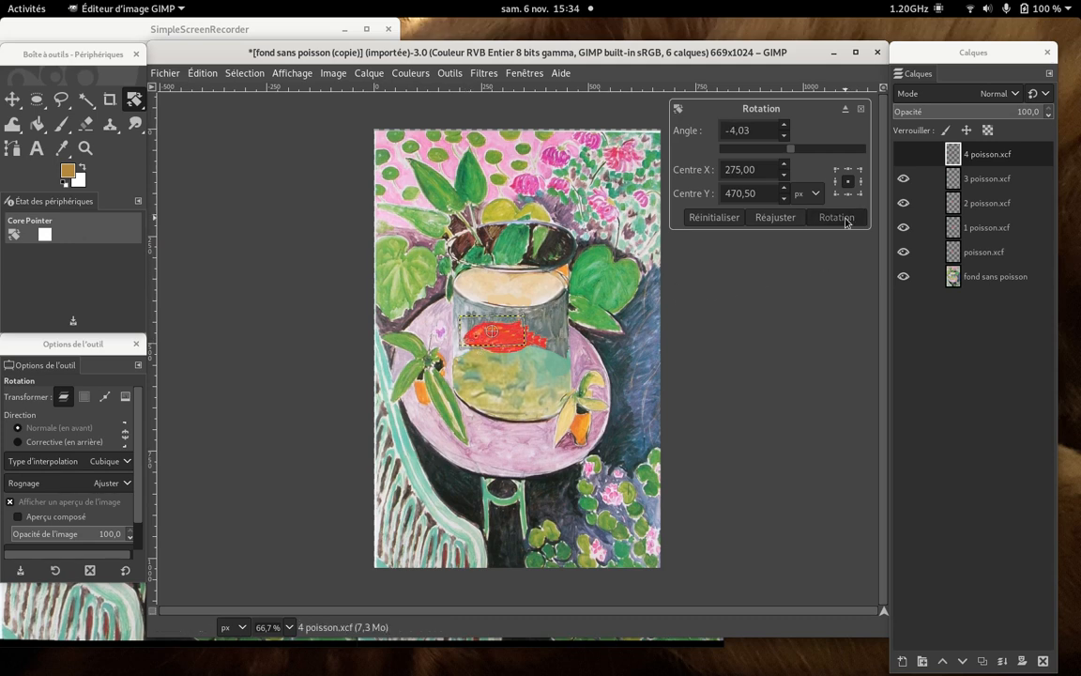
# - Apply a 3D transformation to the 4 poisson.xcf fish with angles of about X 1.69, Y 14.39 and Z 0.49
pyautogui.click(135, 100)
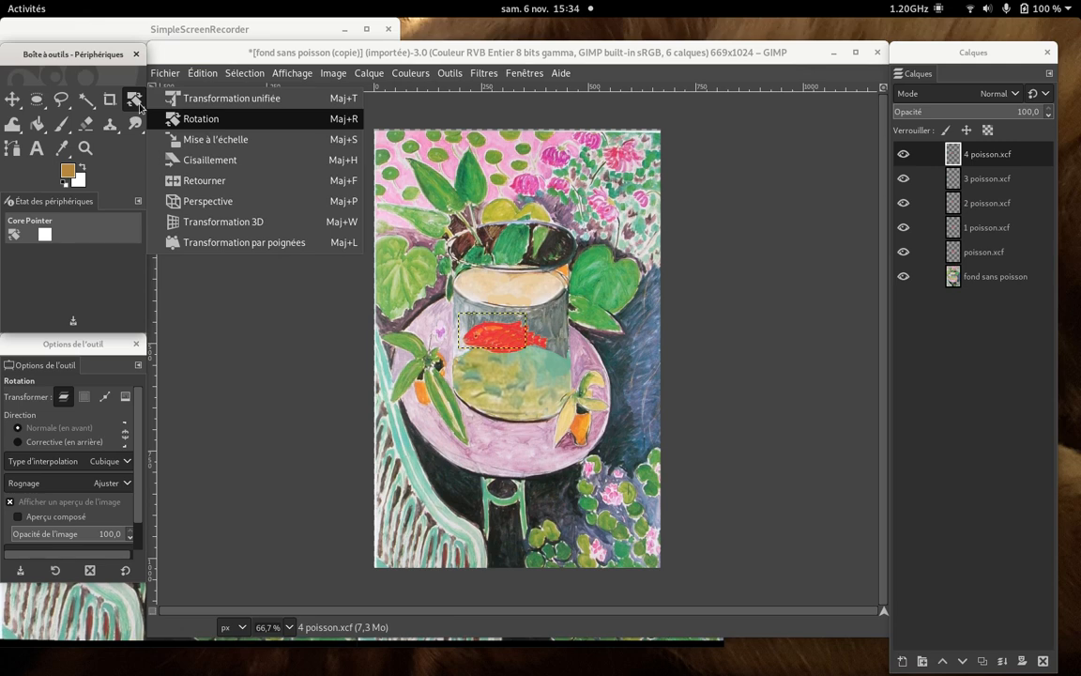
pyautogui.click(214, 222)
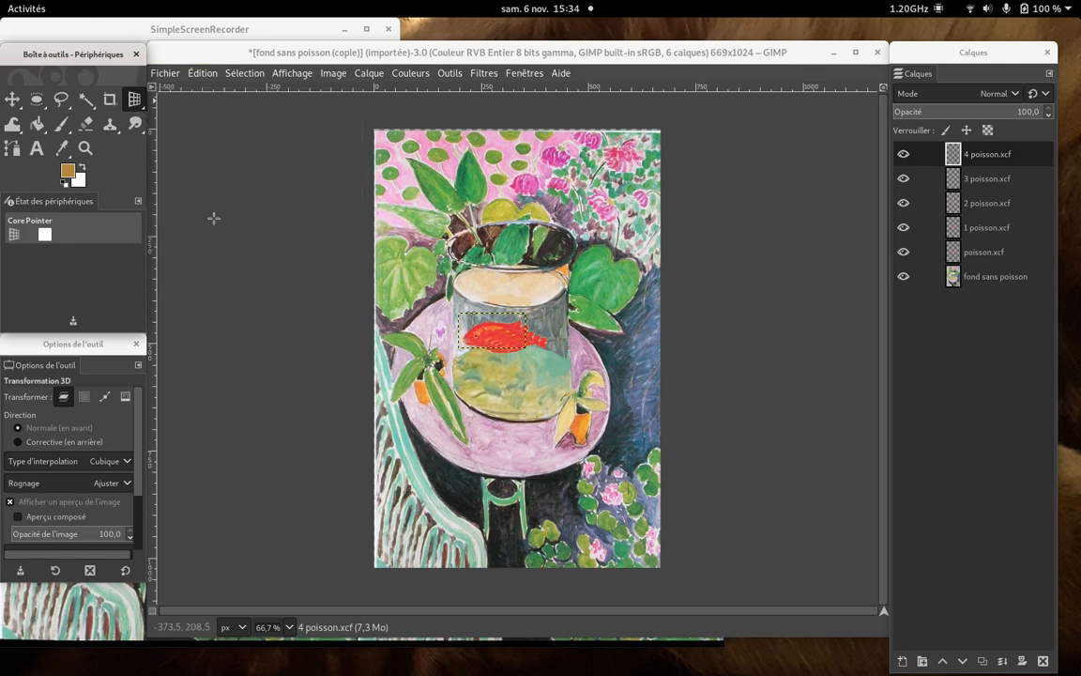
pyautogui.click(290, 627)
pyautogui.click(281, 505)
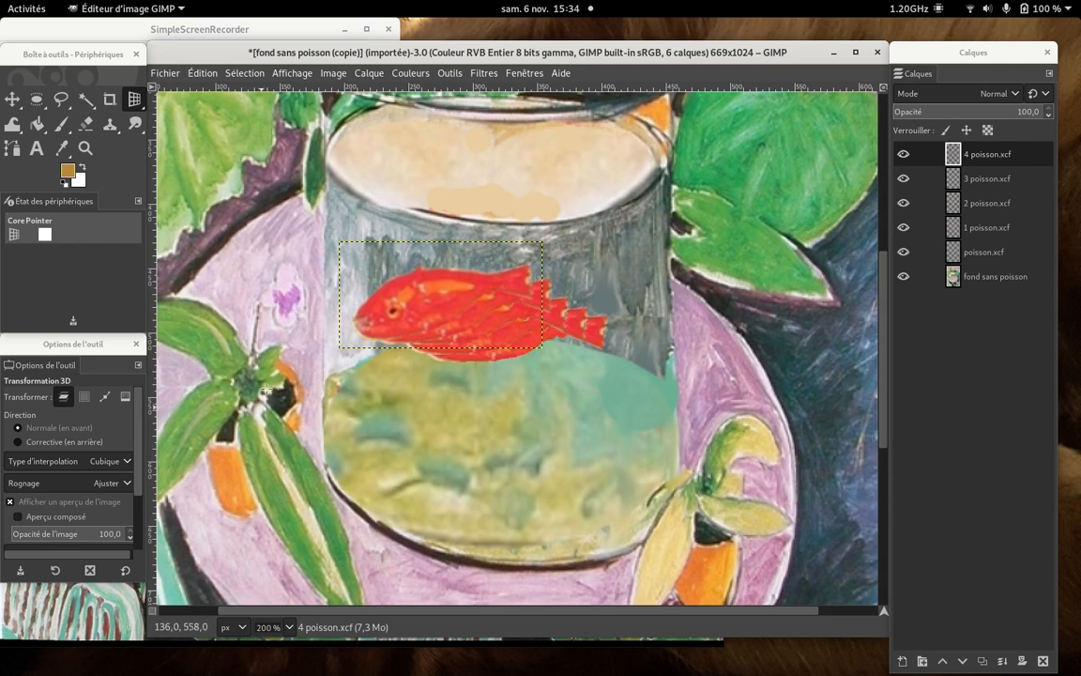
pyautogui.click(438, 282)
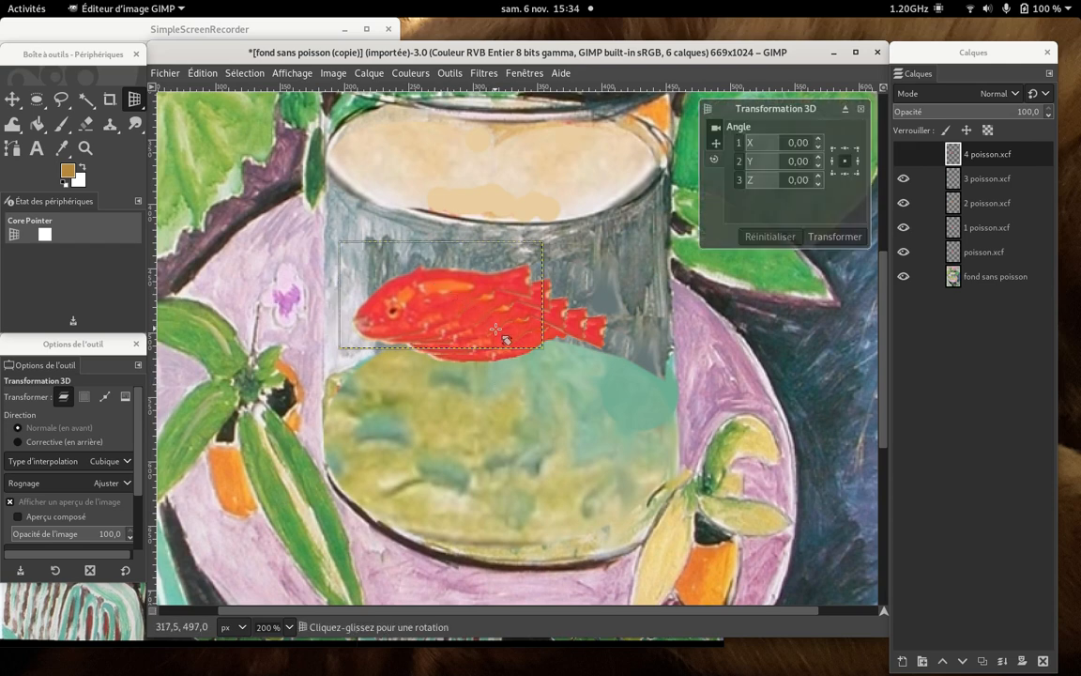
pyautogui.moveTo(439, 286); pyautogui.dragTo(522, 324)
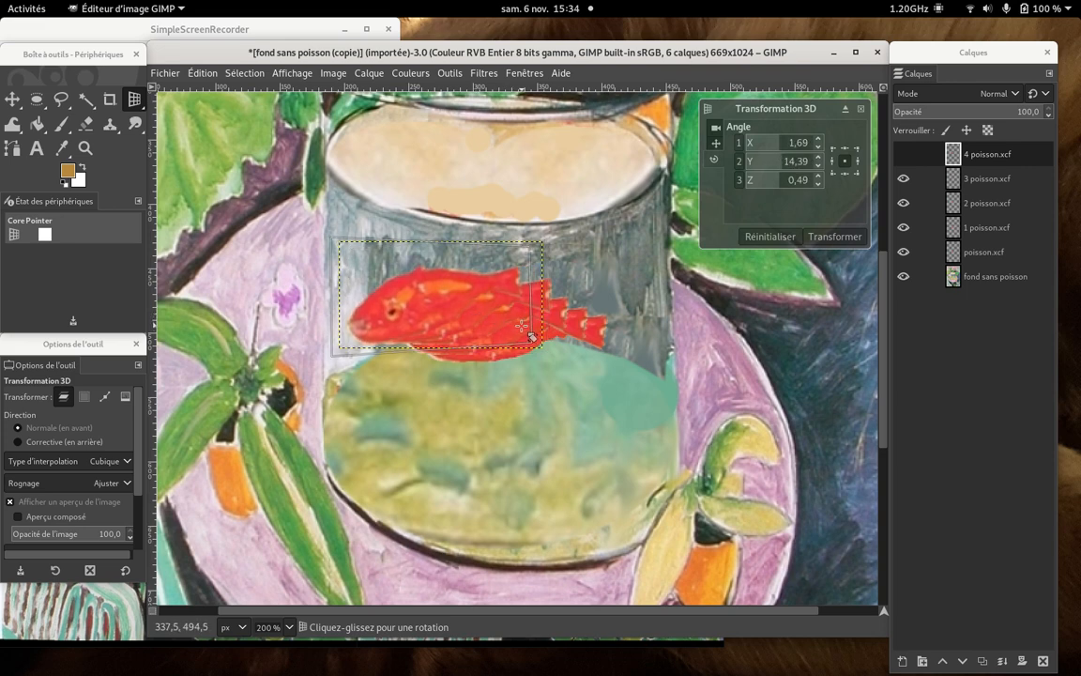
pyautogui.click(838, 235)
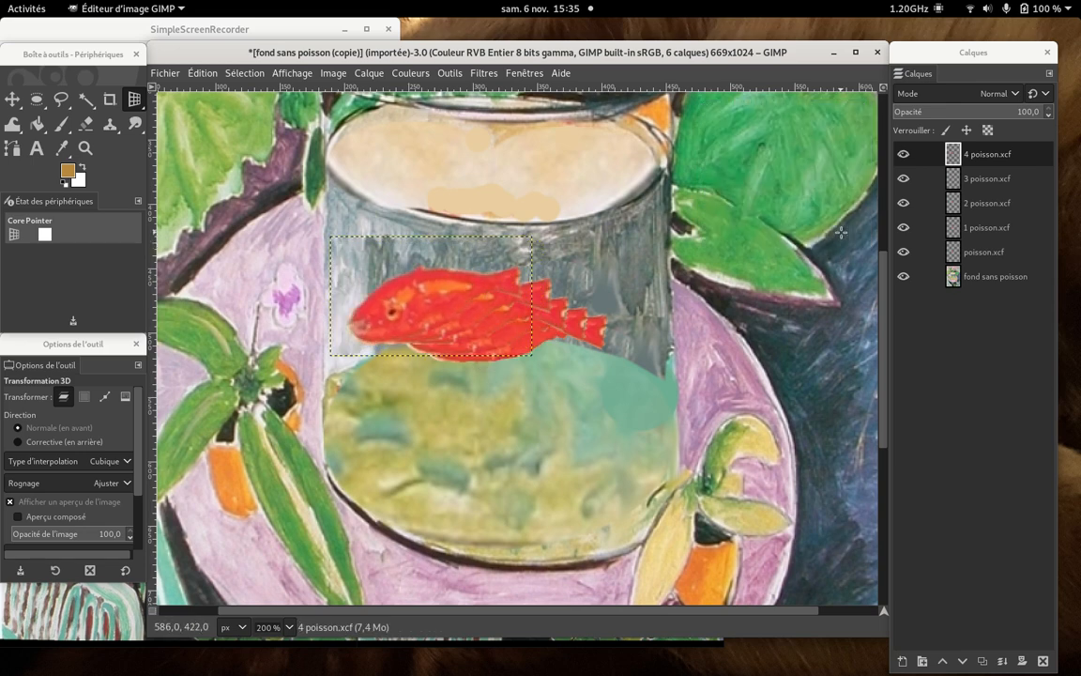
# - Shrink the 4 poisson.xcf fish to about 88% and tilt its head slightly downward with a two-handle transform
pyautogui.click(144, 105)
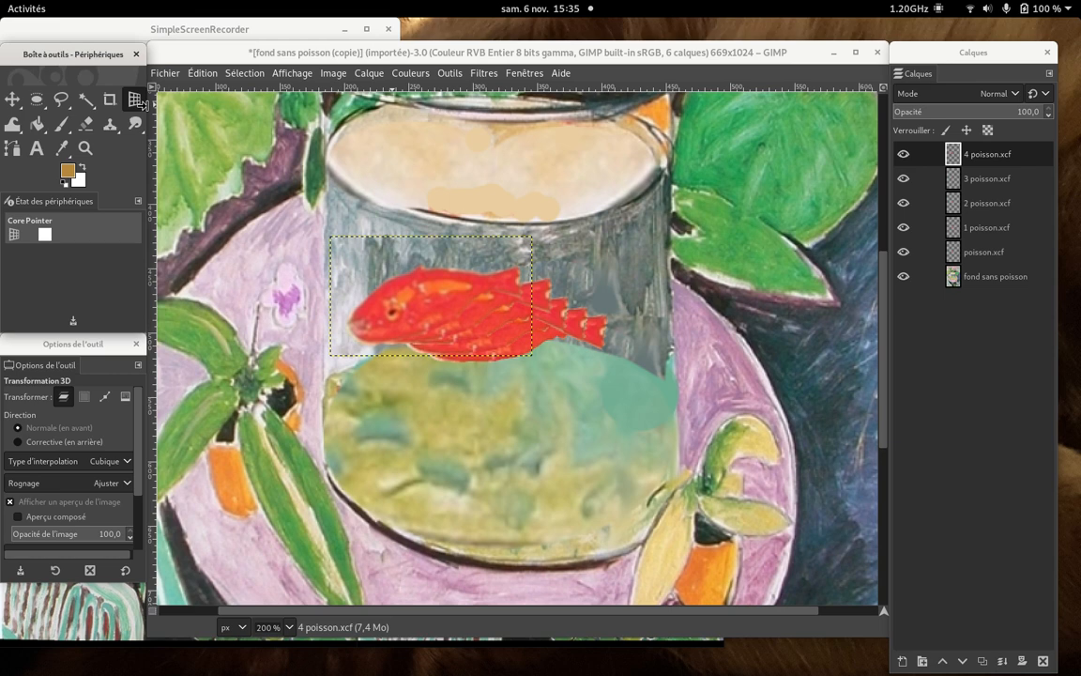
pyautogui.click(136, 106)
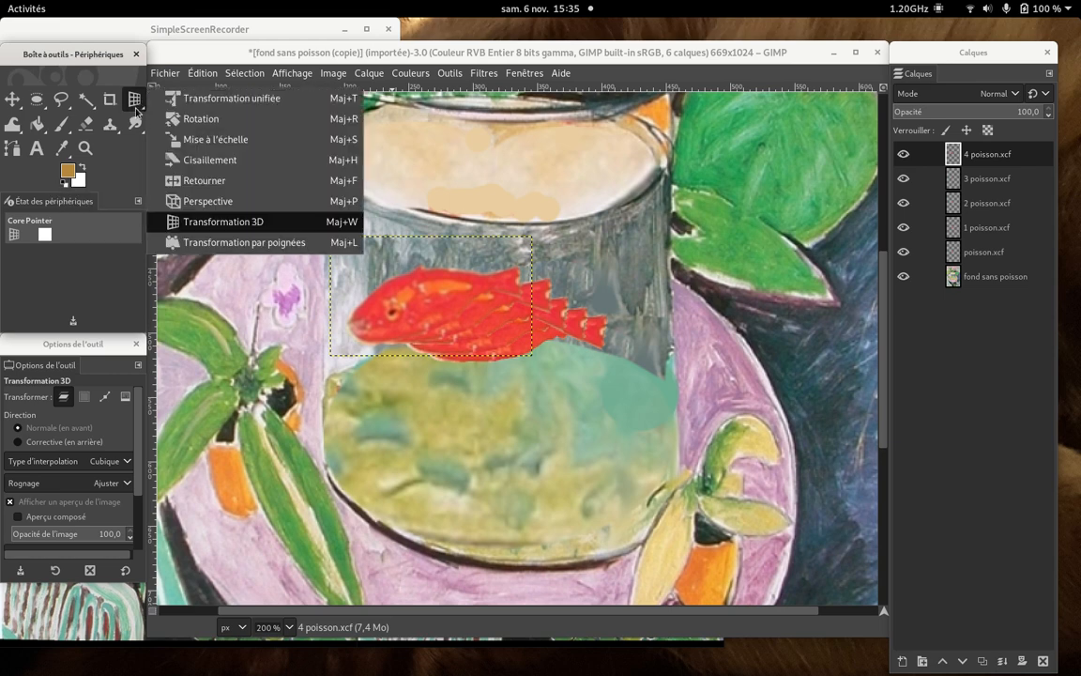
pyautogui.click(213, 233)
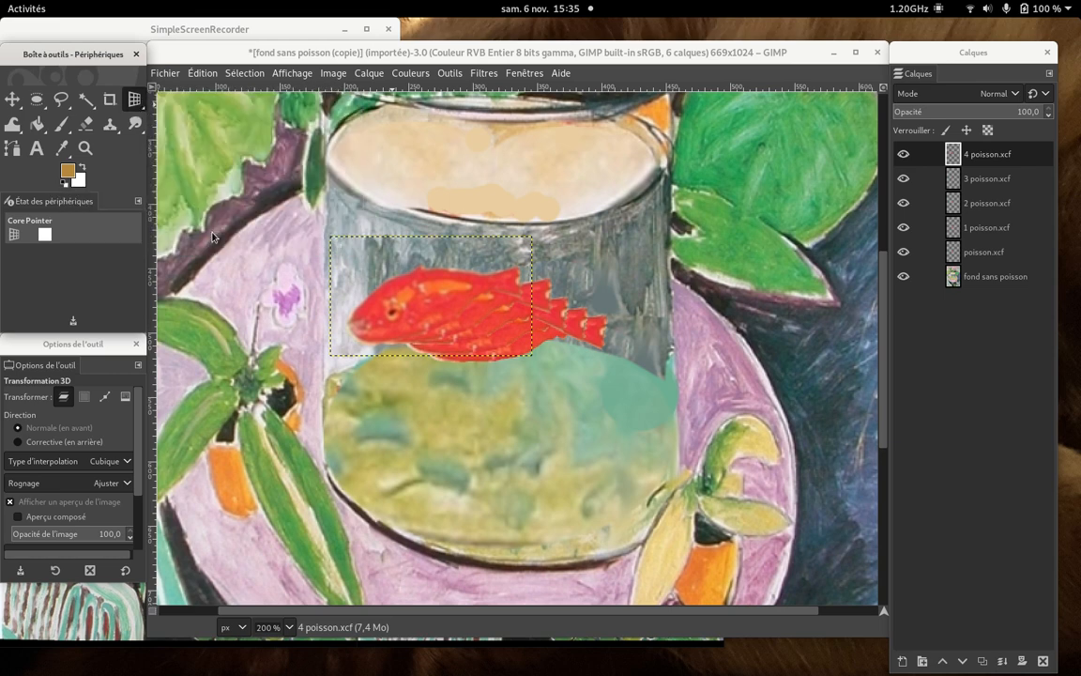
pyautogui.click(413, 300)
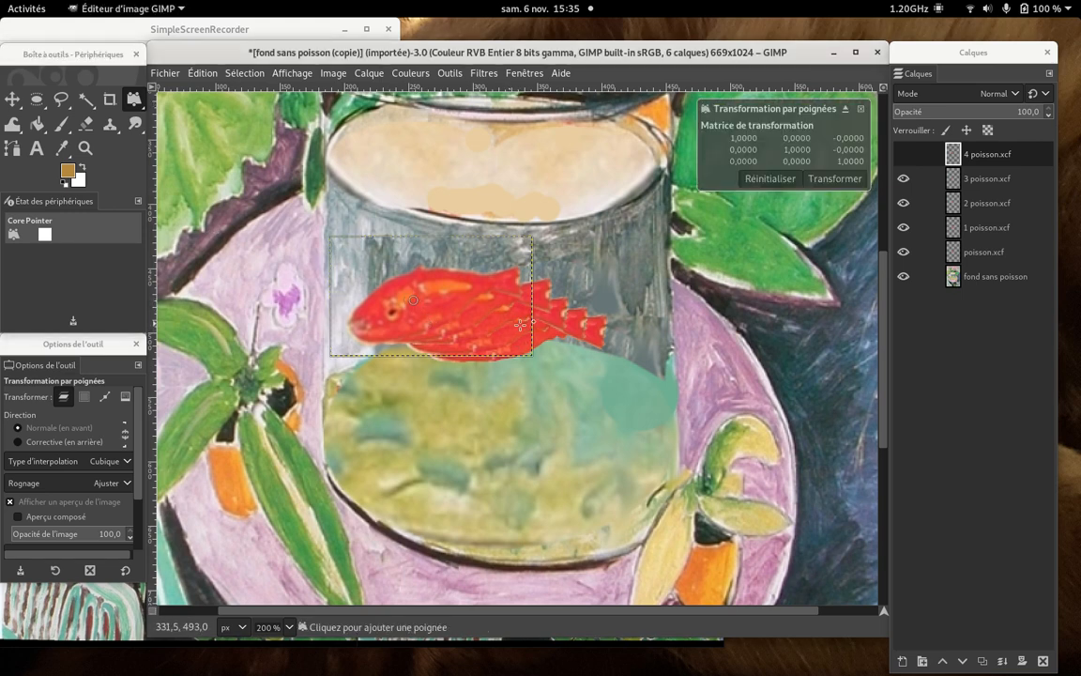
pyautogui.moveTo(523, 325); pyautogui.dragTo(507, 325)
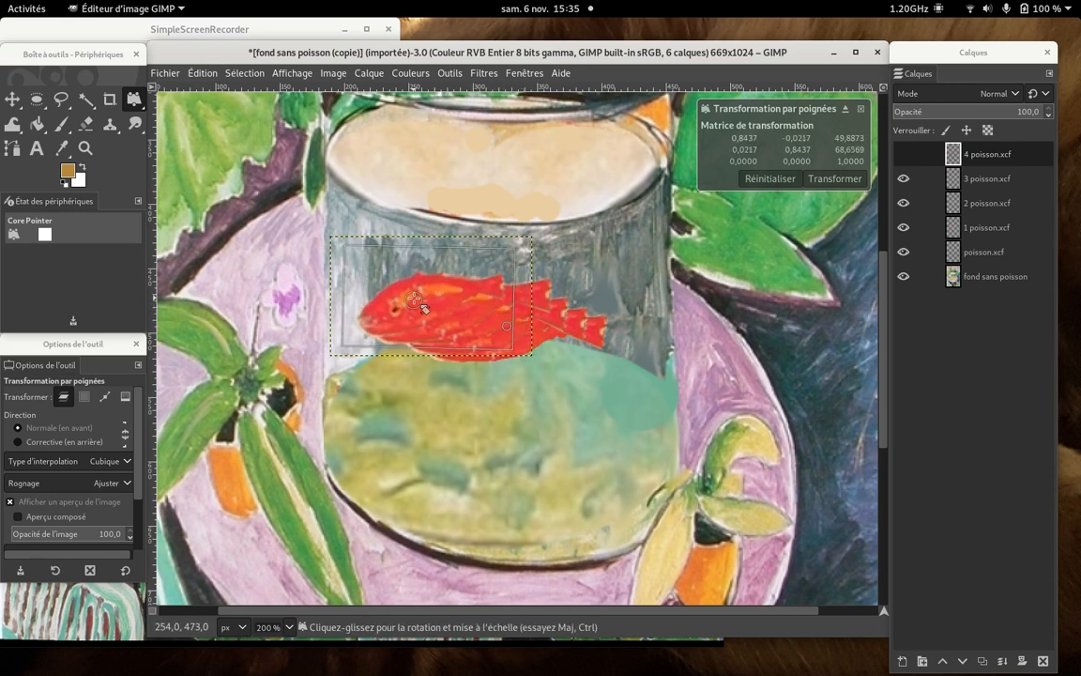
pyautogui.moveTo(421, 306)
pyautogui.mouseDown()
pyautogui.moveTo(390, 276)
pyautogui.moveTo(433, 329)
pyautogui.moveTo(402, 324)
pyautogui.moveTo(422, 317)
pyautogui.moveTo(413, 312)
pyautogui.moveTo(416, 325)
pyautogui.moveTo(408, 312)
pyautogui.mouseUp()
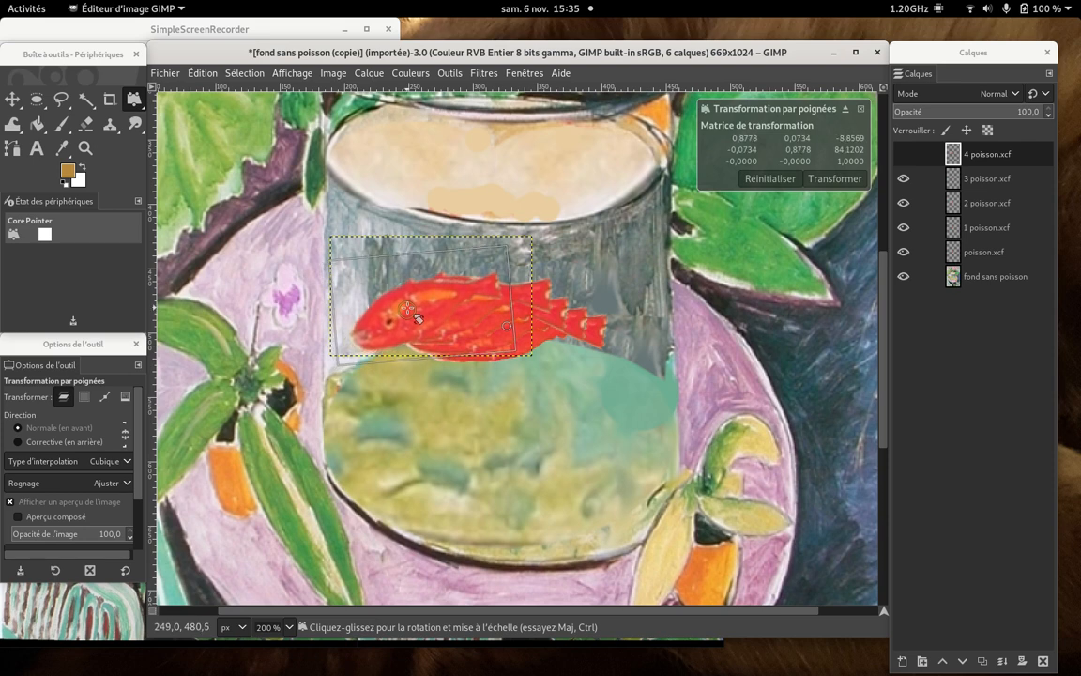
pyautogui.click(853, 178)
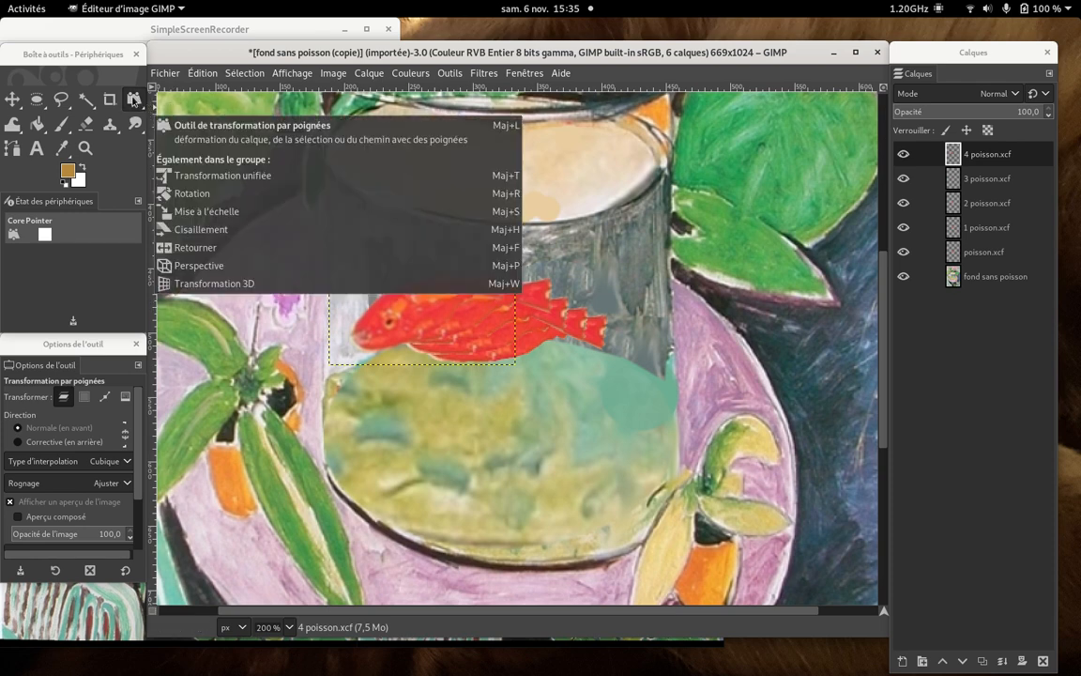
# - Apply a Perspective transformation to the 4 poisson.xcf fish, resetting the first attempt and pulling the layer's lower-left corner slightly inward
pyautogui.rightClick(135, 98)
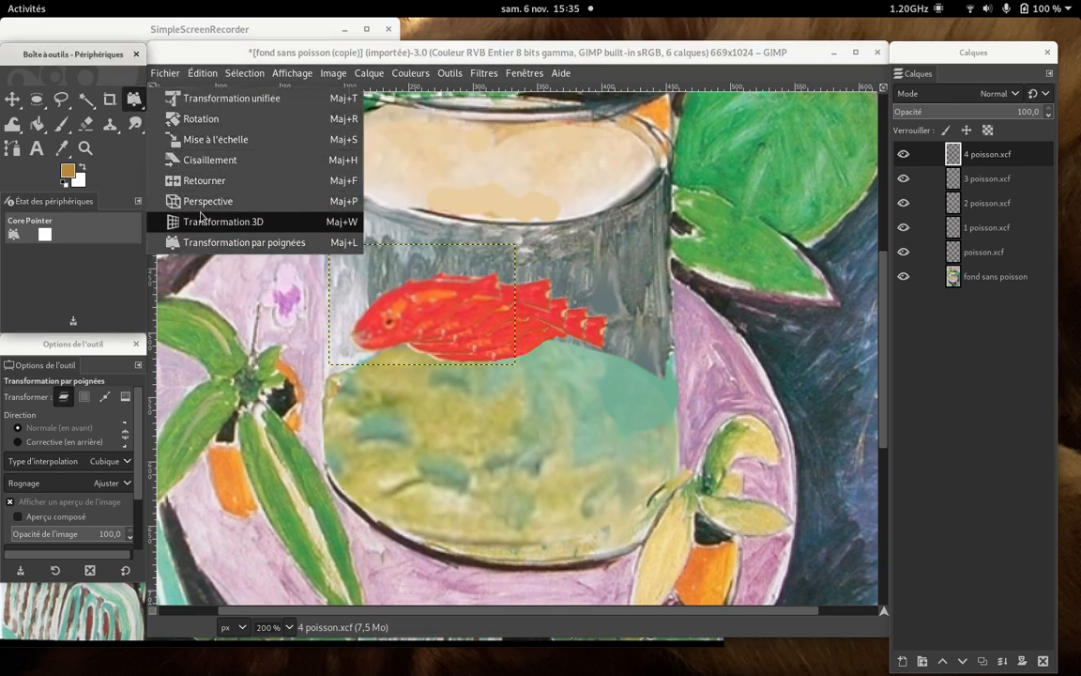
pyautogui.click(207, 201)
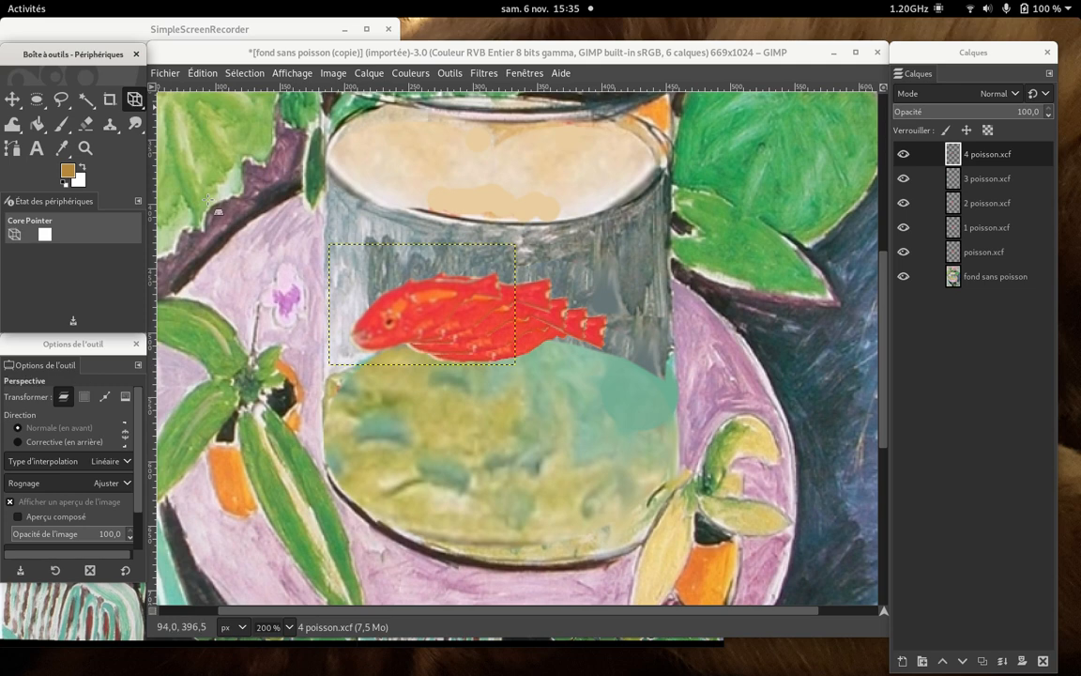
pyautogui.click(423, 324)
pyautogui.moveTo(423, 323); pyautogui.dragTo(471, 331)
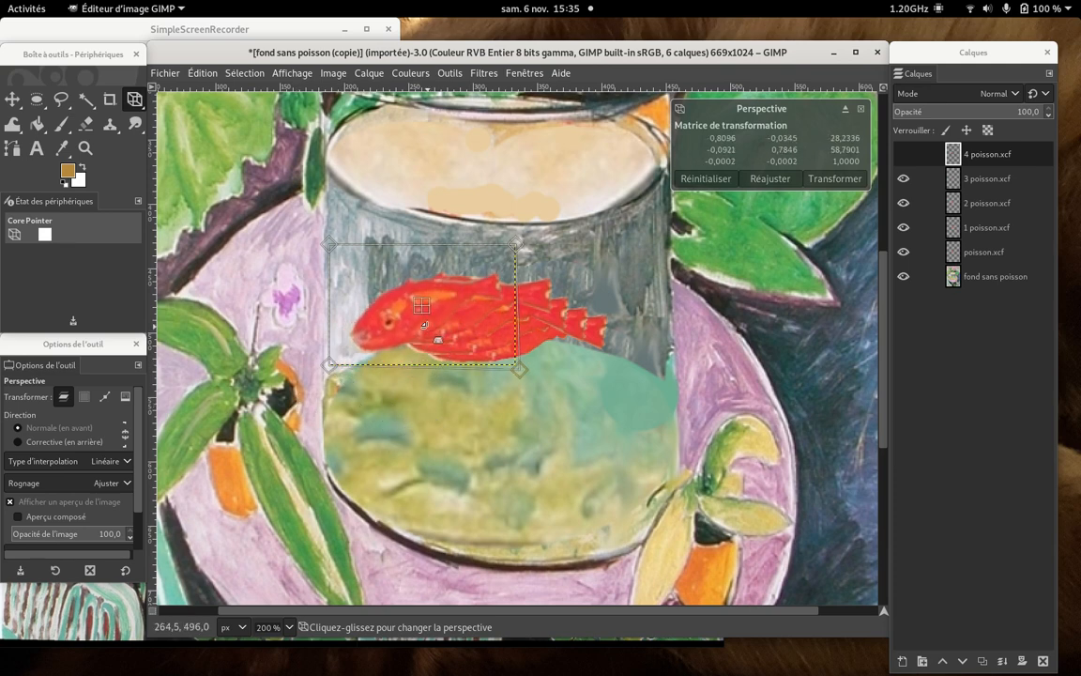
pyautogui.click(723, 180)
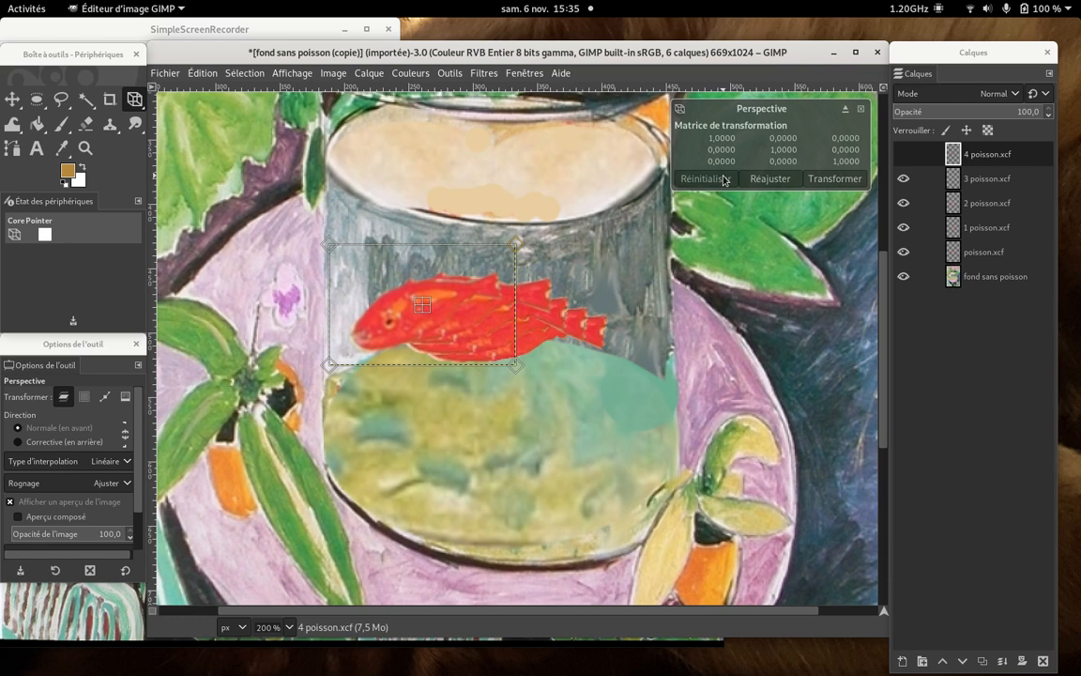
pyautogui.moveTo(325, 365)
pyautogui.mouseDown()
pyautogui.moveTo(342, 353)
pyautogui.moveTo(321, 349)
pyautogui.moveTo(344, 365)
pyautogui.mouseUp()
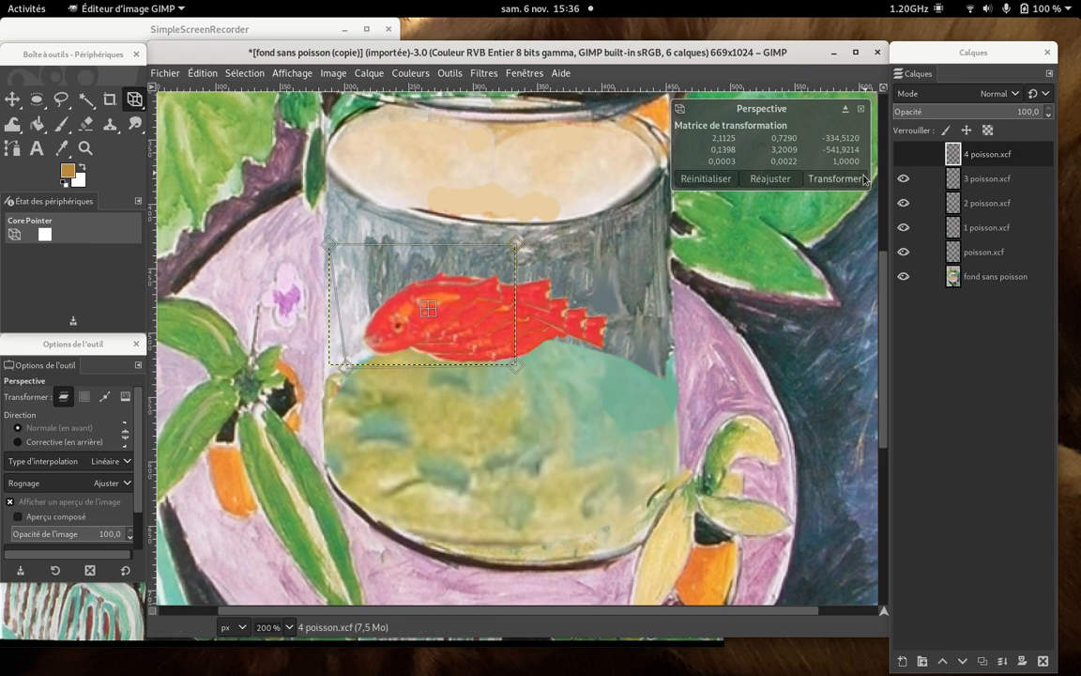
pyautogui.click(834, 178)
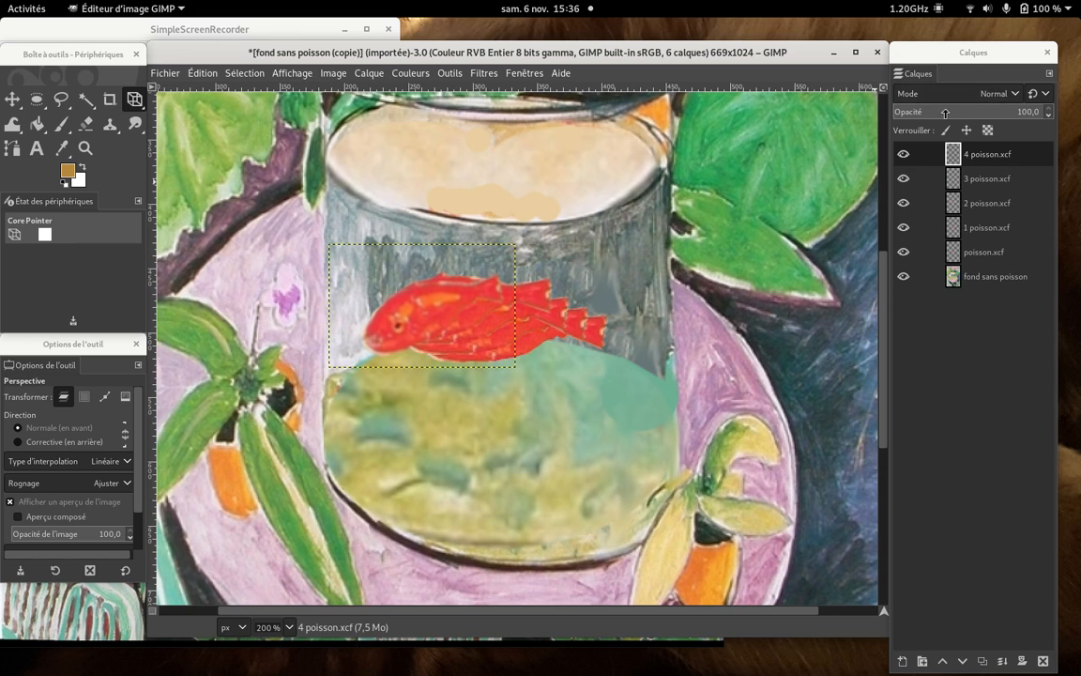
pyautogui.click(311, 30)
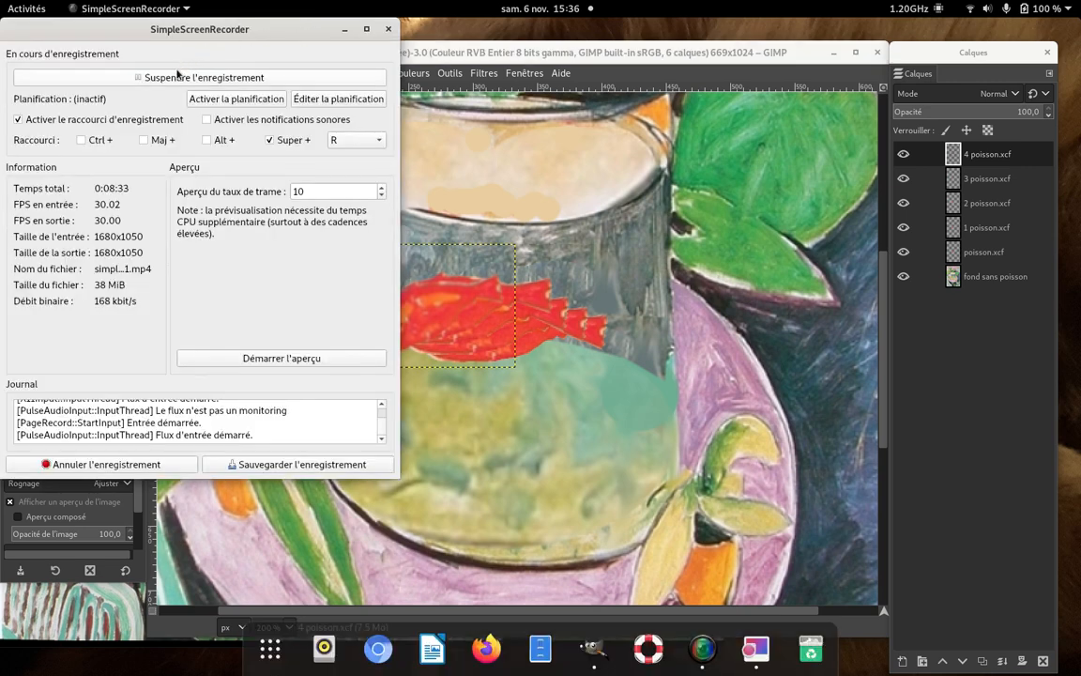
pyautogui.click(217, 79)
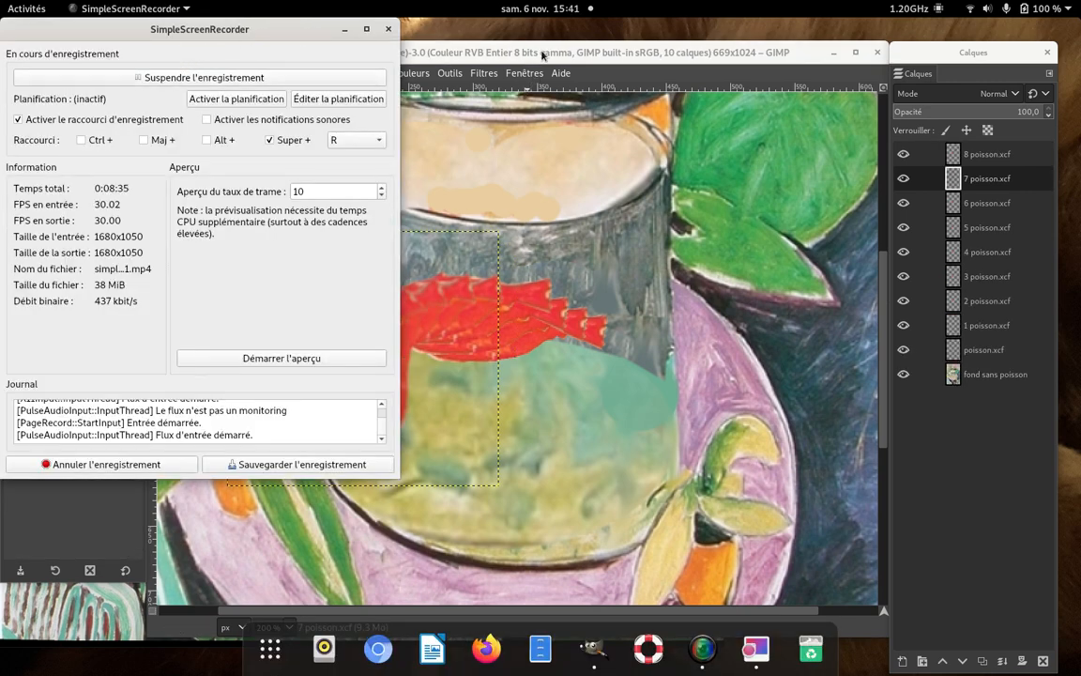
pyautogui.click(542, 53)
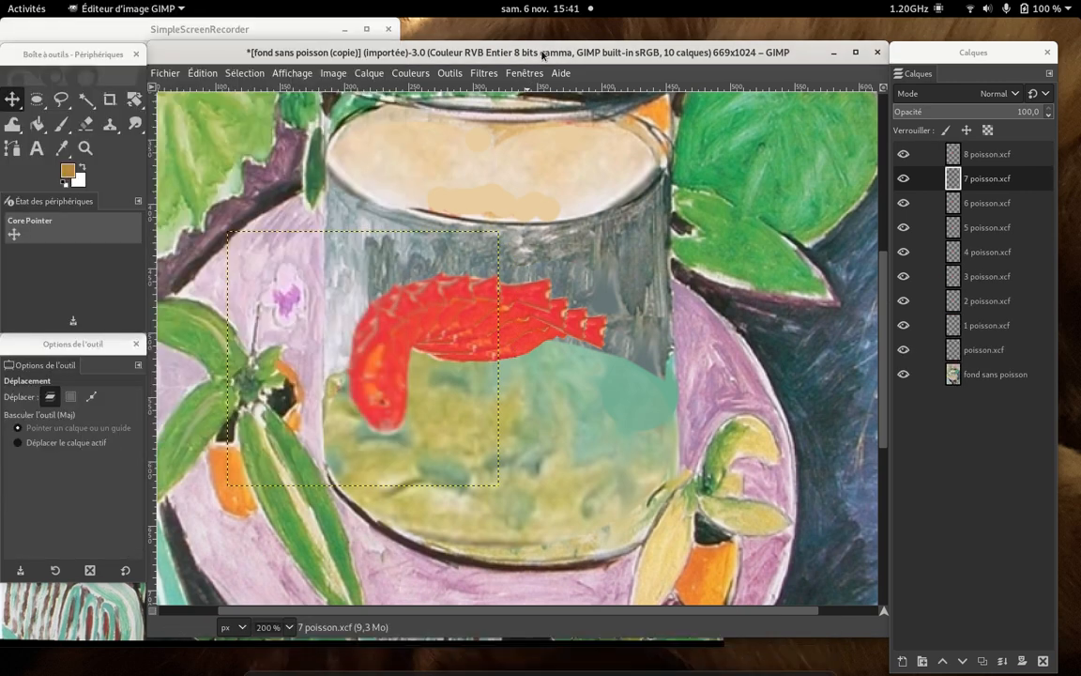
# - Save the layered image as "matisse test.xcf" in the GIF MATISSE folder
pyautogui.click(164, 75)
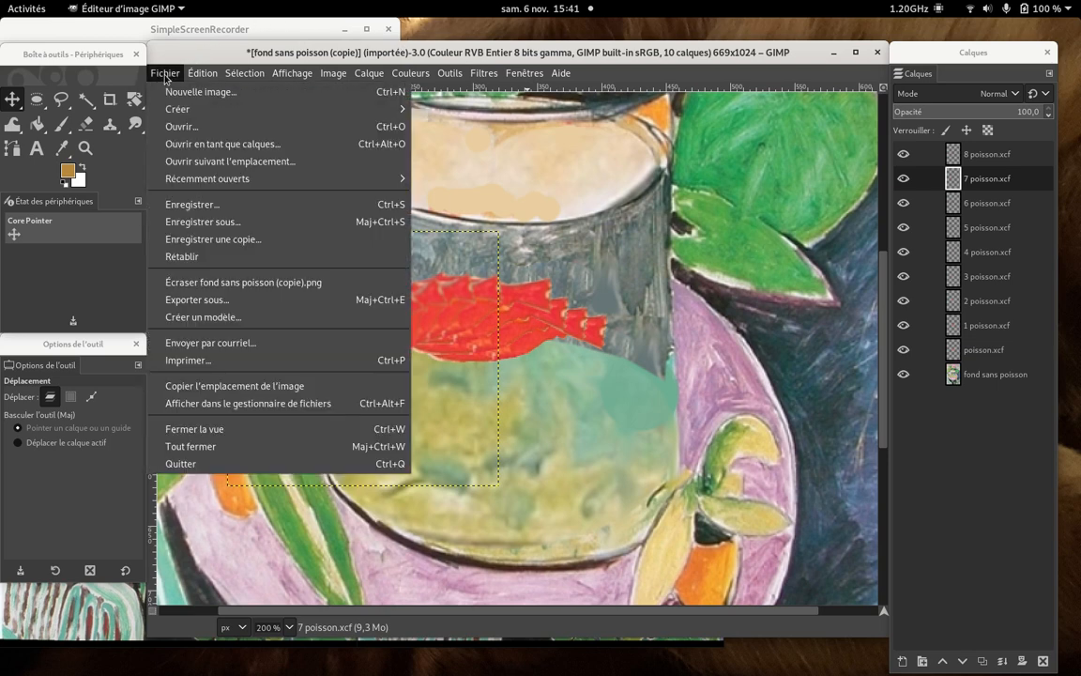
pyautogui.click(185, 205)
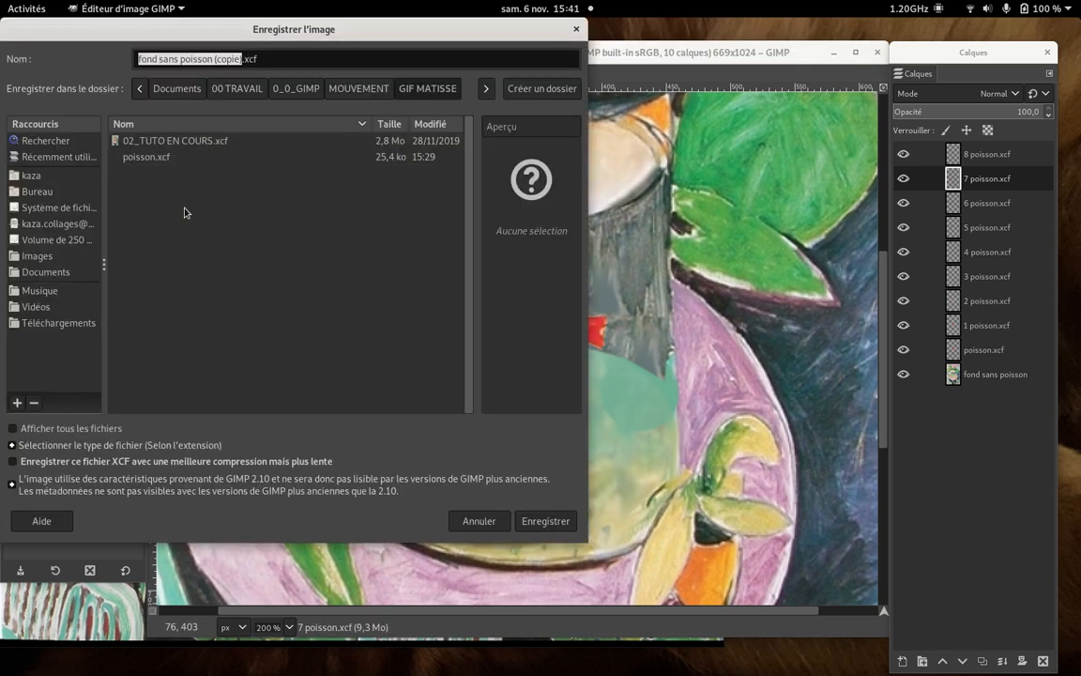
pyautogui.write('matisse')
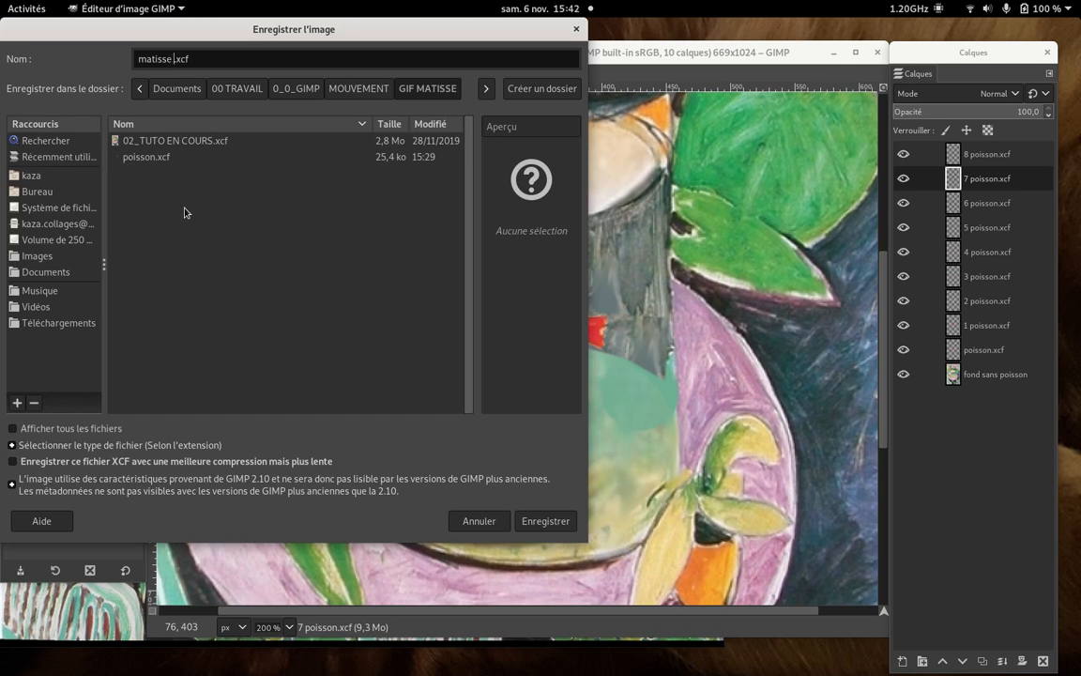
pyautogui.write(' test')
pyautogui.click(554, 523)
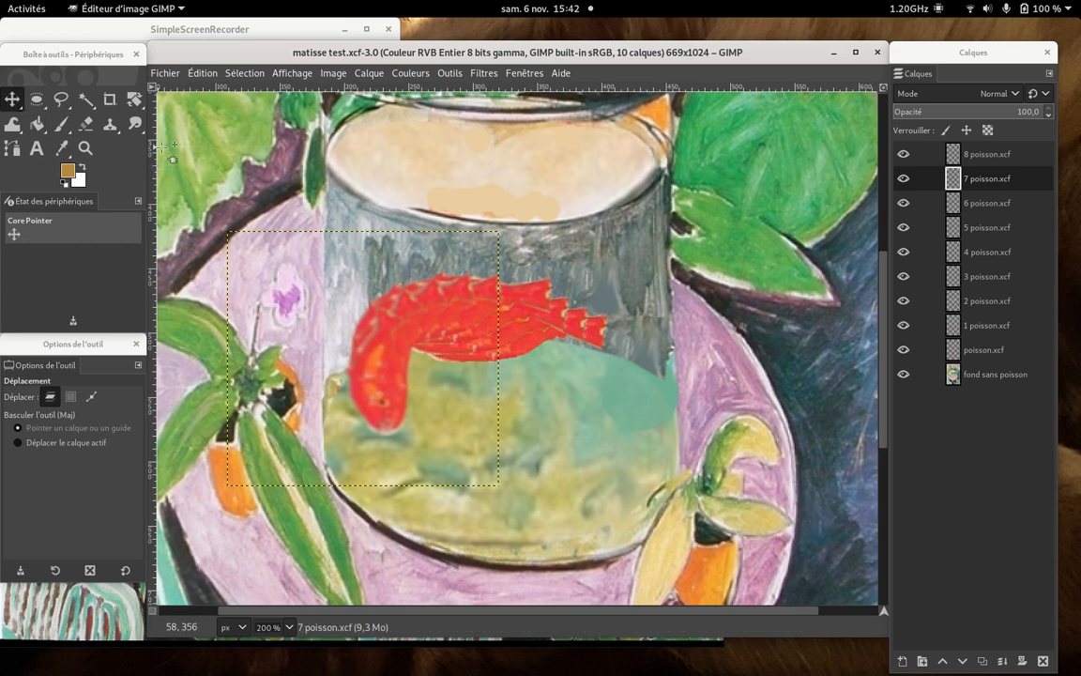
pyautogui.moveTo(173, 150); pyautogui.dragTo(252, 169)
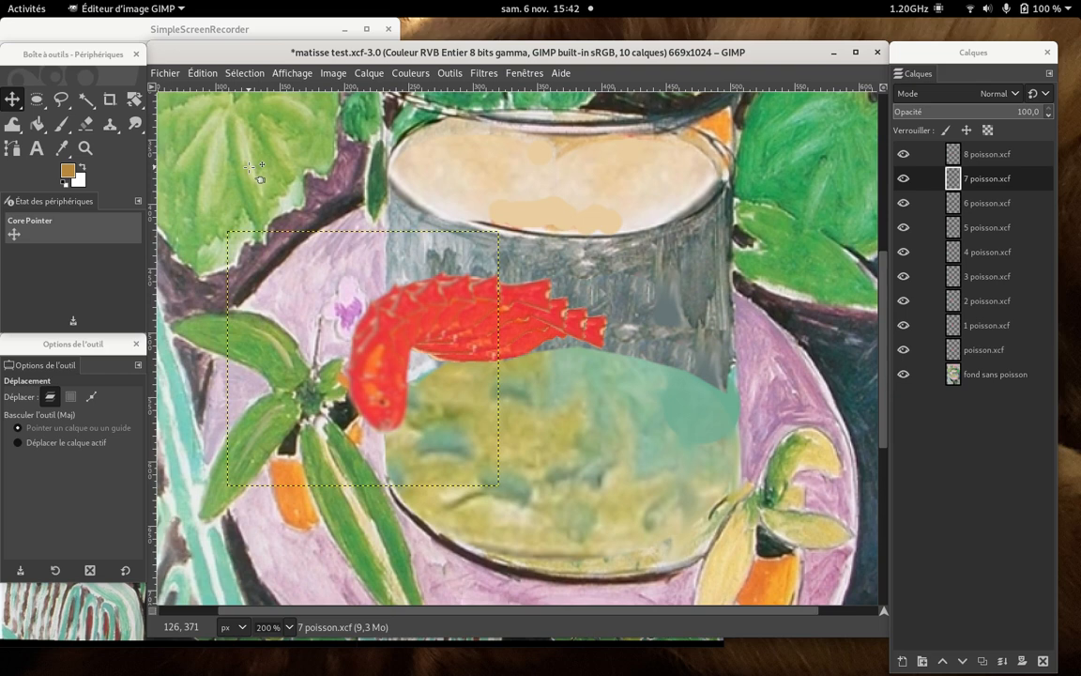
pyautogui.press('ctrl')
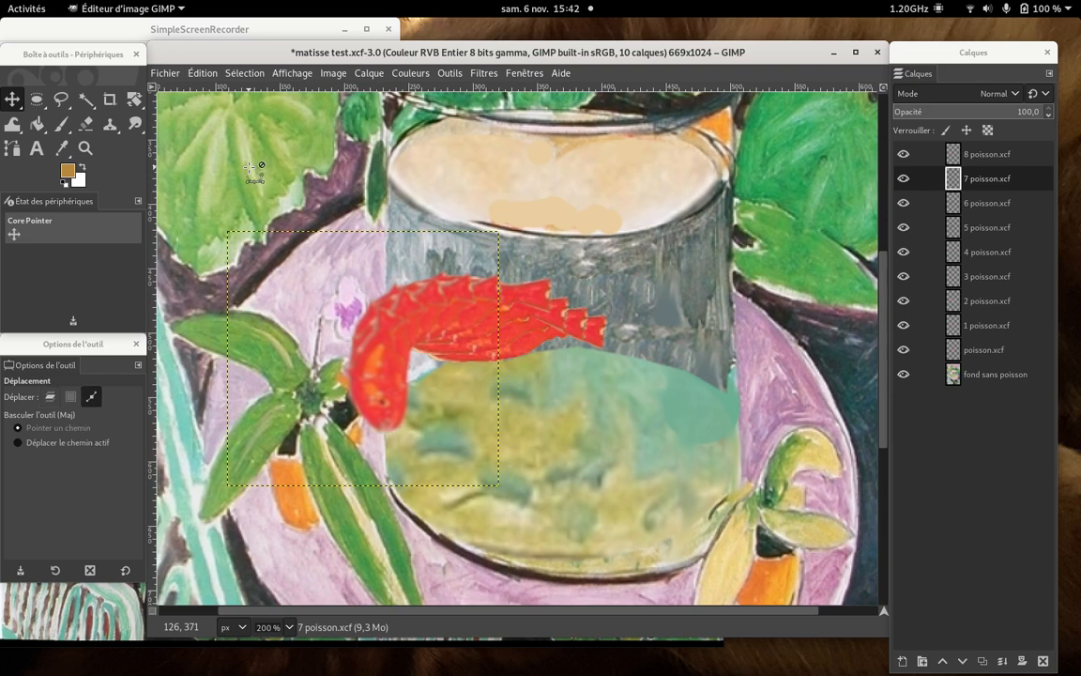
pyautogui.hotkey('ctrl', 'z')
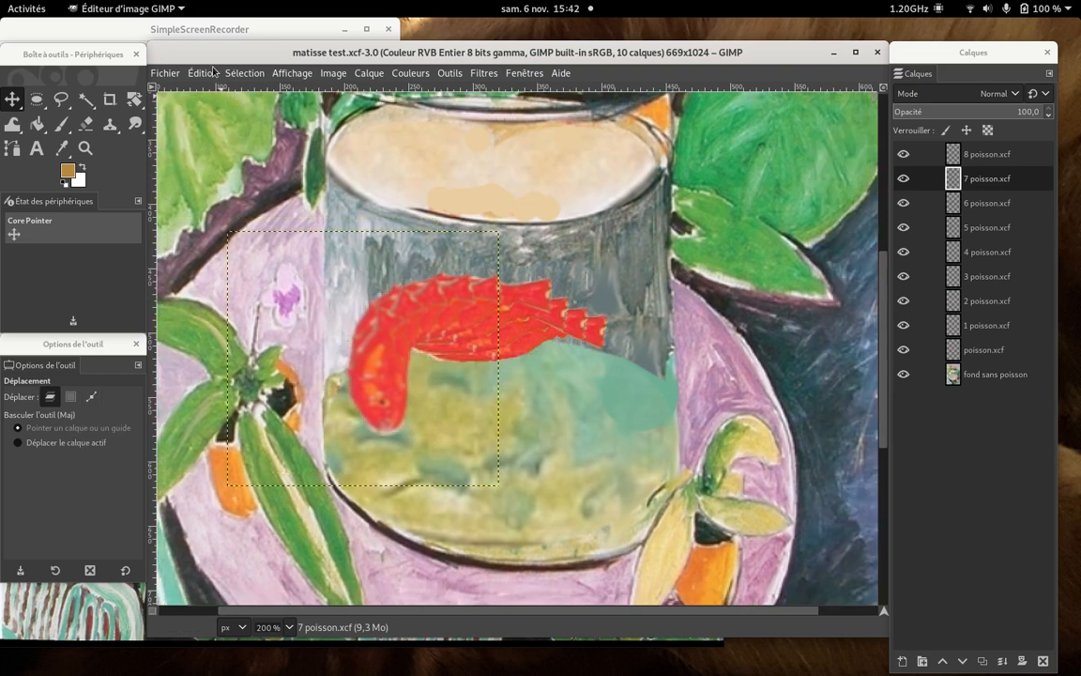
pyautogui.click(206, 72)
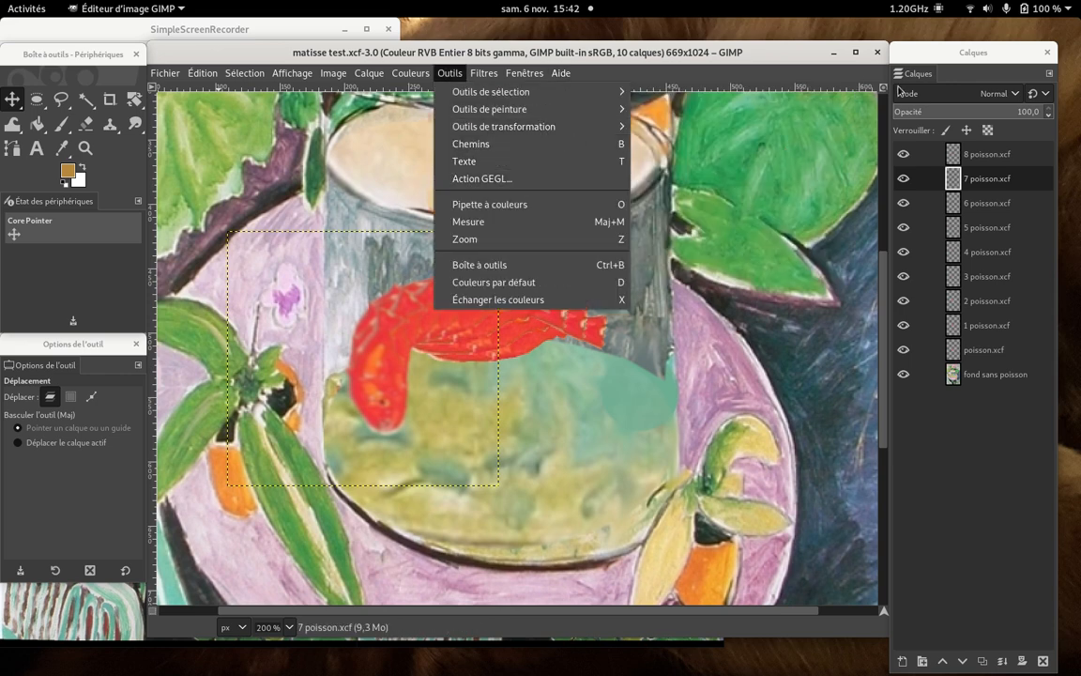
pyautogui.click(812, 54)
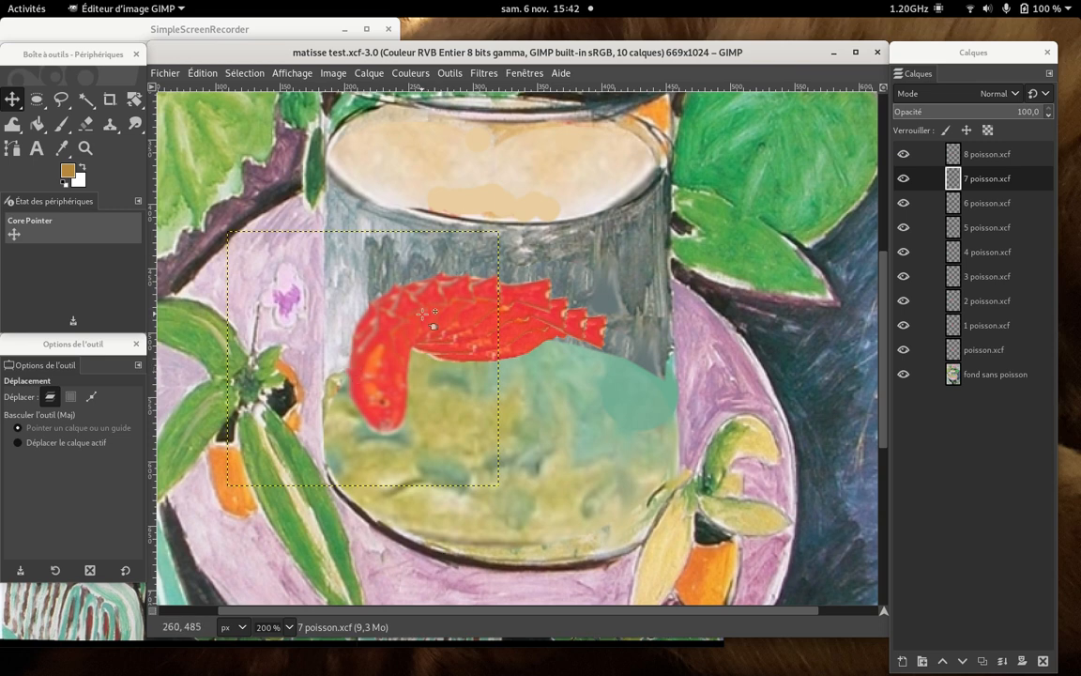
# - Duplicate the 7 poisson.xcf layer
pyautogui.click(983, 157)
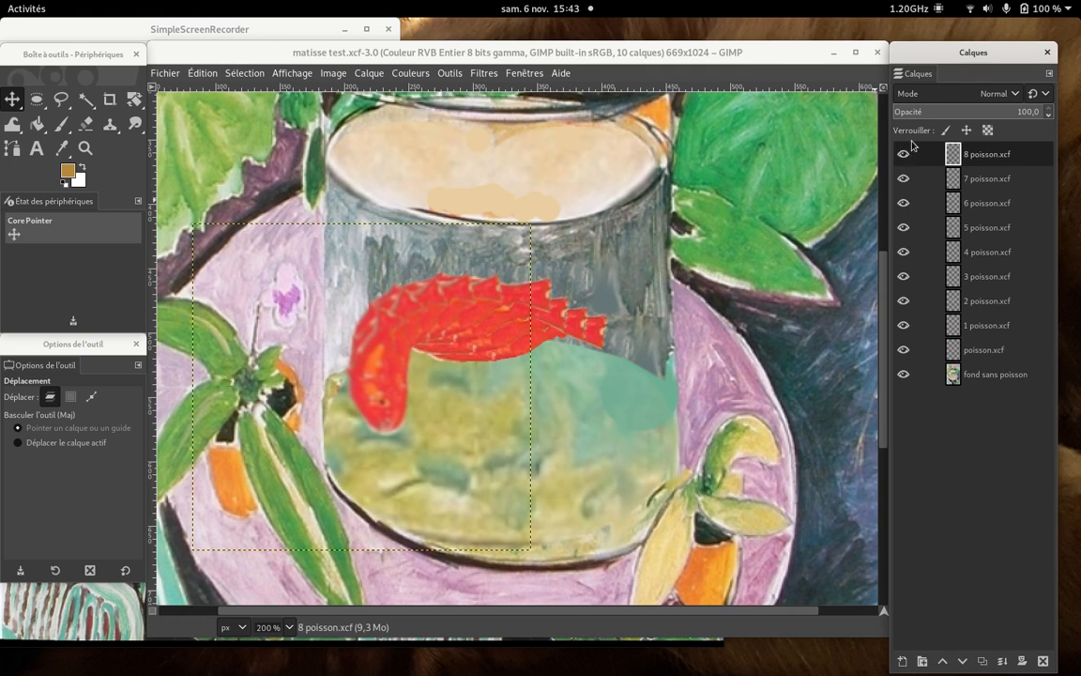
pyautogui.click(991, 186)
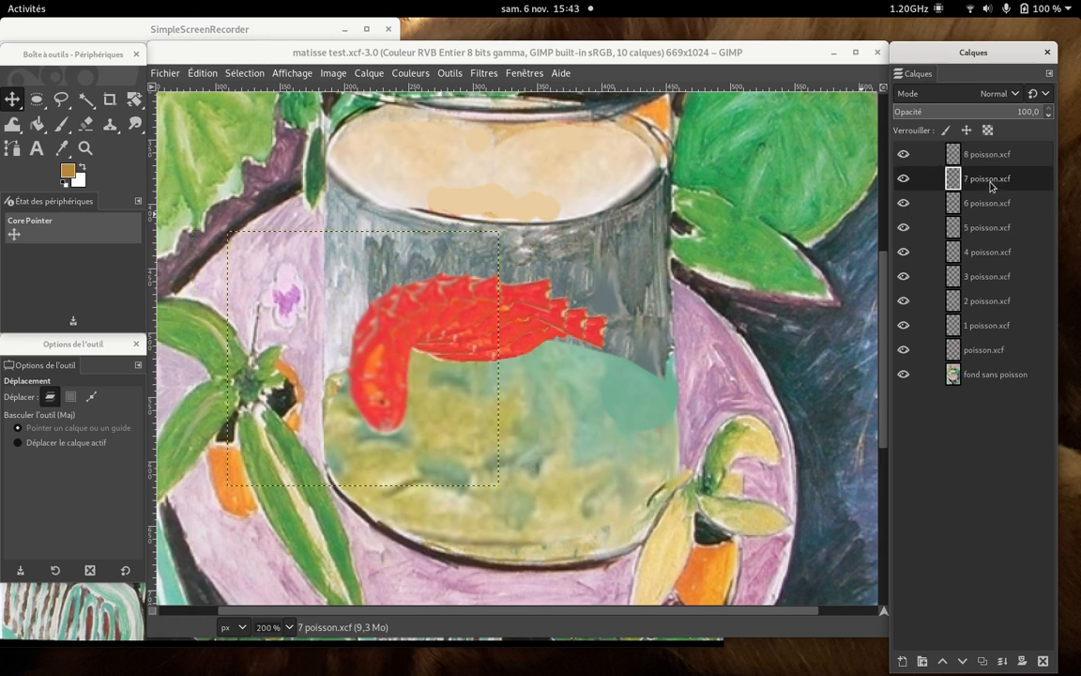
pyautogui.rightClick(991, 186)
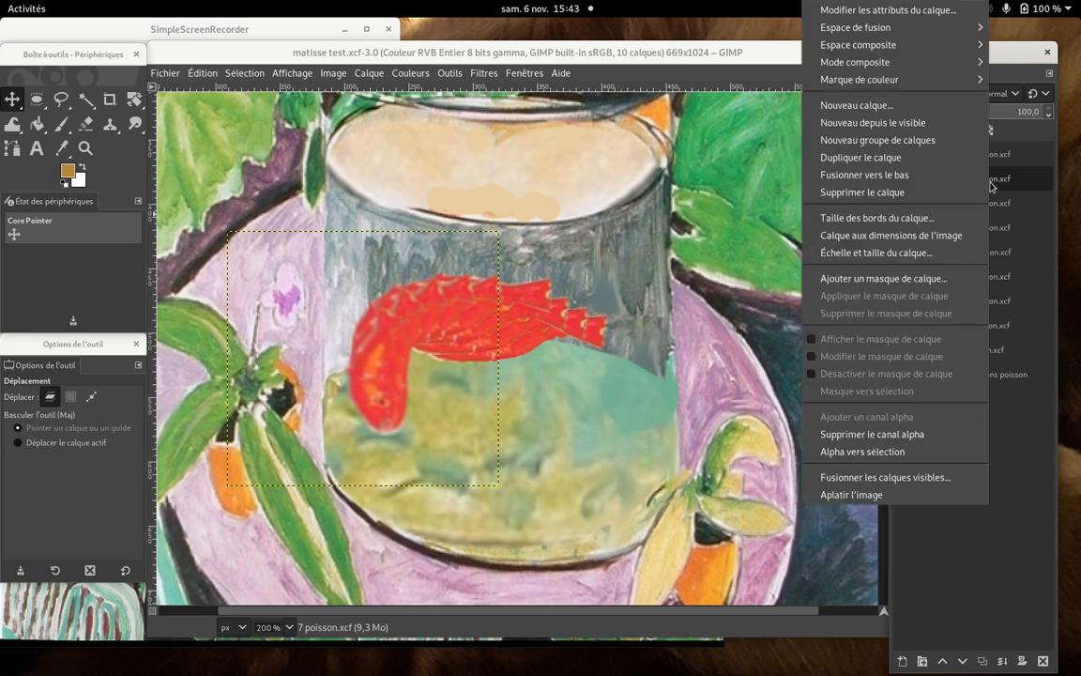
pyautogui.click(916, 165)
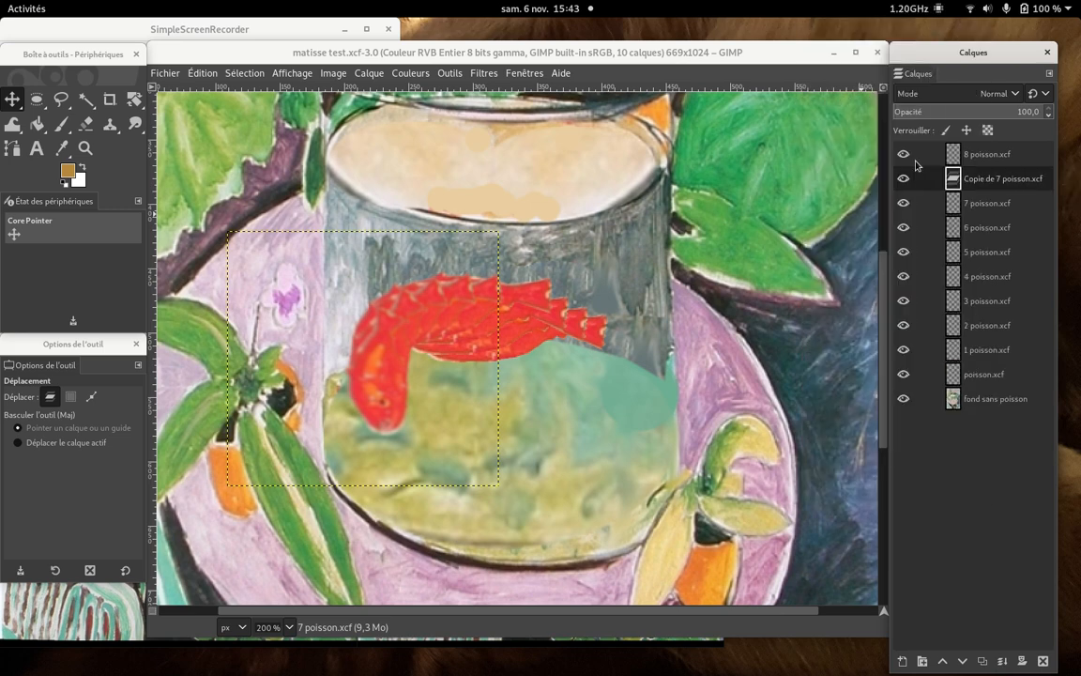
# - Raise the copy of 7 poisson.xcf to the top of the layer stack and shift its fish downward in the jar
pyautogui.moveTo(985, 182); pyautogui.dragTo(985, 148)
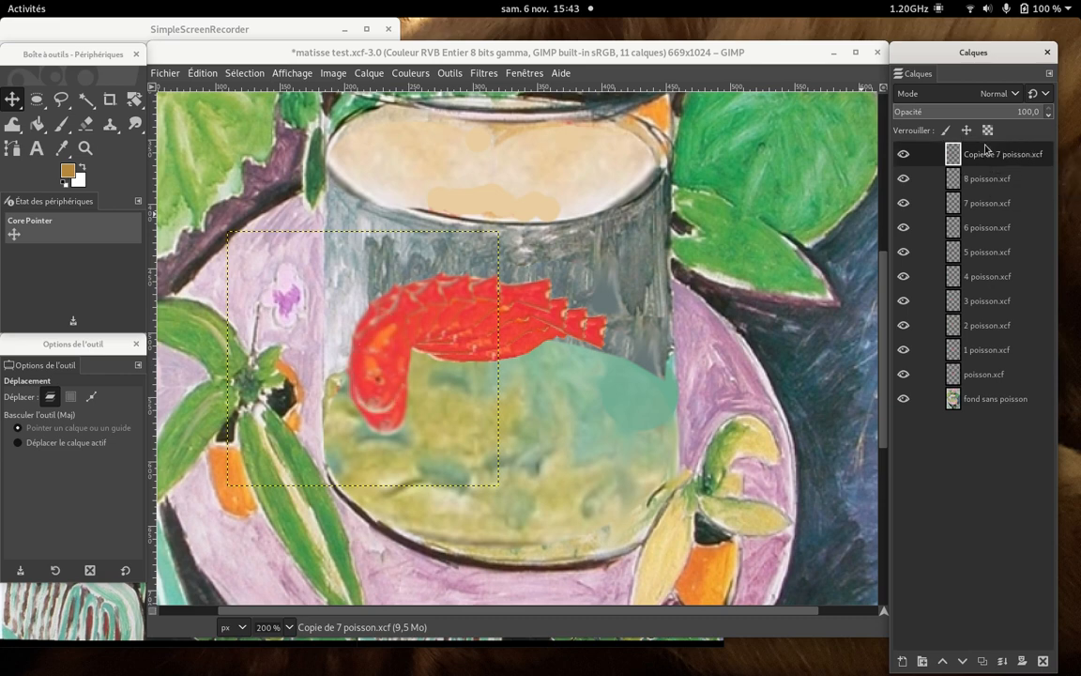
pyautogui.click(8, 97)
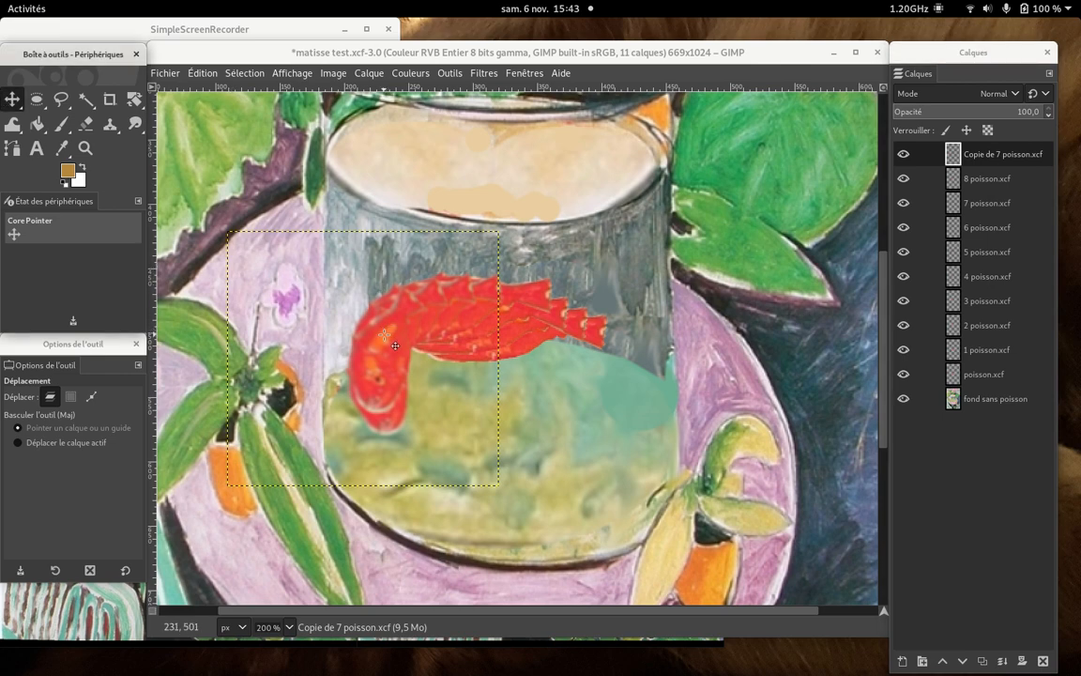
pyautogui.moveTo(395, 345); pyautogui.dragTo(423, 409)
# - Rotate the copied 7 poisson.xcf fish by -32.17° and move it slightly down to extend the curved fish trail
pyautogui.hotkey('shift', 'r')
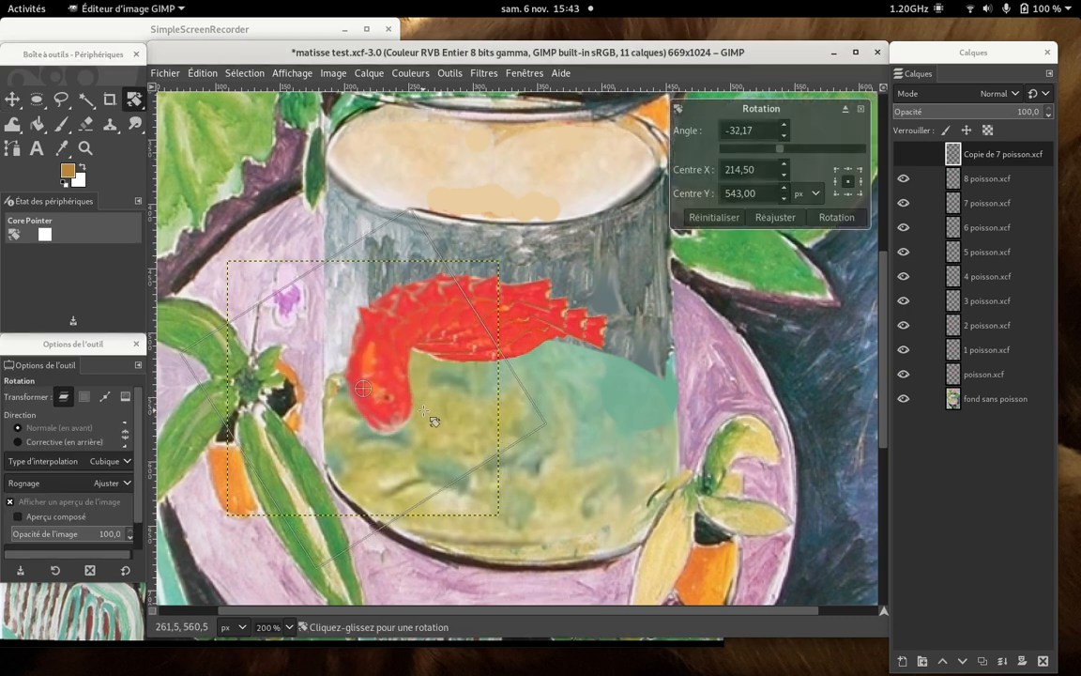
pyautogui.click(836, 217)
pyautogui.click(12, 99)
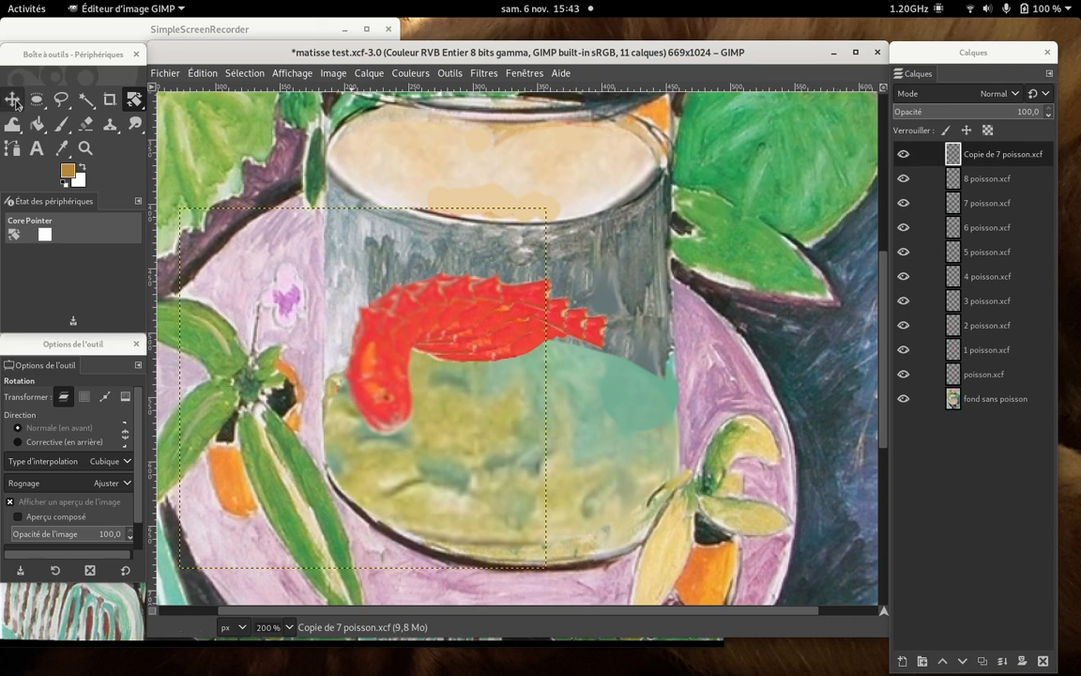
pyautogui.moveTo(377, 342); pyautogui.dragTo(385, 376)
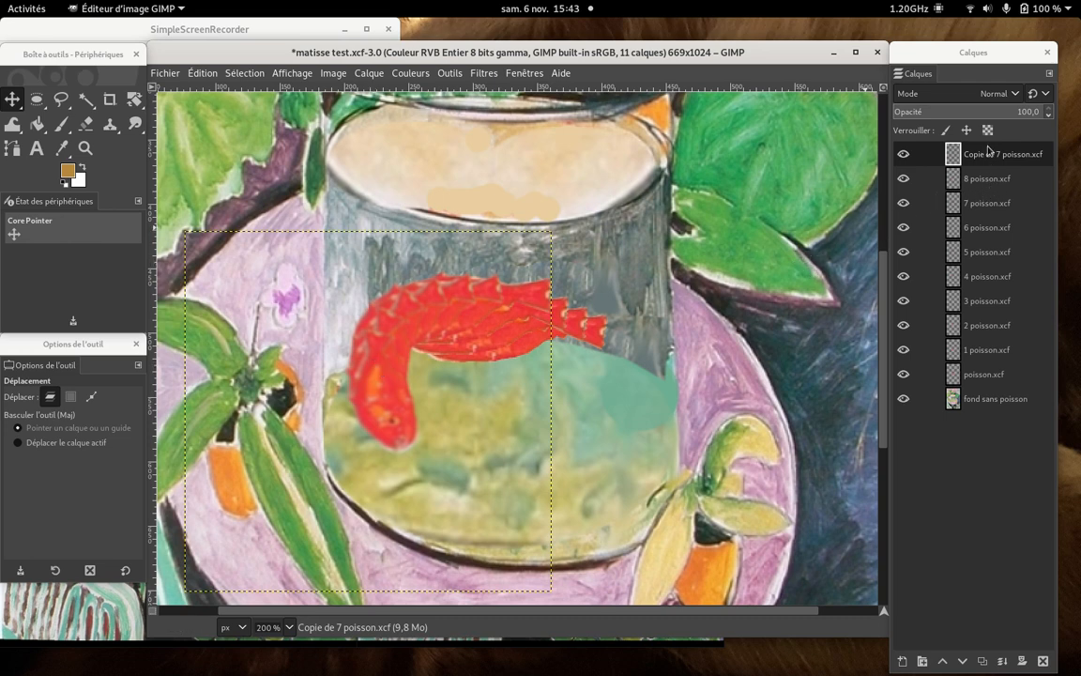
# - Duplicate the 6 poisson.xcf layer and raise the copy to the top of the layer stack
pyautogui.click(980, 227)
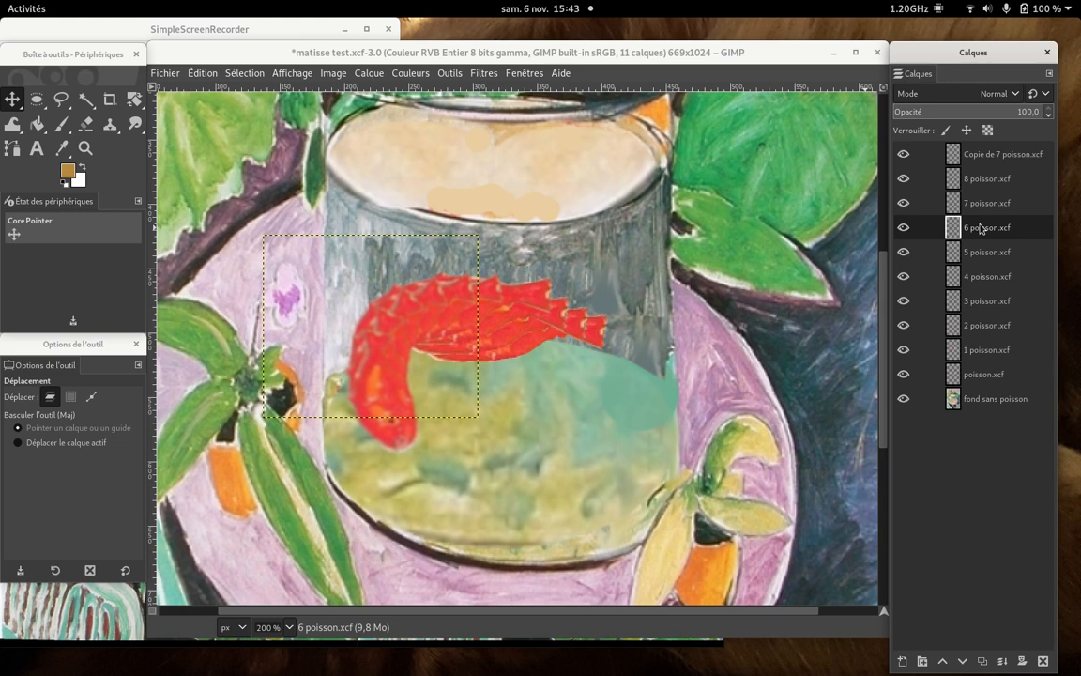
pyautogui.rightClick(981, 227)
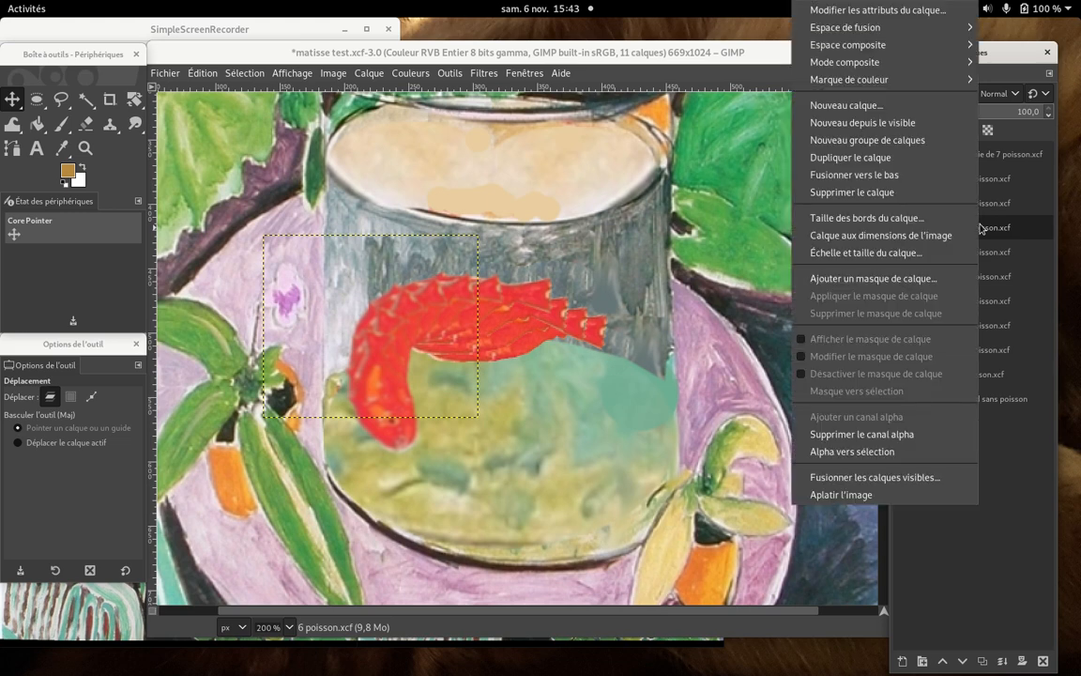
pyautogui.click(921, 158)
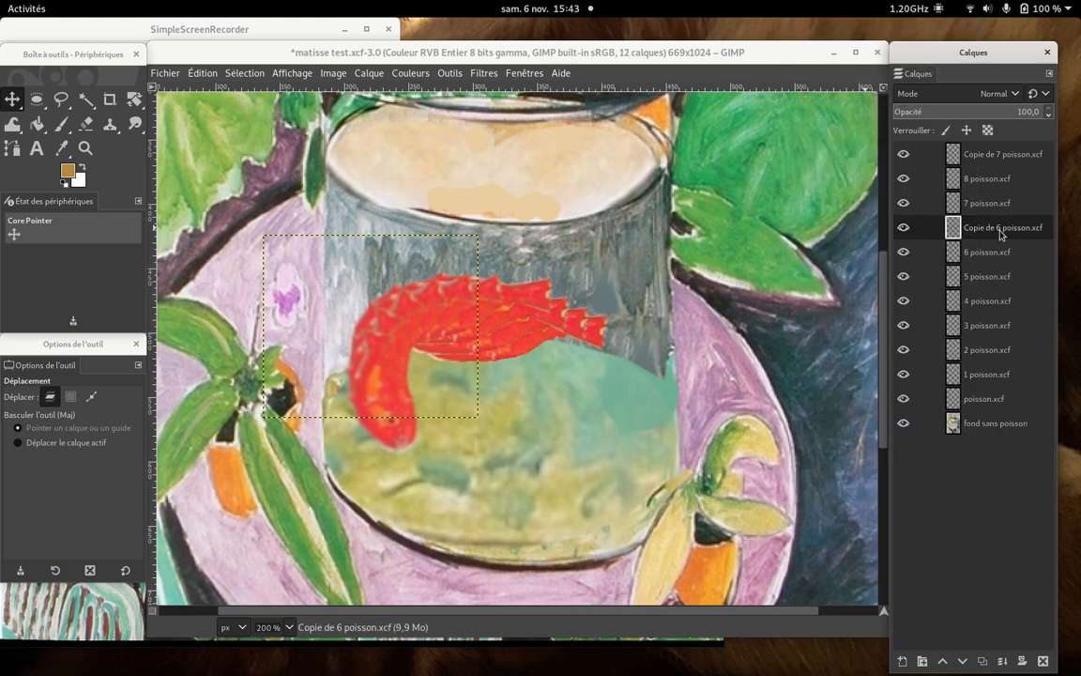
pyautogui.moveTo(1002, 230); pyautogui.dragTo(1000, 154)
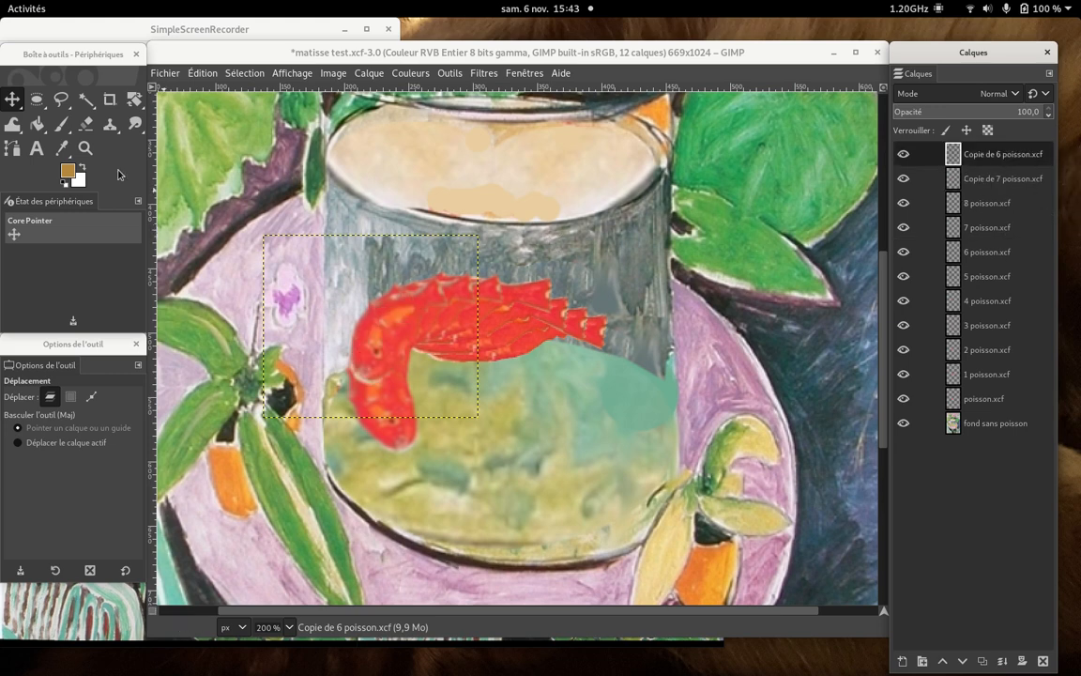
# - Rotate the copied 6 poisson.xcf fish by -72.79° and place it just beyond the previous fish at the bottom of the curve
pyautogui.moveTo(387, 336); pyautogui.dragTo(417, 416)
pyautogui.click(132, 97)
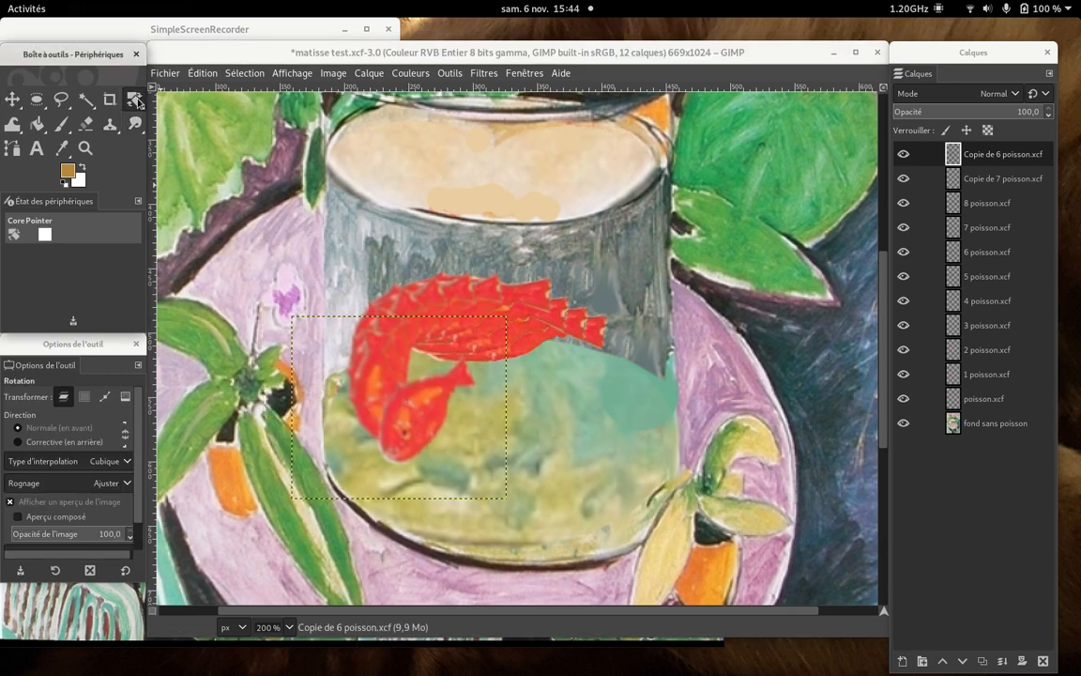
pyautogui.moveTo(486, 368); pyautogui.dragTo(374, 298)
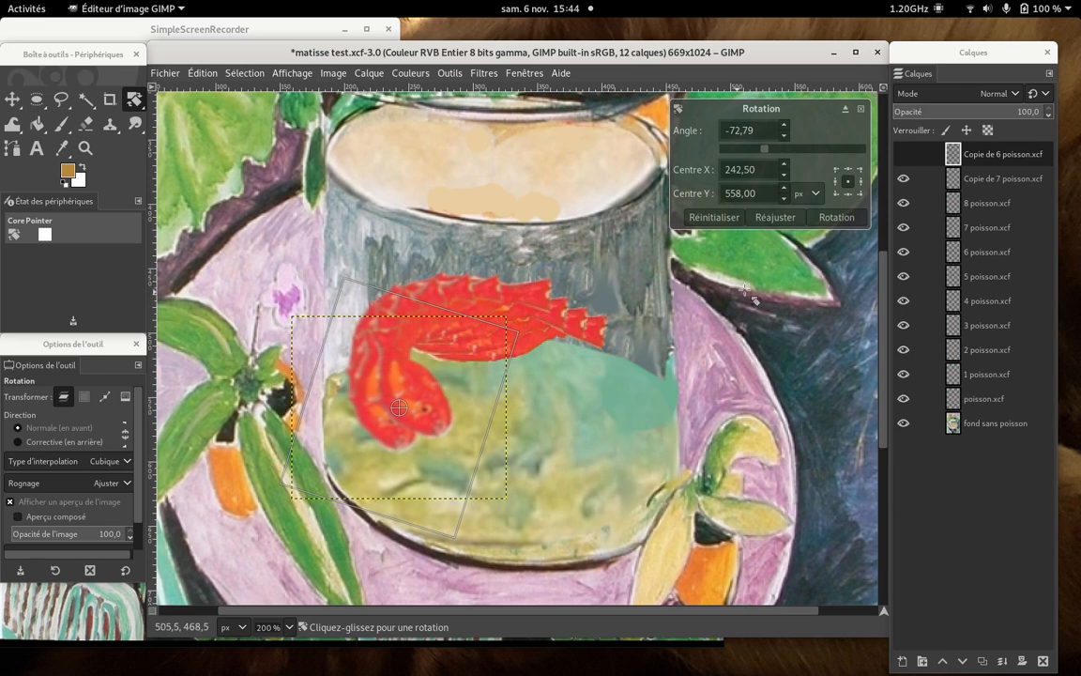
pyautogui.click(831, 217)
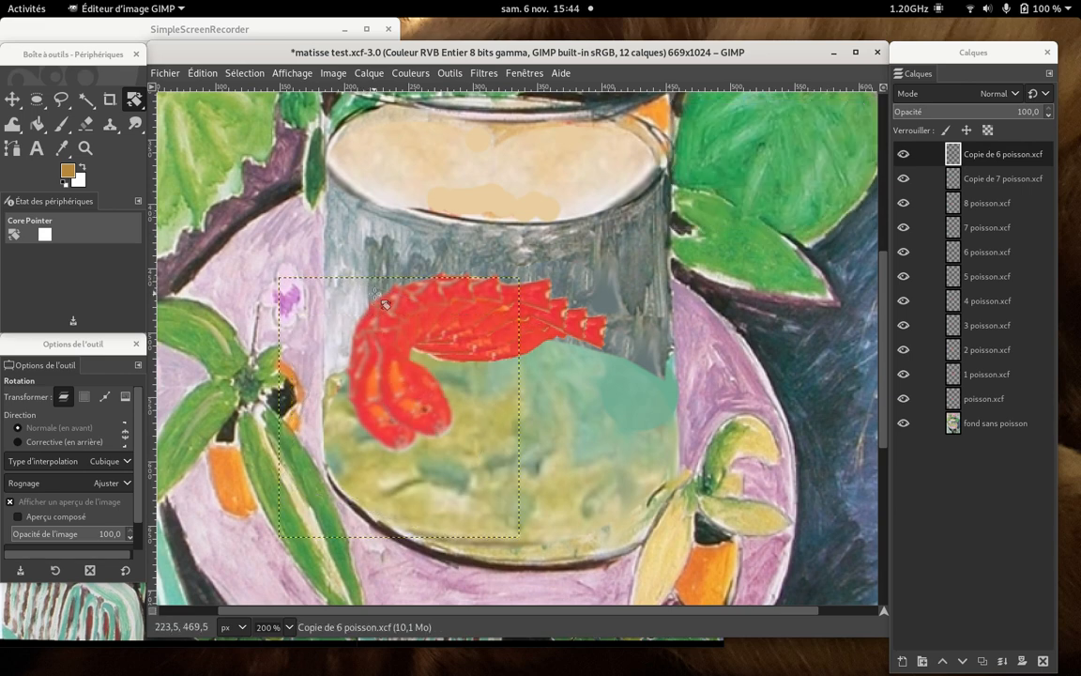
pyautogui.click(16, 101)
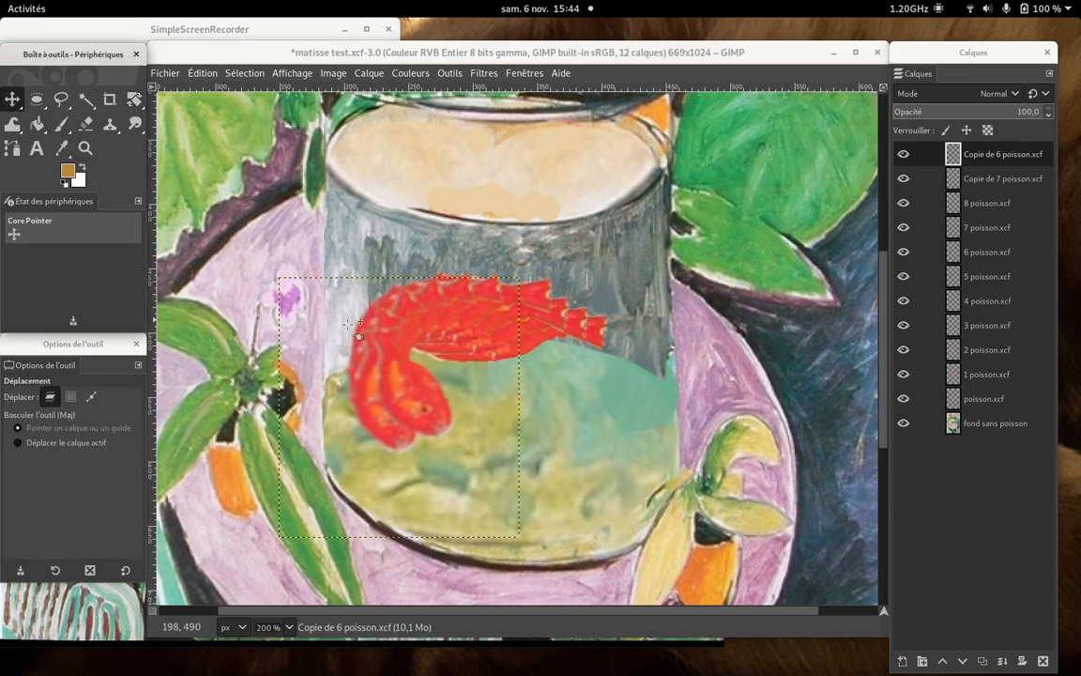
pyautogui.moveTo(403, 377); pyautogui.dragTo(392, 413)
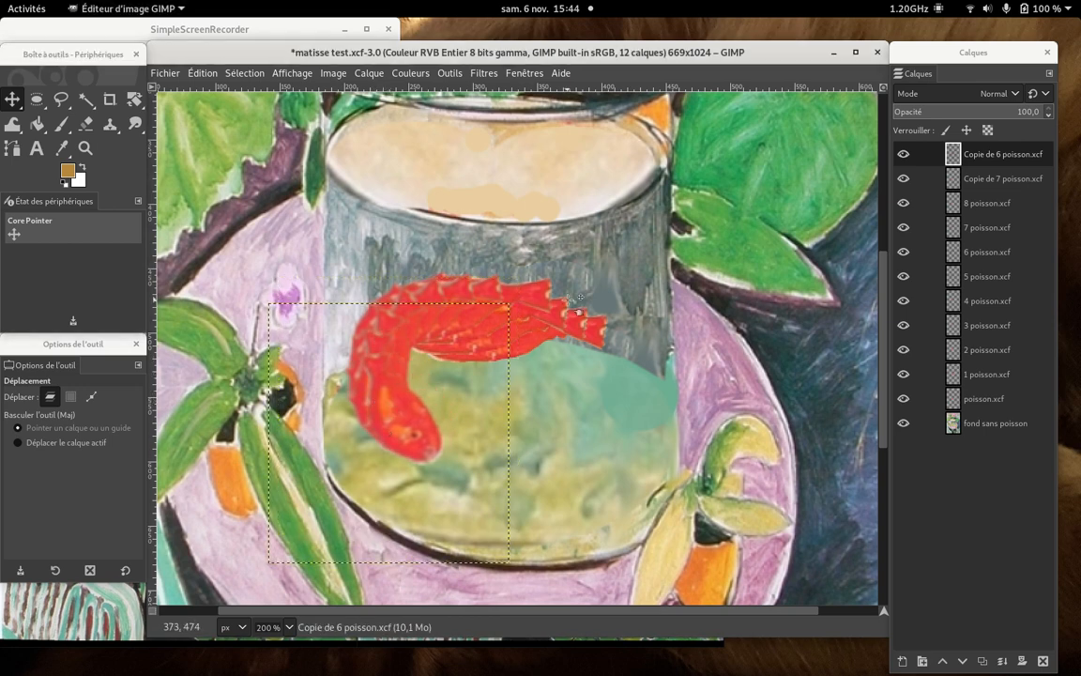
pyautogui.click(176, 26)
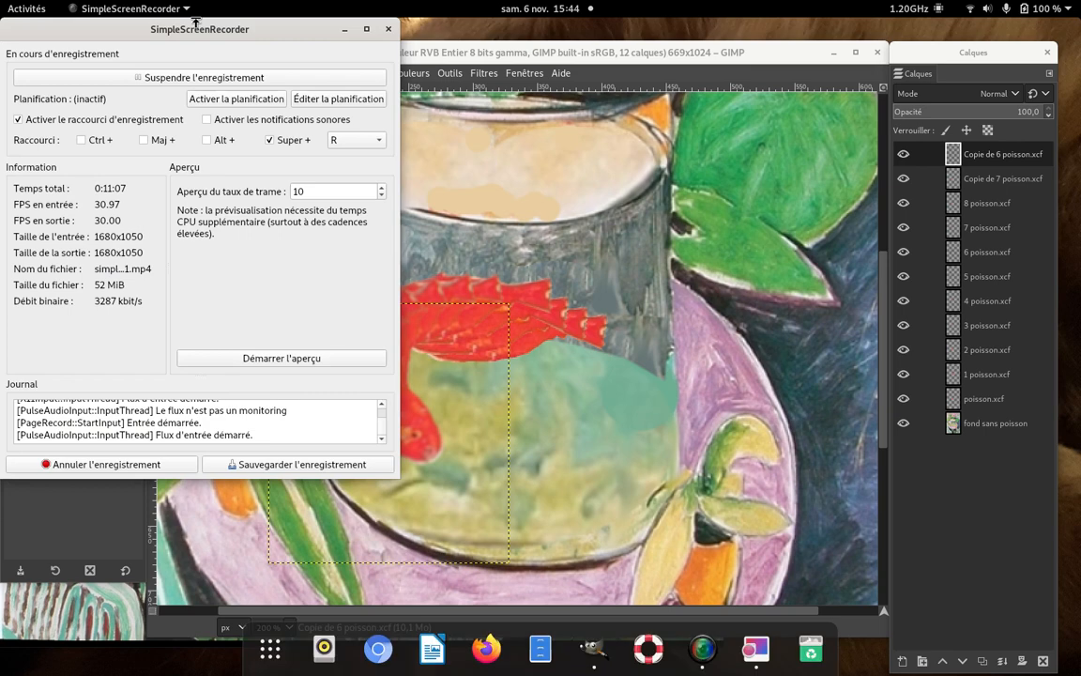
pyautogui.click(196, 78)
pyautogui.click(243, 78)
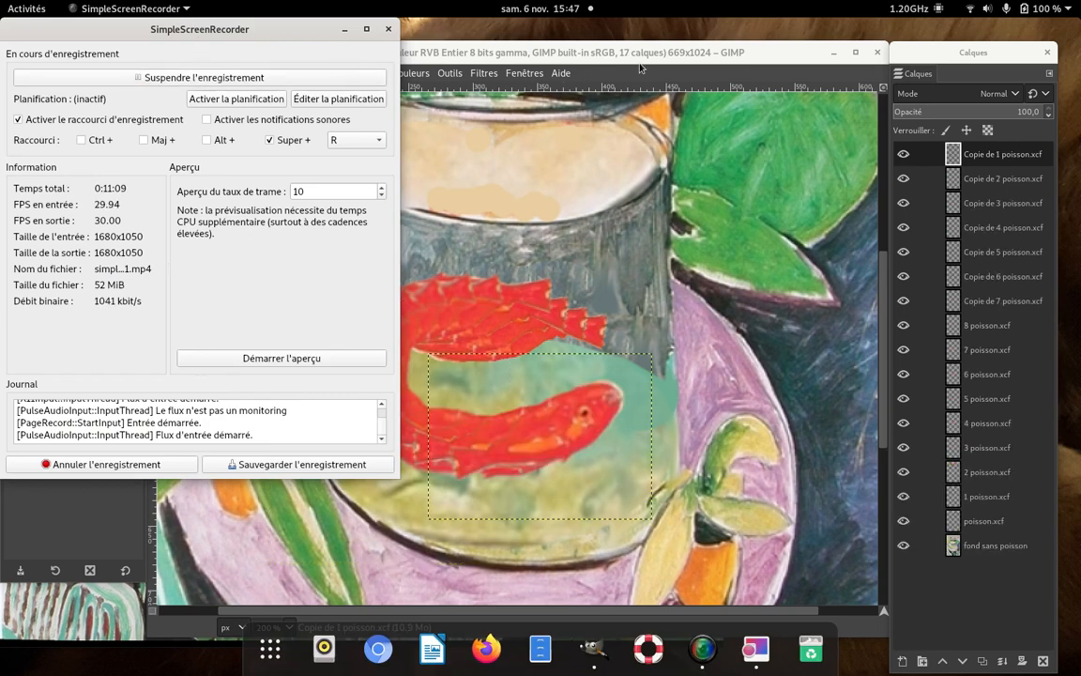
pyautogui.click(606, 66)
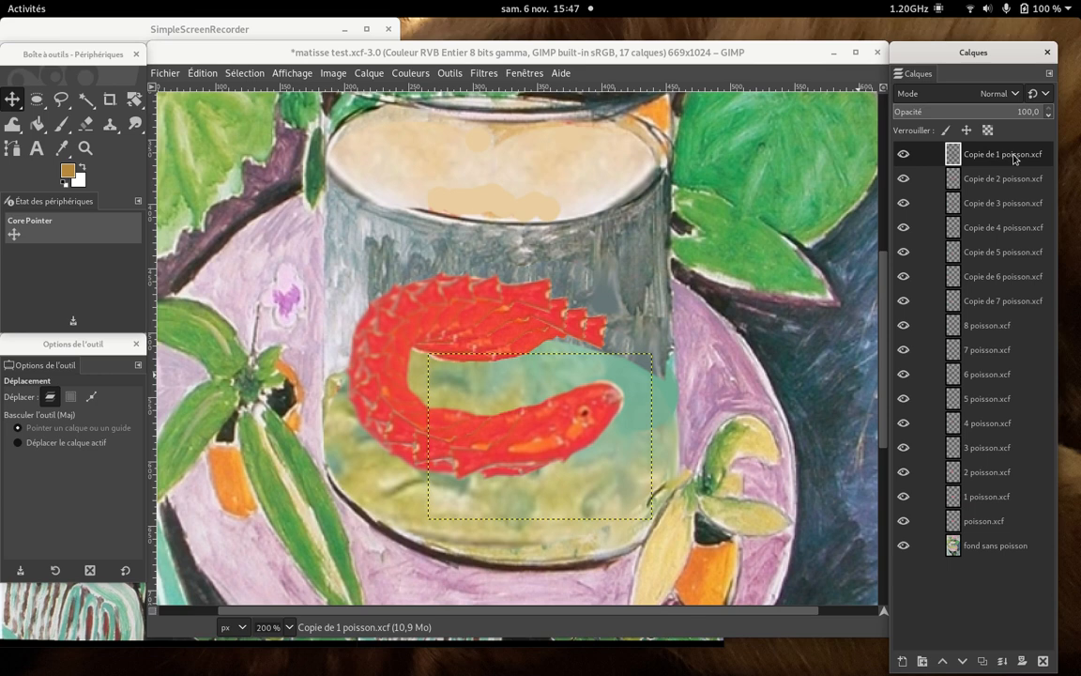
# - Duplicate the Copie de 1 poisson.xcf layer and shift the new fish slightly up and to the right along the curve
pyautogui.rightClick(1013, 160)
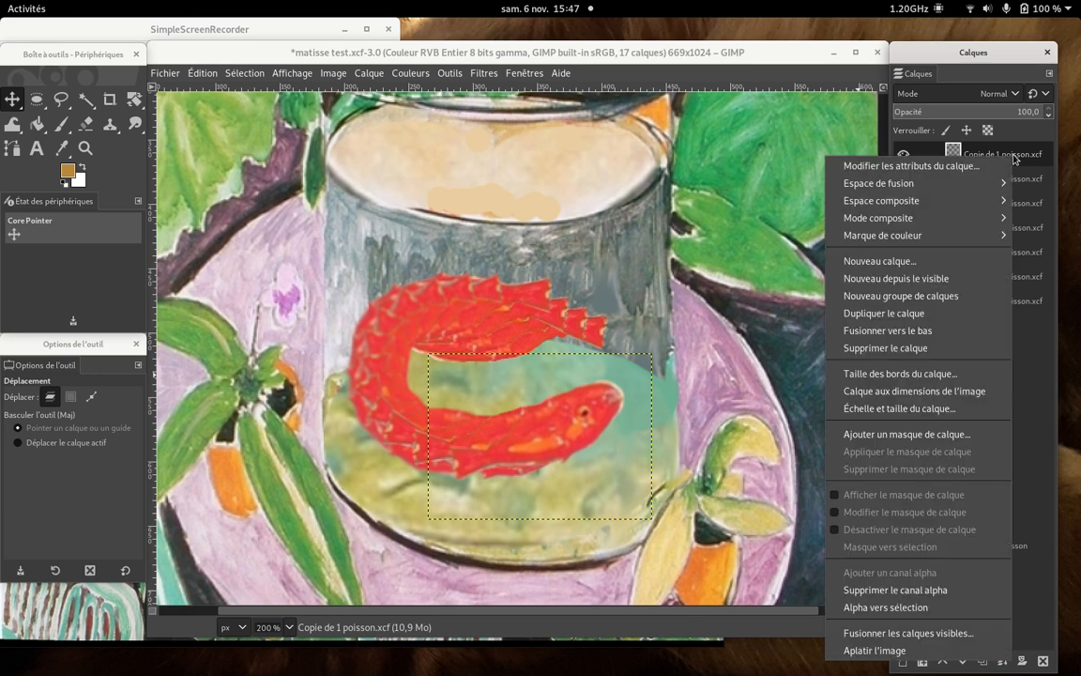
pyautogui.click(952, 317)
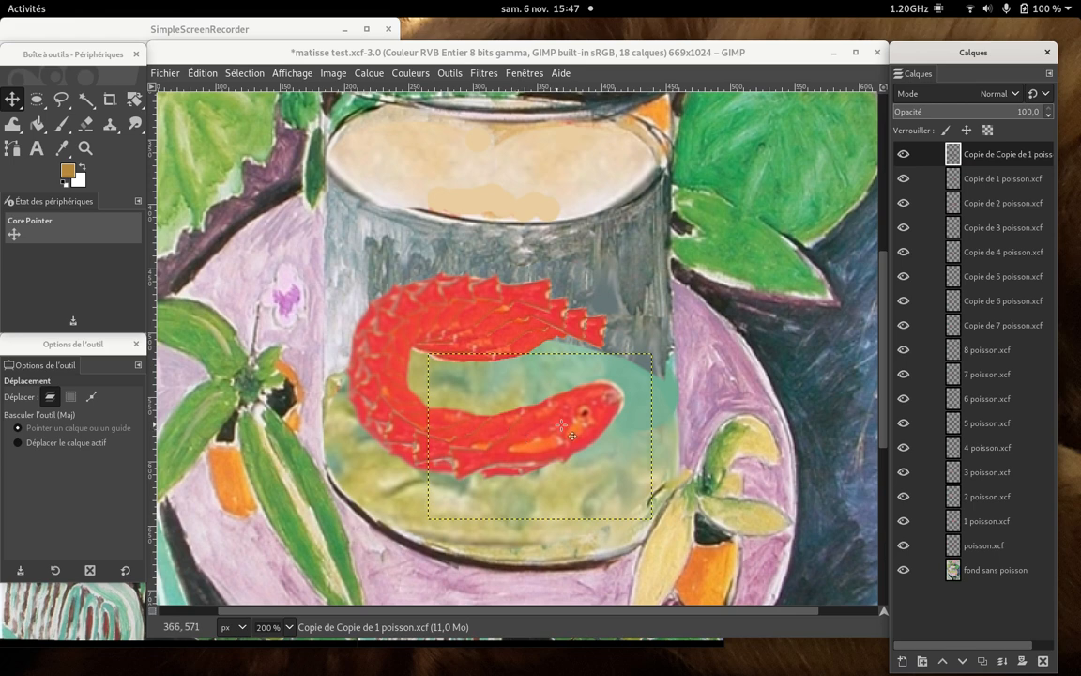
pyautogui.moveTo(564, 426); pyautogui.dragTo(587, 414)
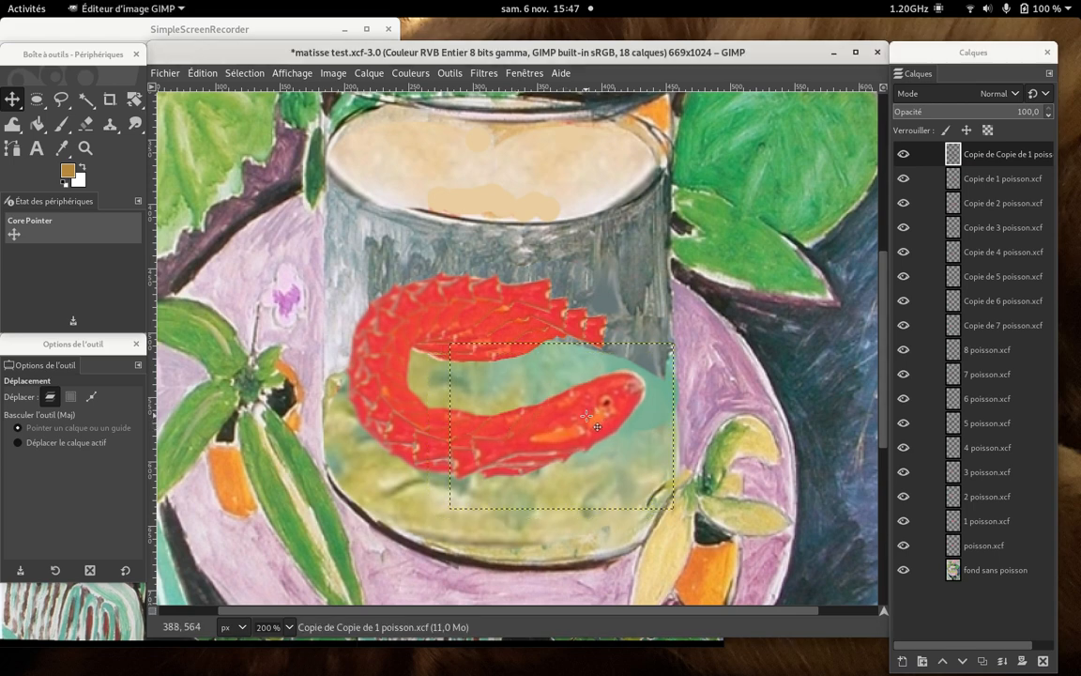
# - Apply a Perspective transformation to the new fish, pulling the layer's lower-left corner inward and its upper-right corner left and slightly up
pyautogui.click(138, 97)
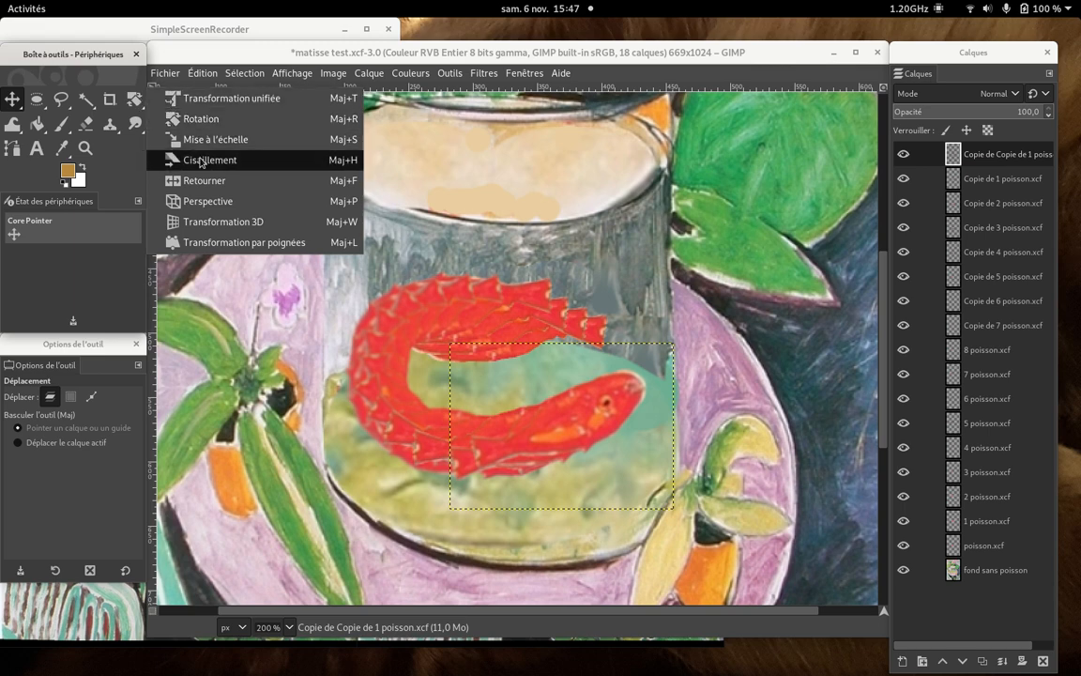
pyautogui.click(188, 200)
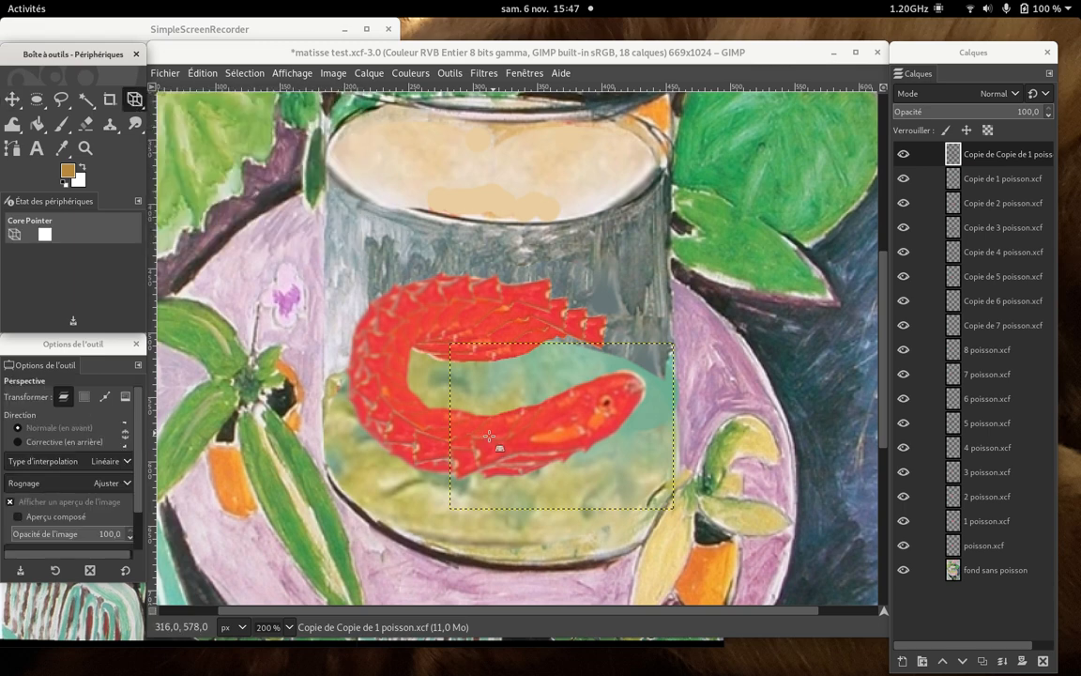
pyautogui.moveTo(486, 436); pyautogui.dragTo(504, 437)
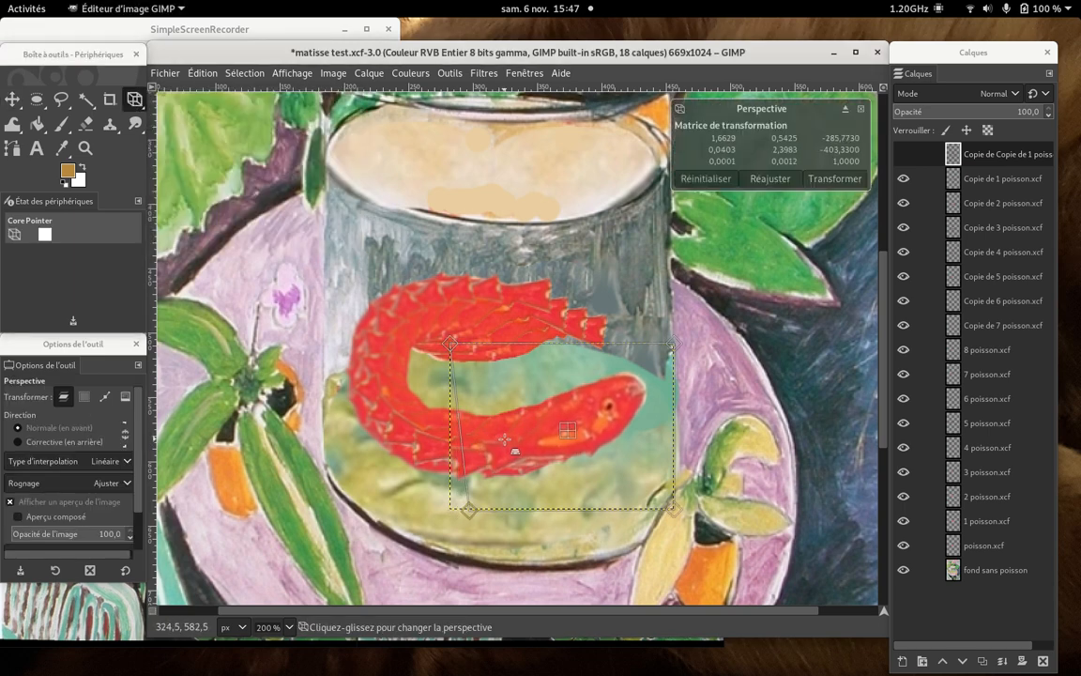
pyautogui.moveTo(675, 345); pyautogui.dragTo(660, 336)
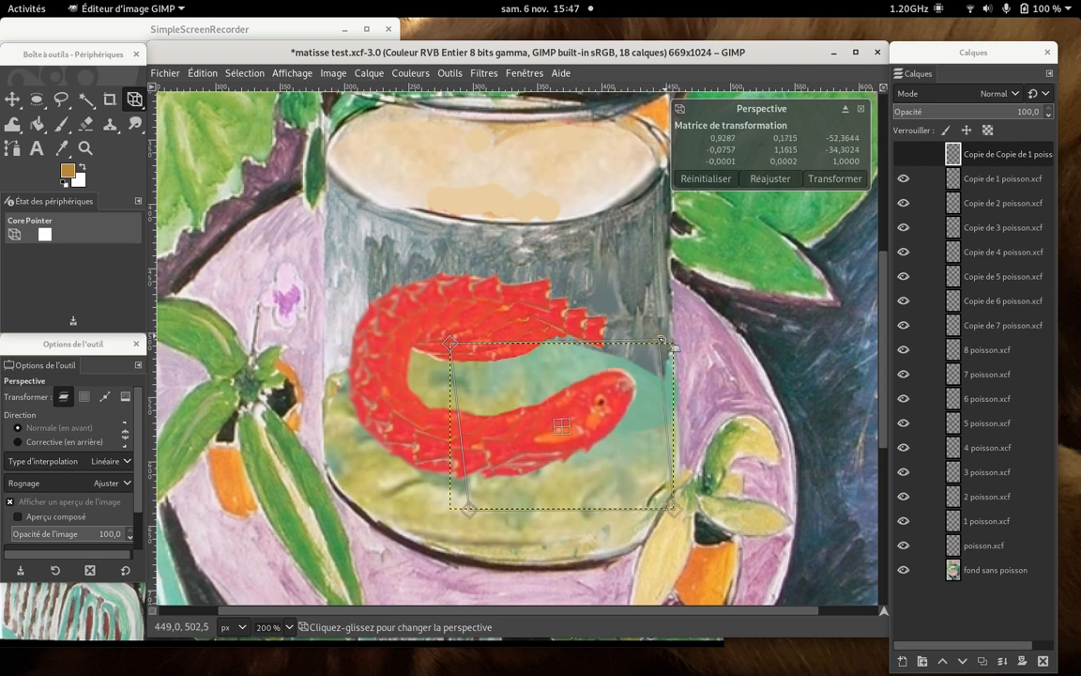
pyautogui.click(842, 176)
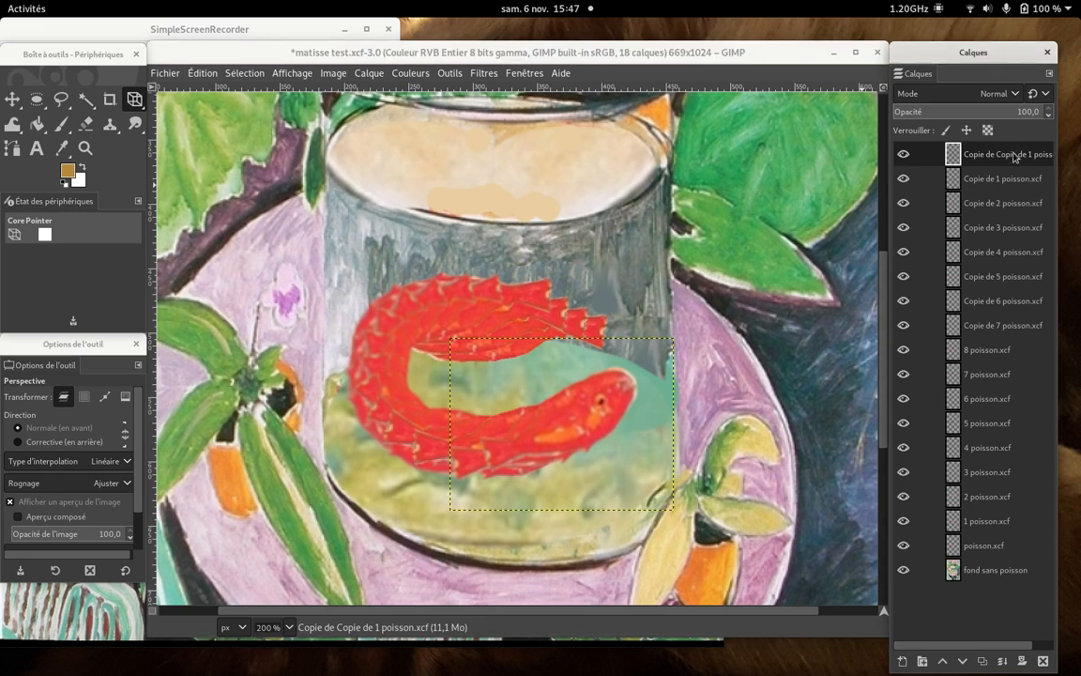
# - Duplicate the topmost fish layer and shift the new copy slightly up and to the right toward the jar's edge
pyautogui.rightClick(1014, 156)
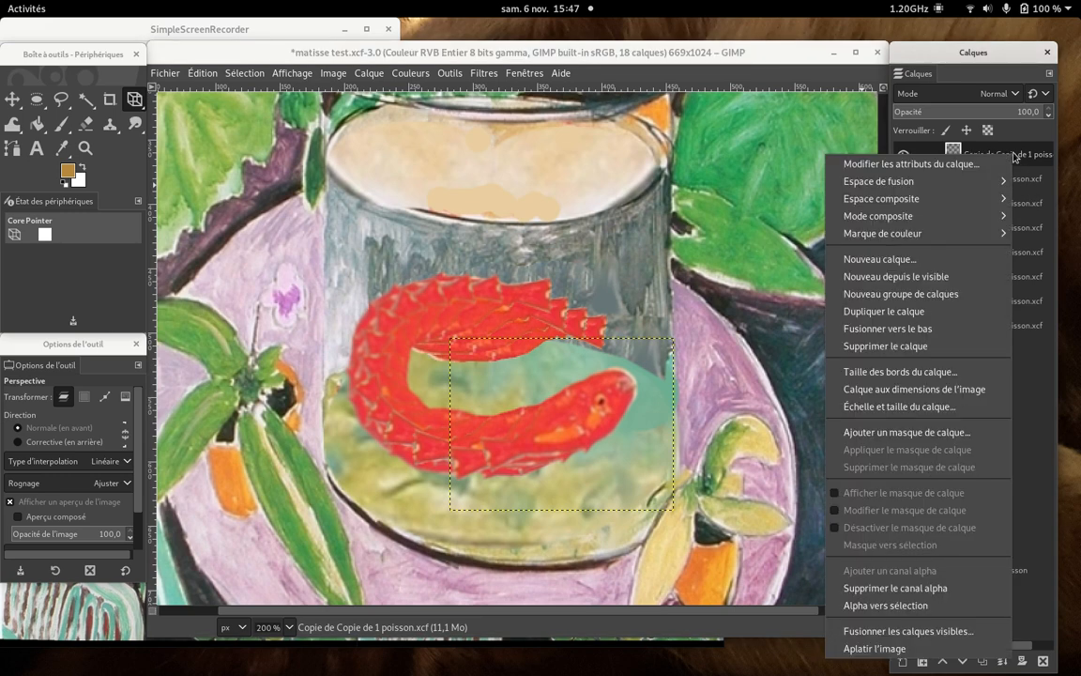
pyautogui.click(946, 312)
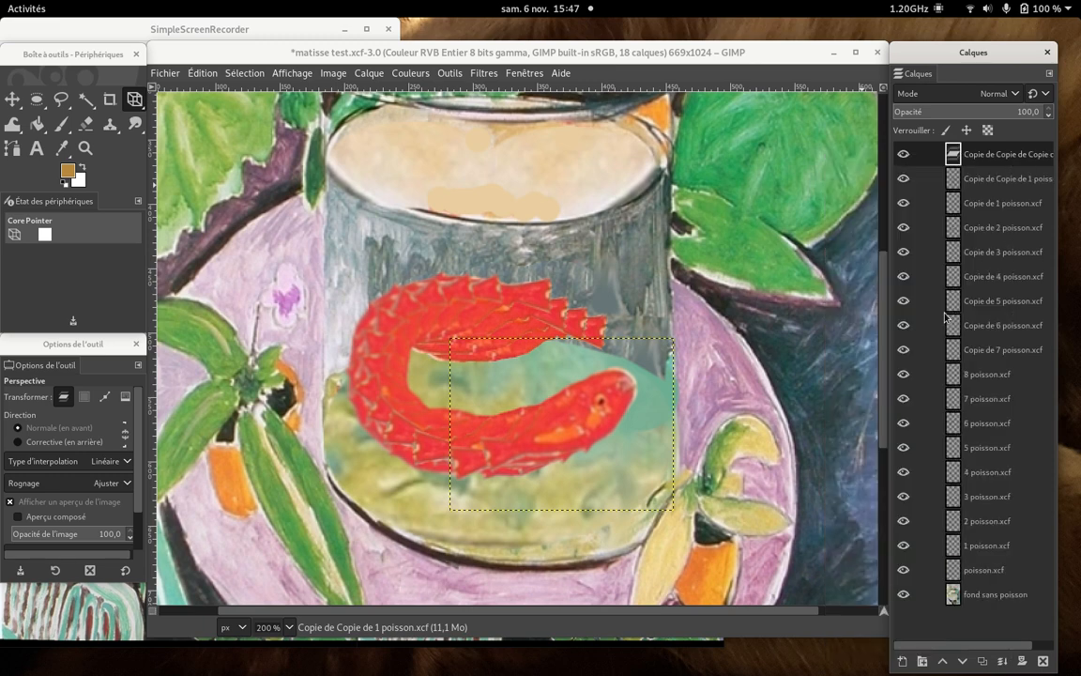
pyautogui.click(134, 111)
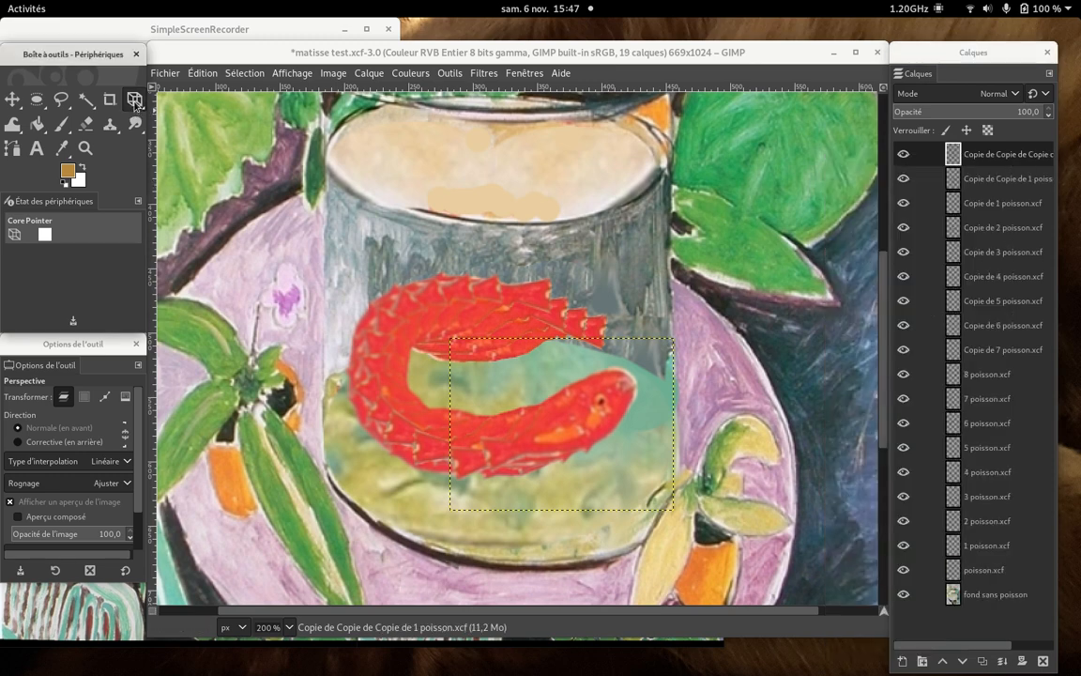
pyautogui.click(591, 424)
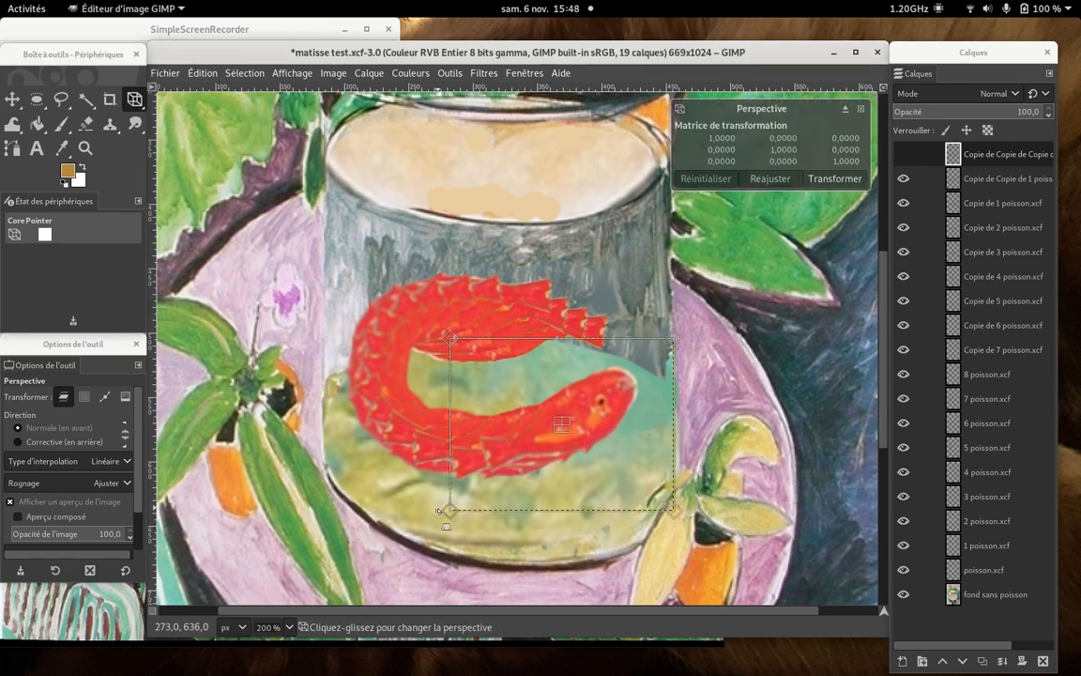
pyautogui.click(12, 98)
pyautogui.moveTo(592, 355); pyautogui.dragTo(622, 376)
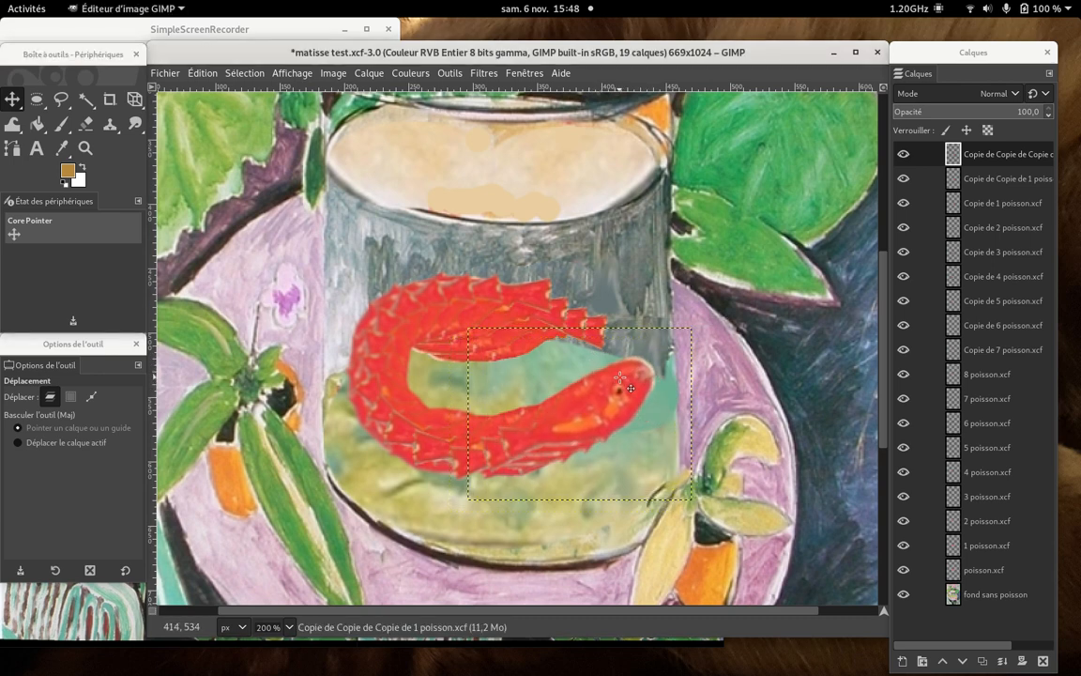
# - Apply a Perspective transformation to the newest fish, moving the lower-left corner right and down and pulling both upper corners slightly inward
pyautogui.click(134, 100)
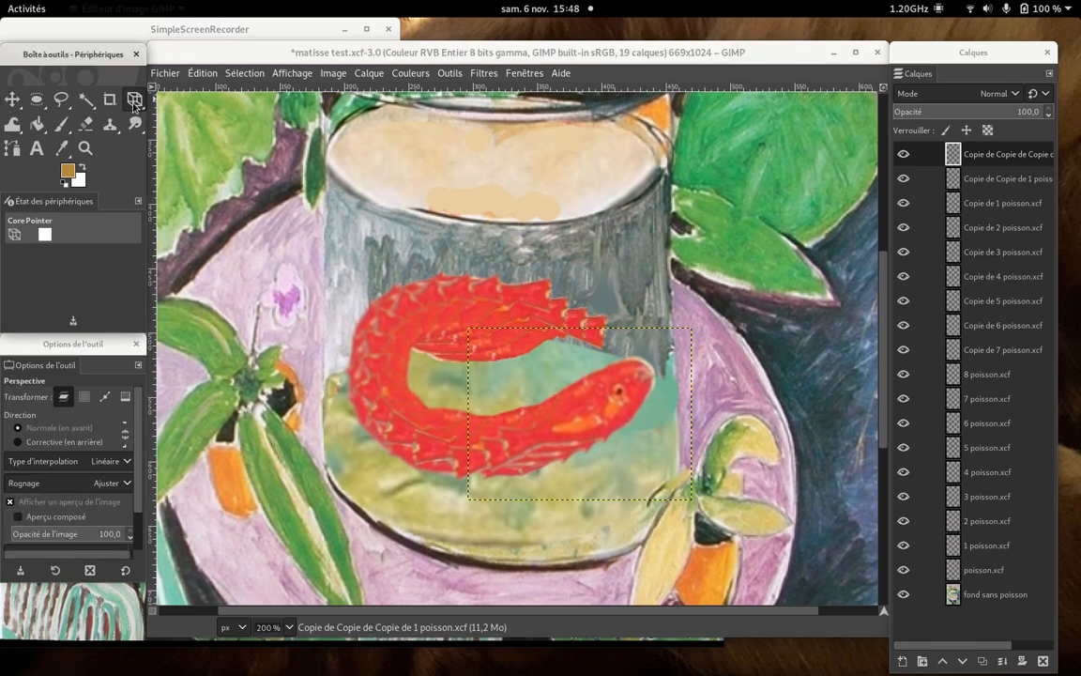
pyautogui.click(486, 425)
pyautogui.moveTo(486, 425); pyautogui.dragTo(498, 432)
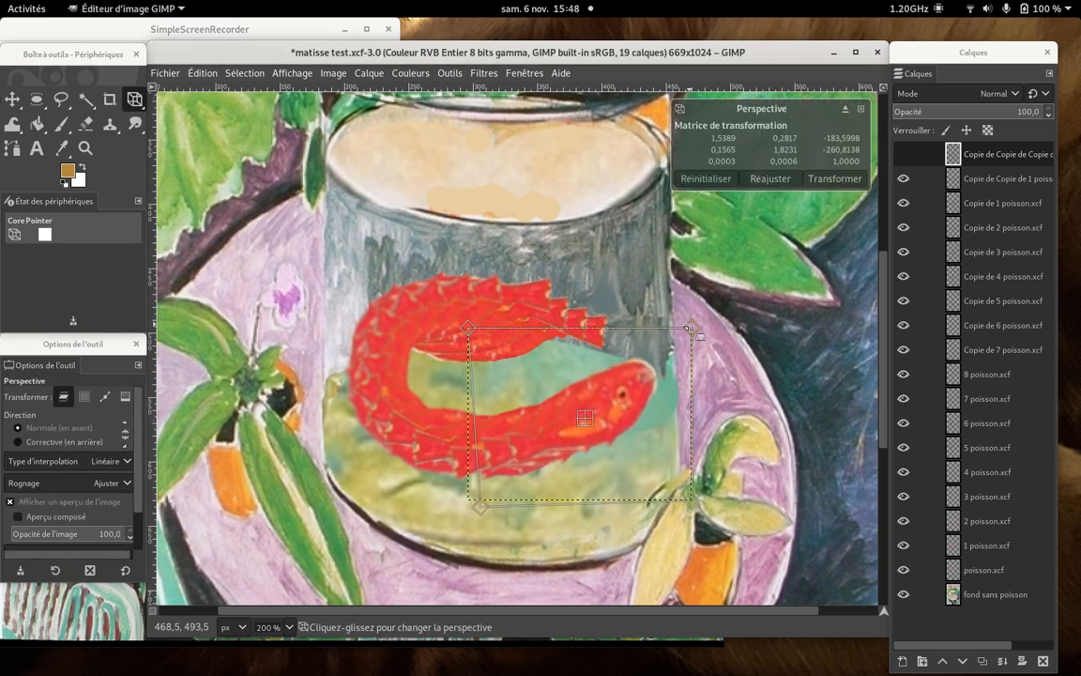
pyautogui.moveTo(686, 329); pyautogui.dragTo(670, 329)
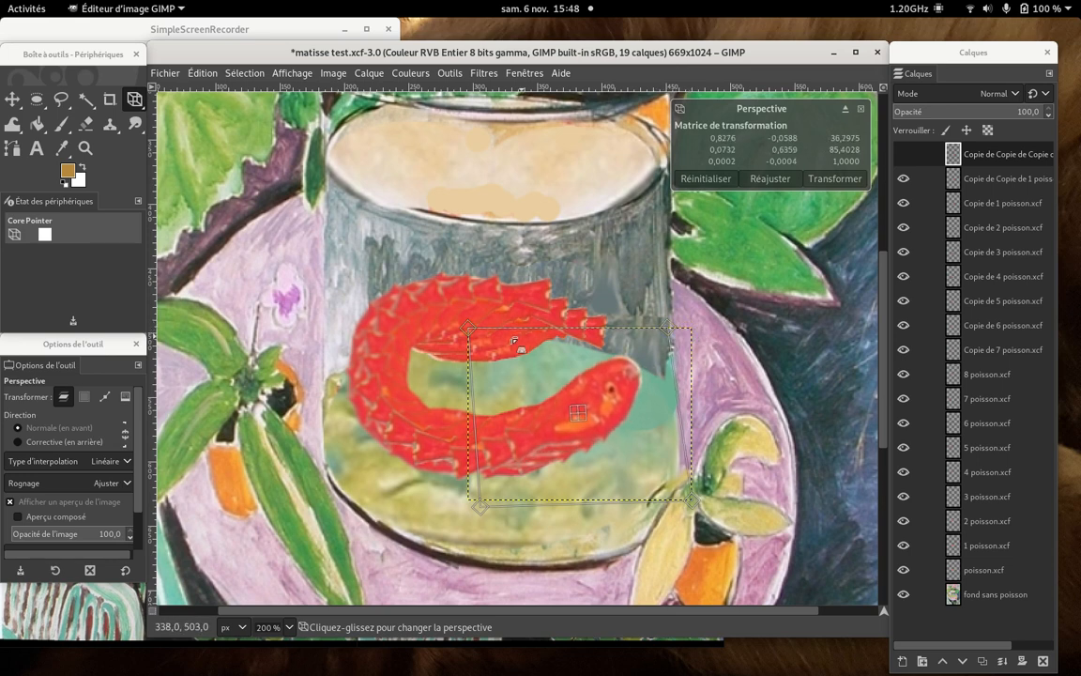
pyautogui.moveTo(462, 330)
pyautogui.mouseDown()
pyautogui.moveTo(478, 345)
pyautogui.moveTo(472, 333)
pyautogui.mouseUp()
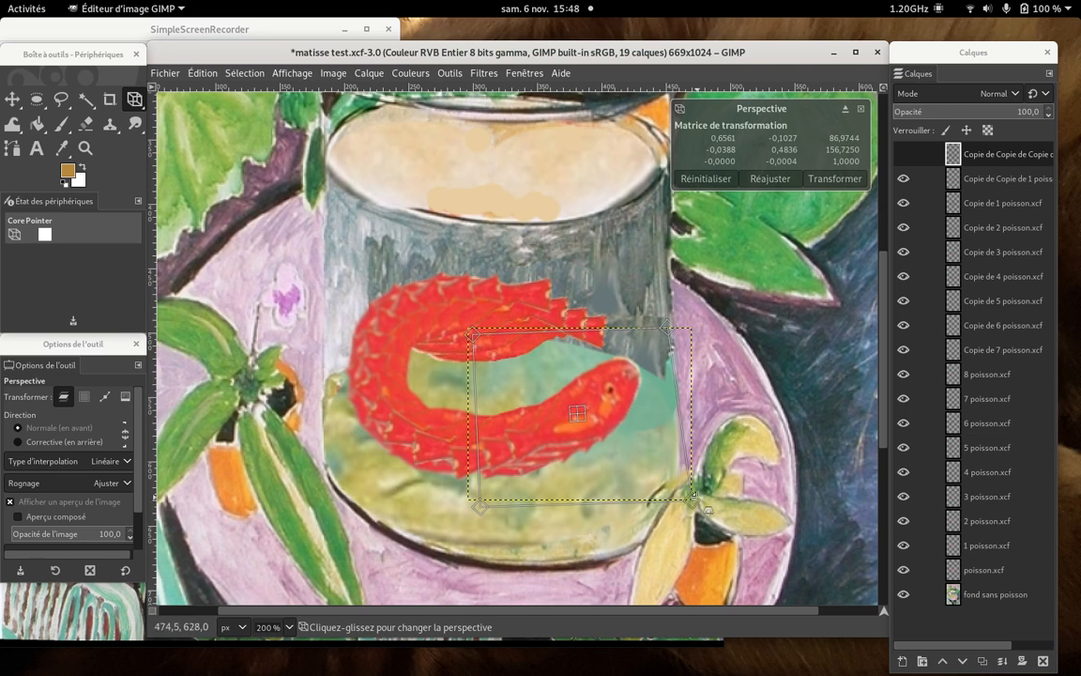
pyautogui.click(833, 178)
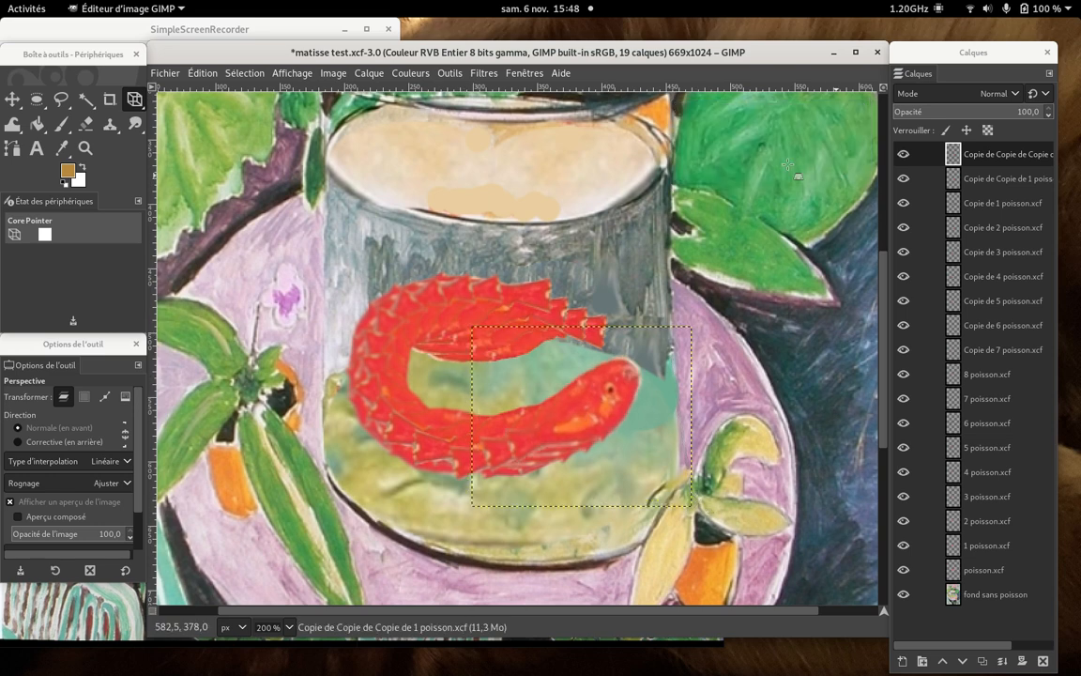
# - Rotate the newest fish layer by -3.36° about its centre with the Rotation tool
pyautogui.click(127, 106)
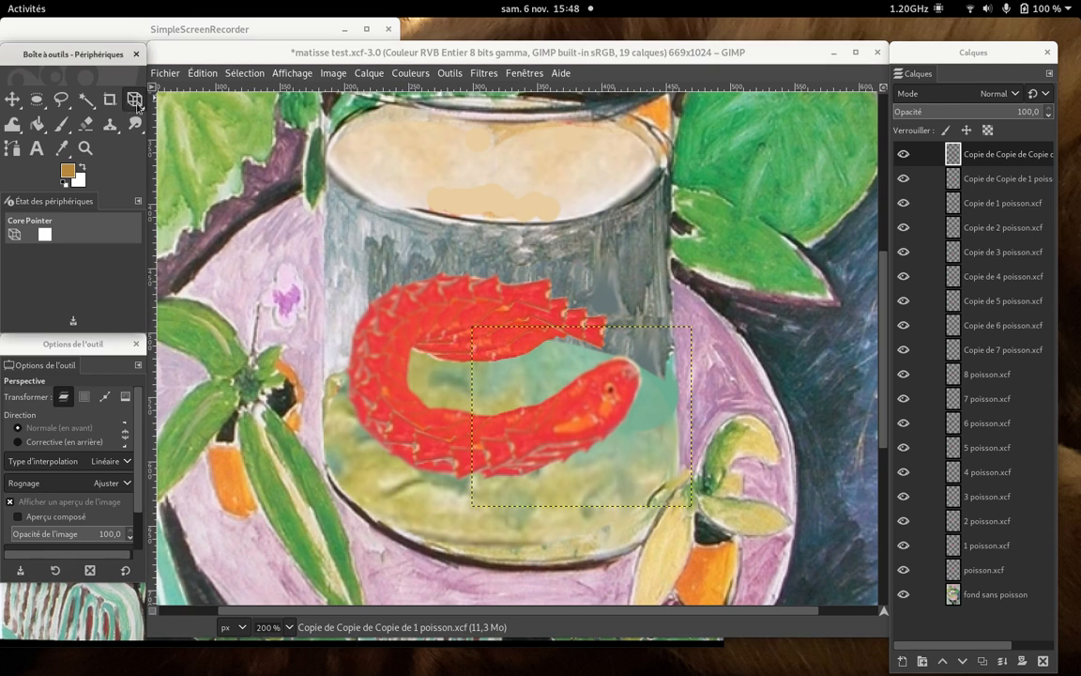
pyautogui.click(136, 105)
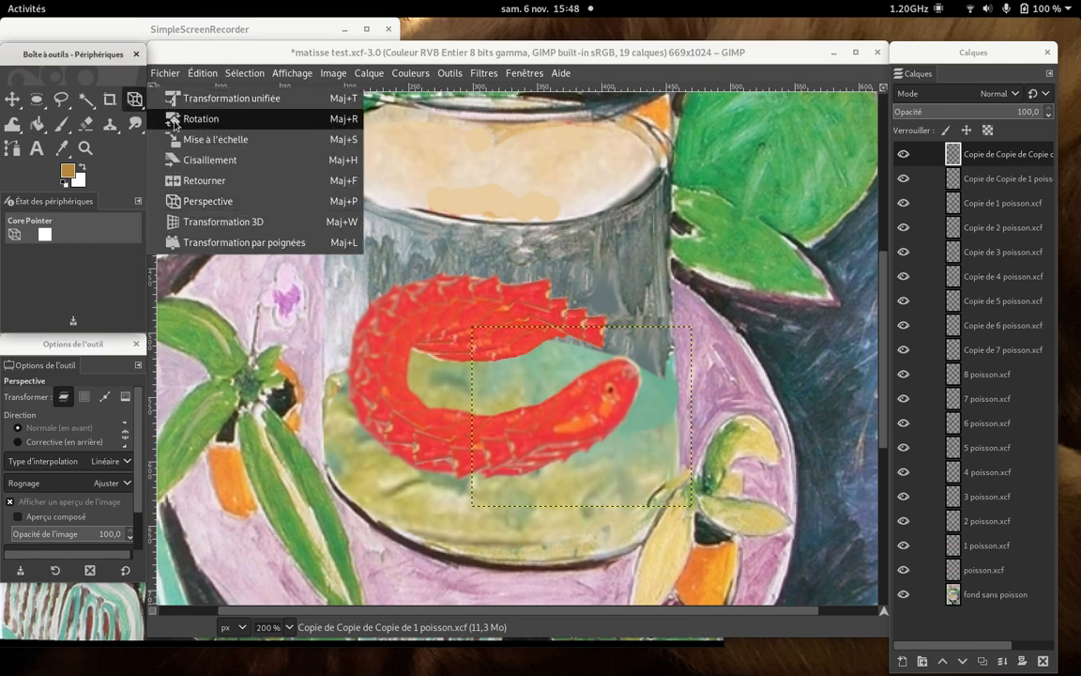
pyautogui.click(174, 120)
pyautogui.click(500, 430)
pyautogui.moveTo(510, 440); pyautogui.dragTo(460, 460)
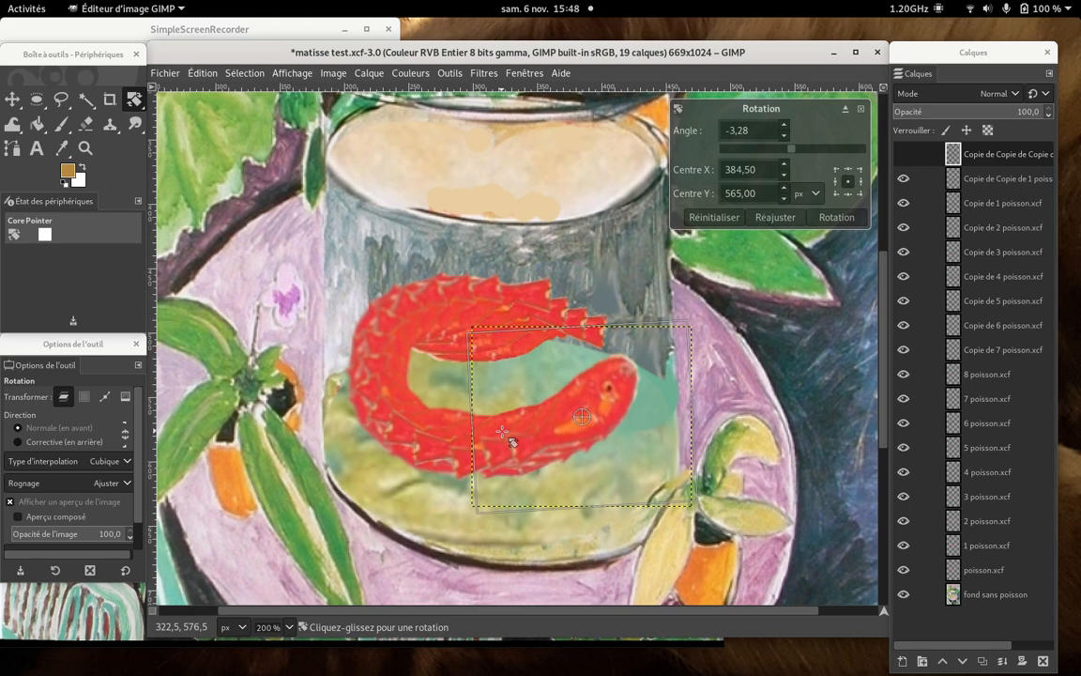
pyautogui.click(836, 217)
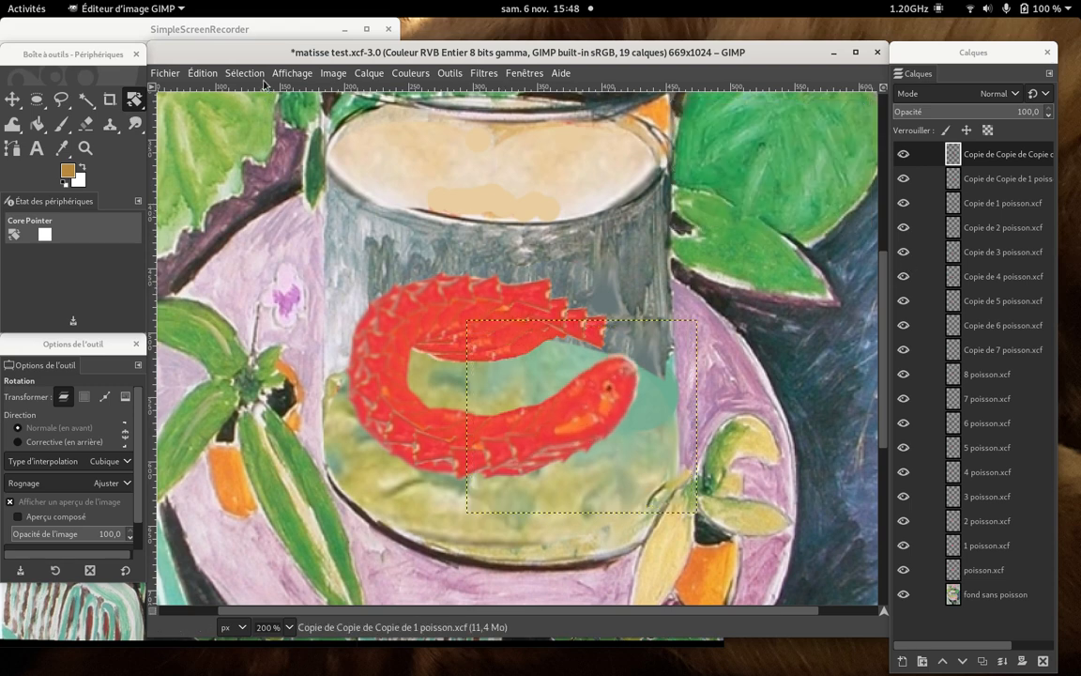
pyautogui.click(262, 35)
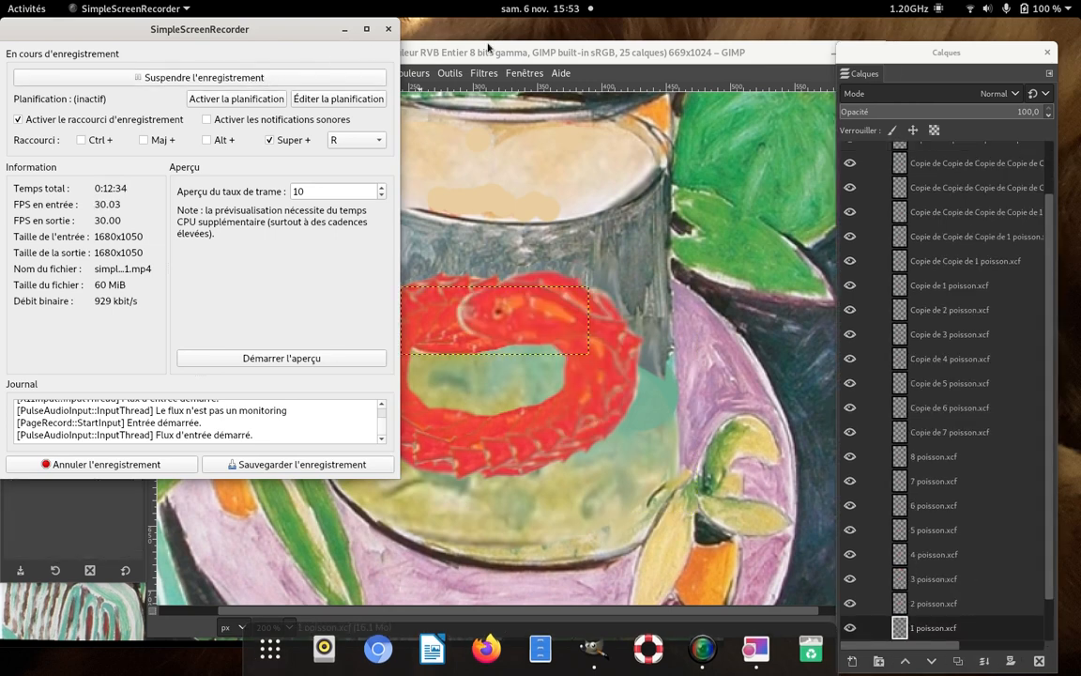
pyautogui.click(488, 47)
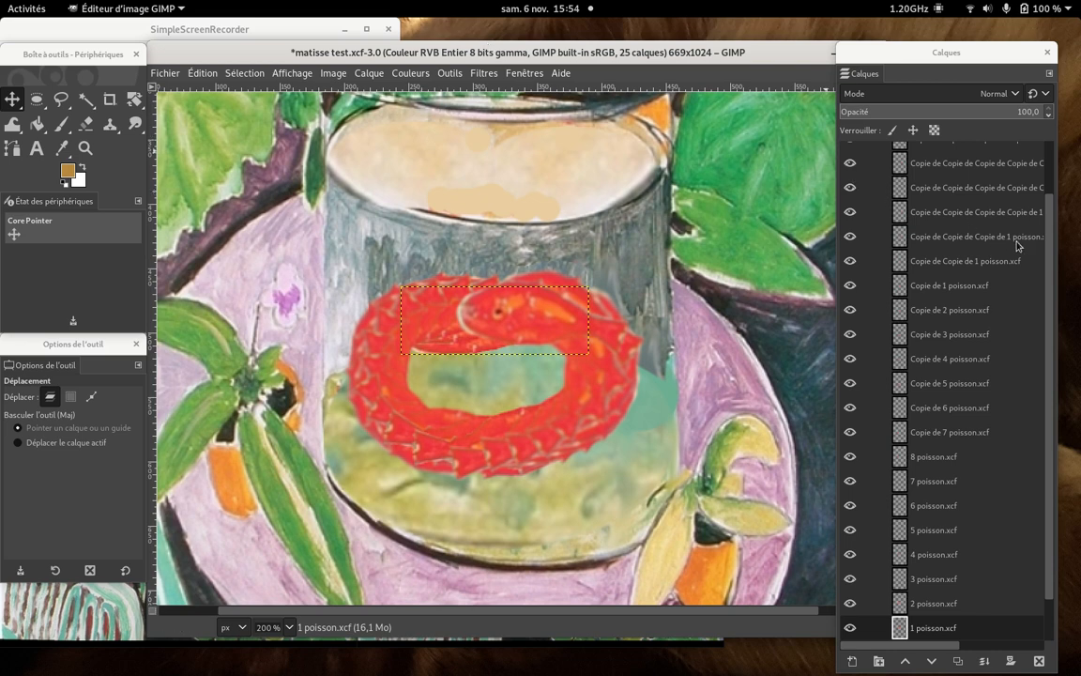
# - Hide the fish layers one by one from the topmost copy down through Copie de 3 poisson.xcf
pyautogui.moveTo(1052, 263); pyautogui.dragTo(1055, 197)
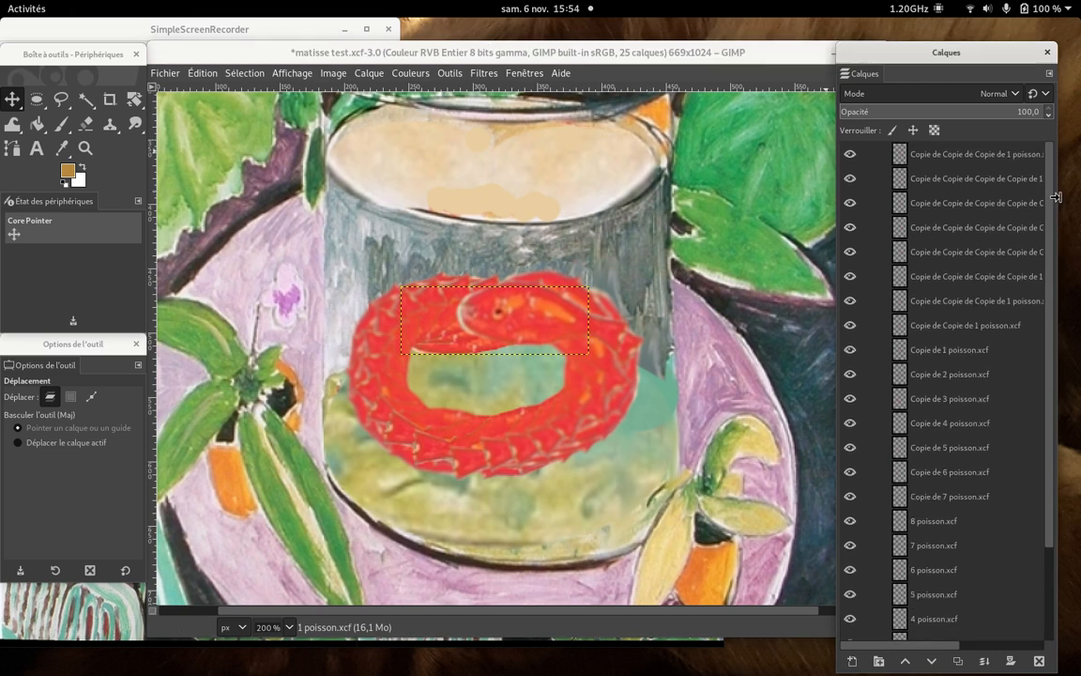
pyautogui.click(850, 156)
pyautogui.click(851, 179)
pyautogui.click(850, 205)
pyautogui.click(850, 204)
pyautogui.click(850, 204)
pyautogui.click(850, 205)
pyautogui.click(850, 205)
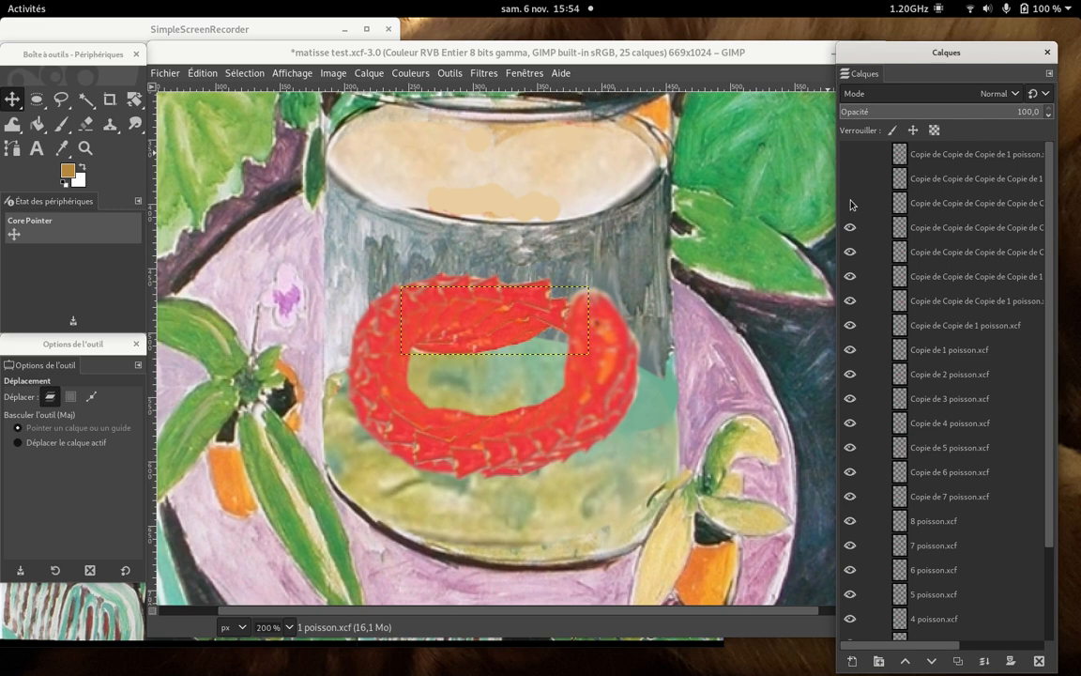
pyautogui.click(850, 228)
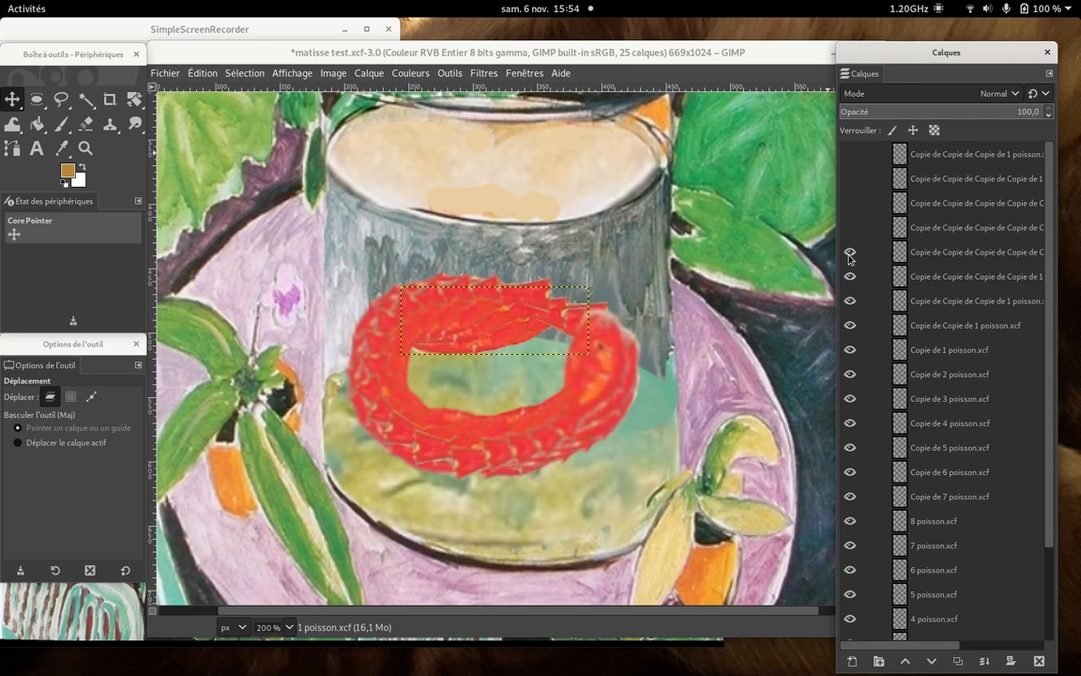
pyautogui.click(850, 252)
pyautogui.click(850, 278)
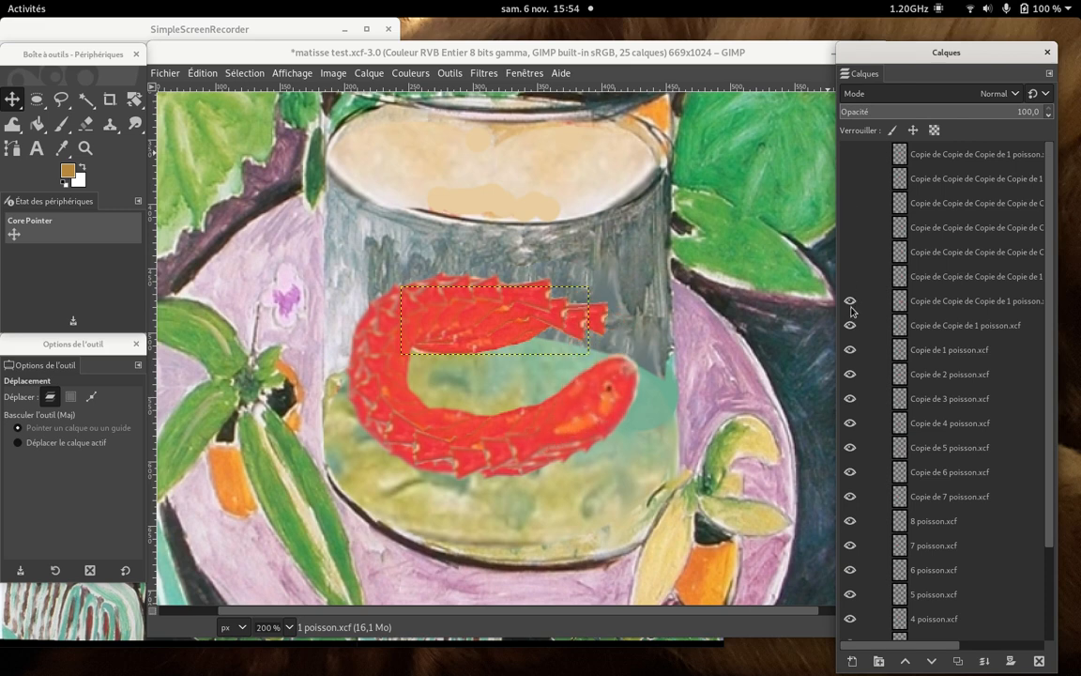
pyautogui.click(851, 301)
pyautogui.click(850, 325)
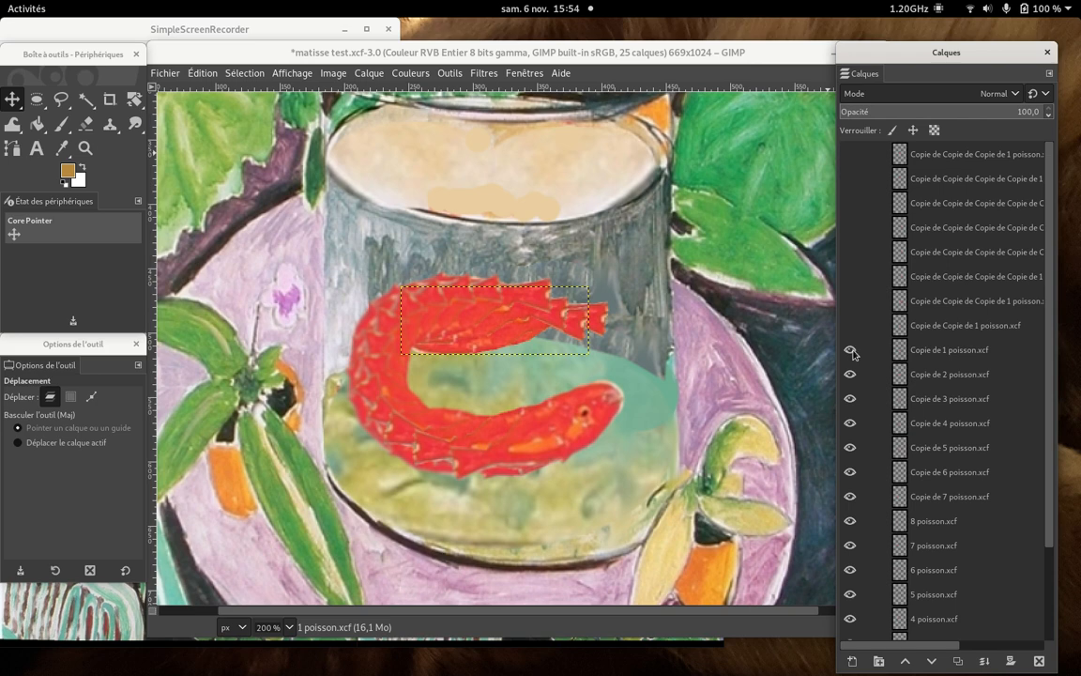
pyautogui.click(850, 350)
pyautogui.click(851, 376)
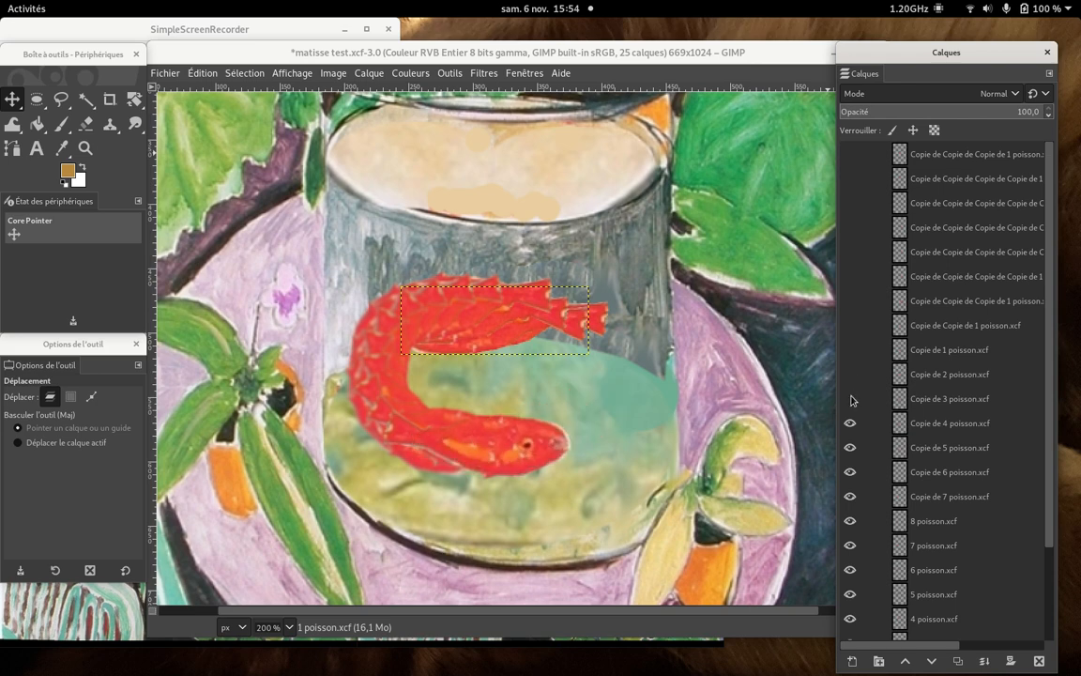
pyautogui.click(134, 35)
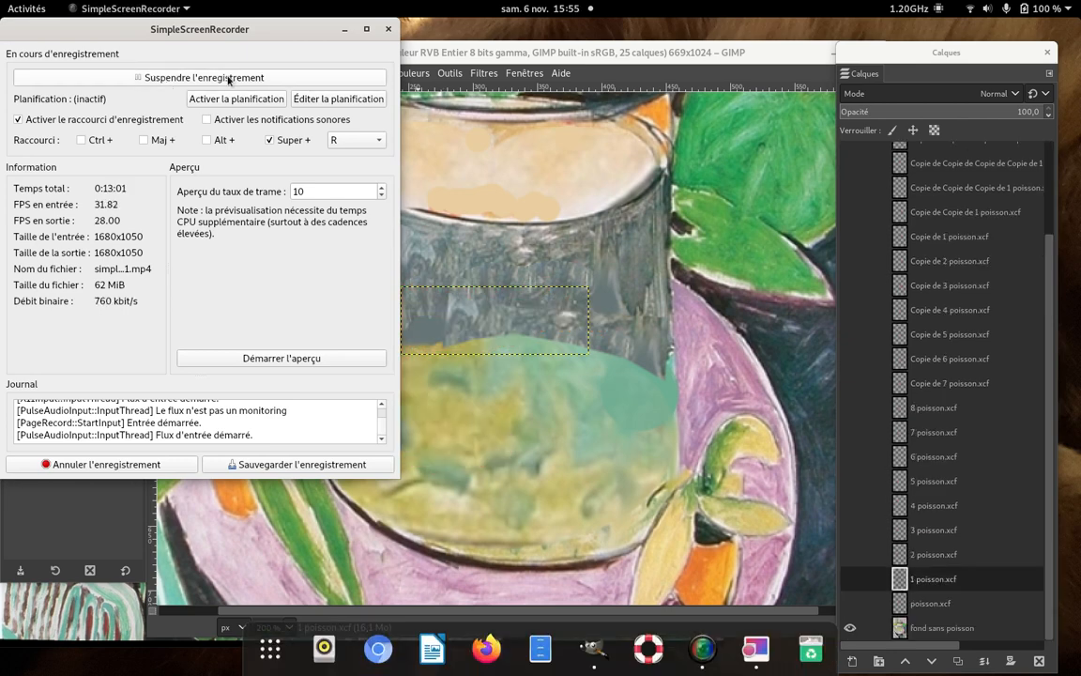
pyautogui.click(622, 459)
# - Show poisson.xcf and the topmost fish copy, and move that copy slightly left and down behind the first fish
pyautogui.click(850, 603)
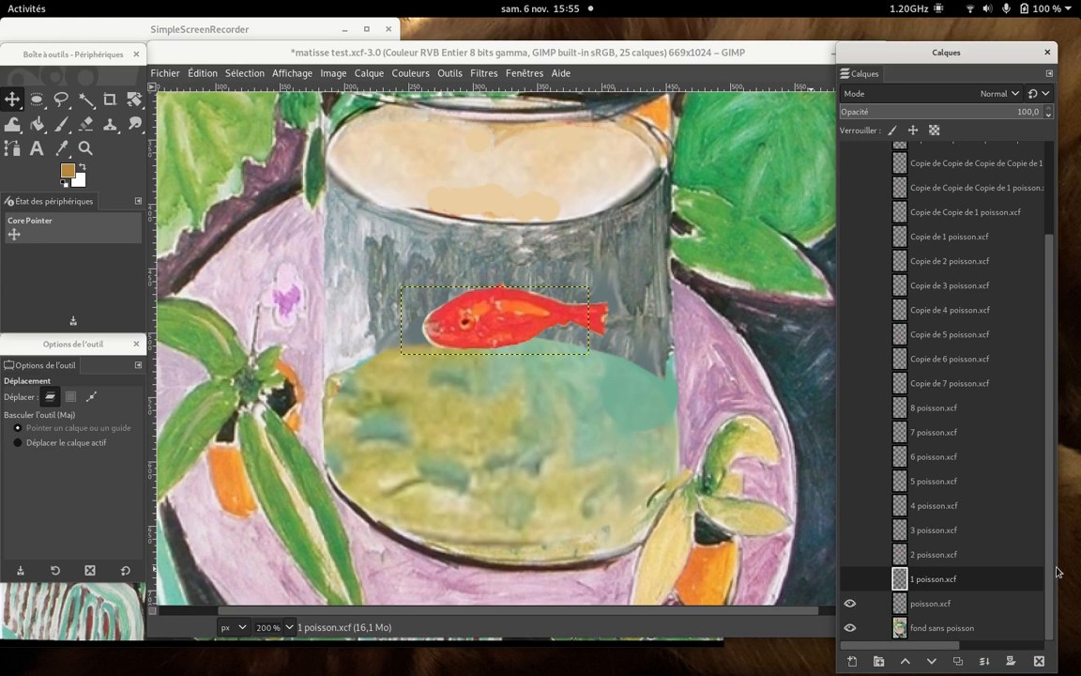
pyautogui.moveTo(1050, 573); pyautogui.dragTo(1053, 382)
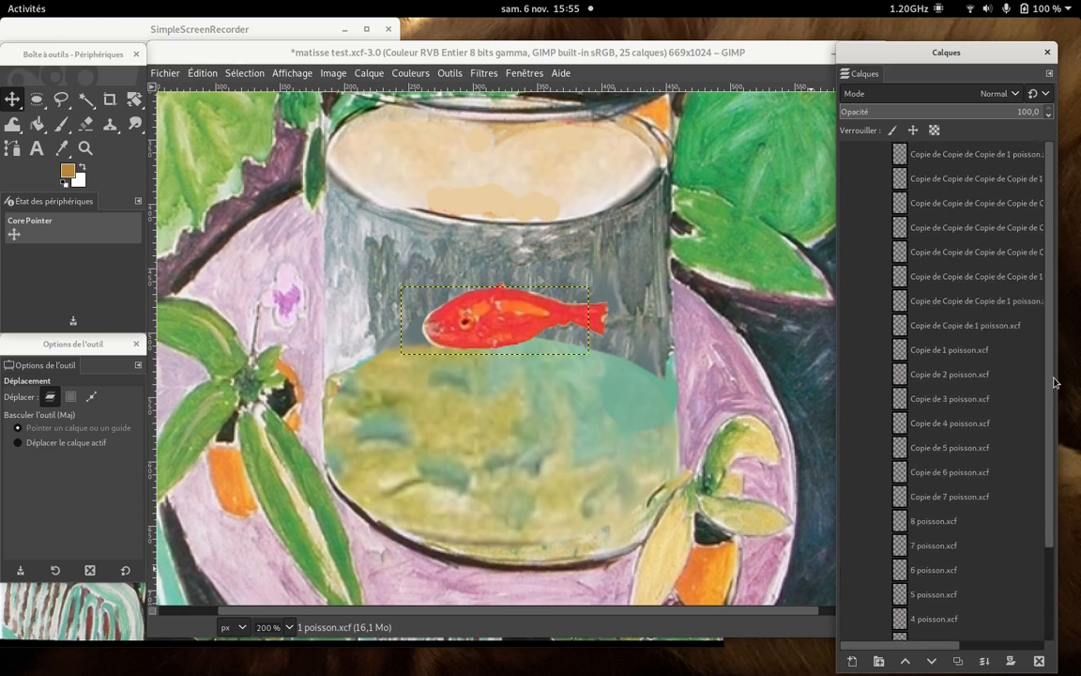
pyautogui.click(849, 155)
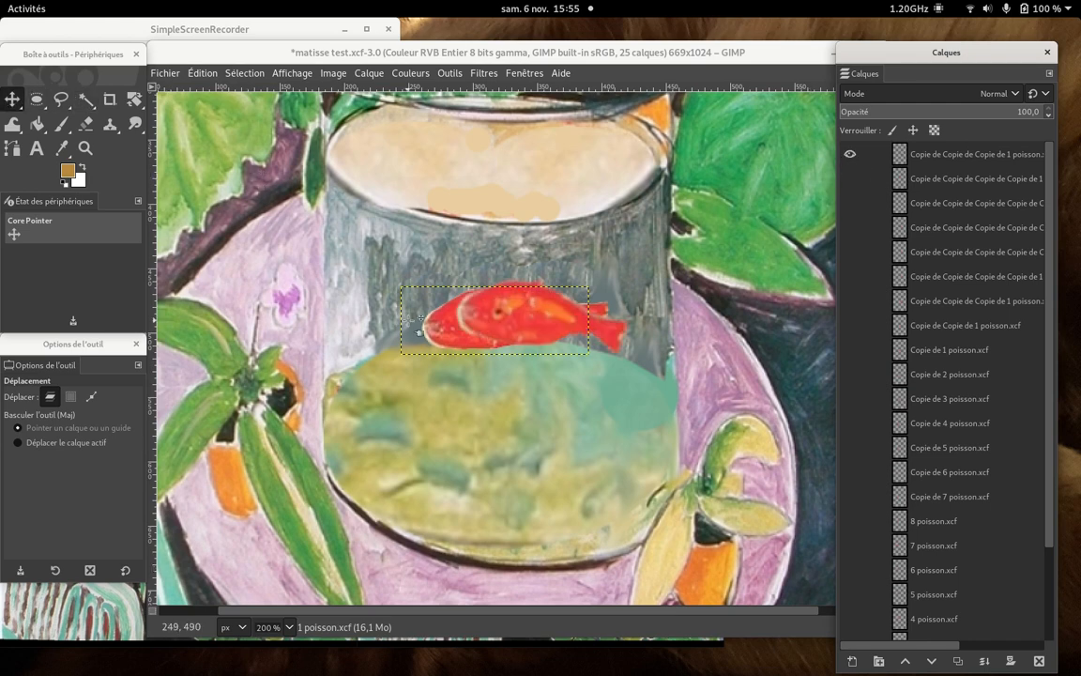
pyautogui.moveTo(517, 319); pyautogui.dragTo(500, 325)
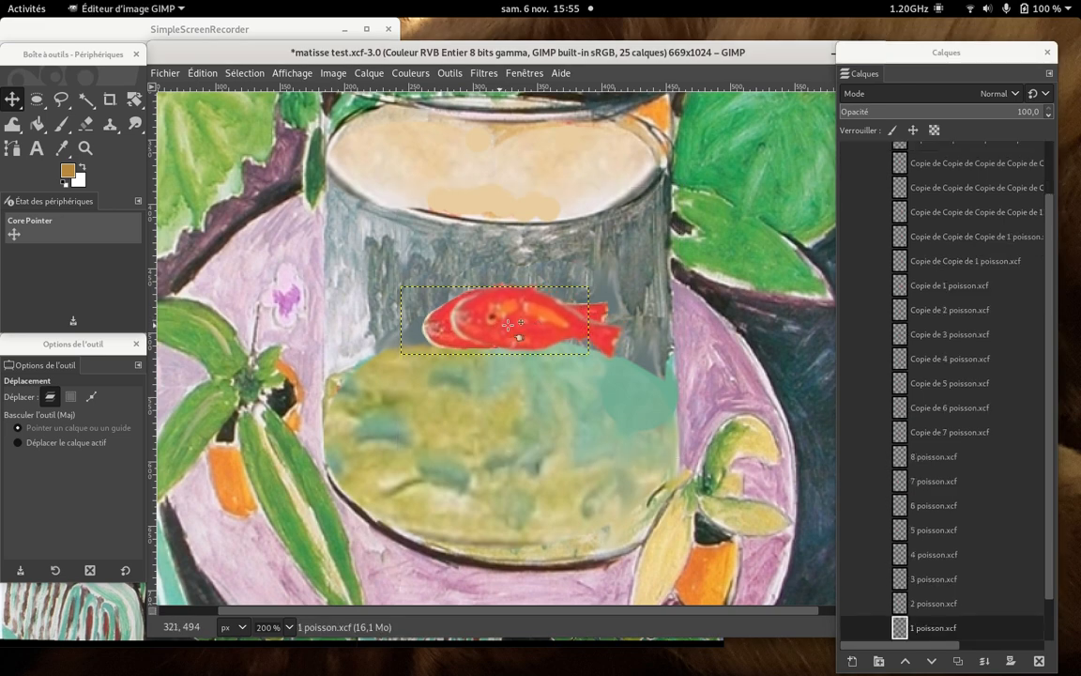
# - Show 1 poisson.xcf and the second fish copy from the top, and shift that second copy slightly left and down along the curve
pyautogui.moveTo(1049, 508); pyautogui.dragTo(1049, 594)
pyautogui.click(849, 581)
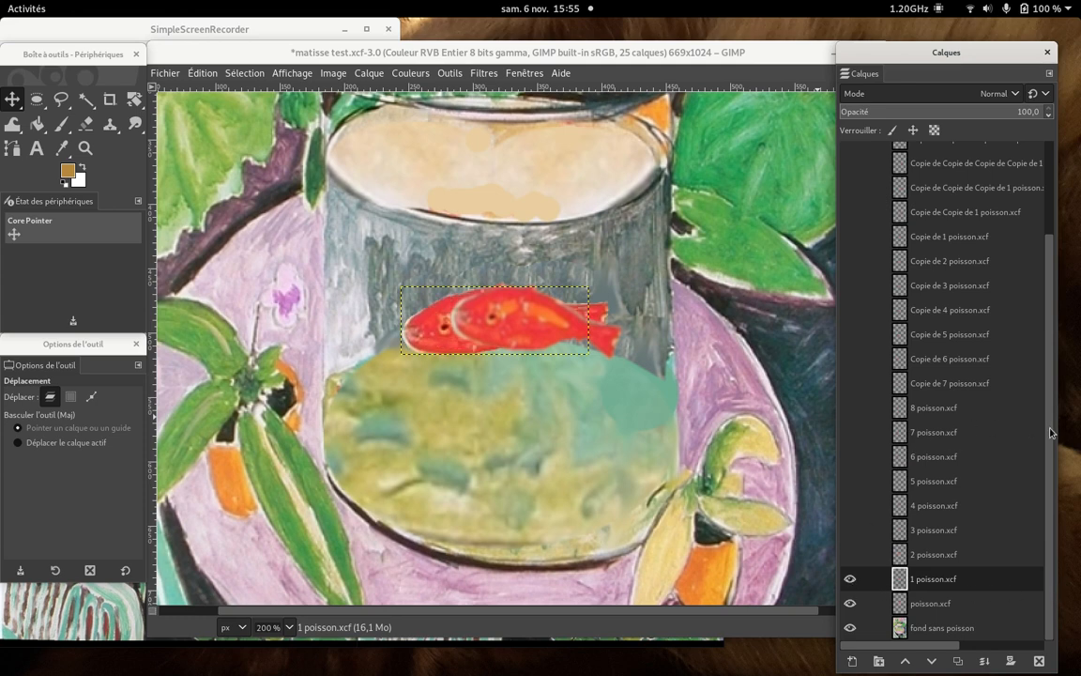
pyautogui.moveTo(1051, 433); pyautogui.dragTo(1050, 290)
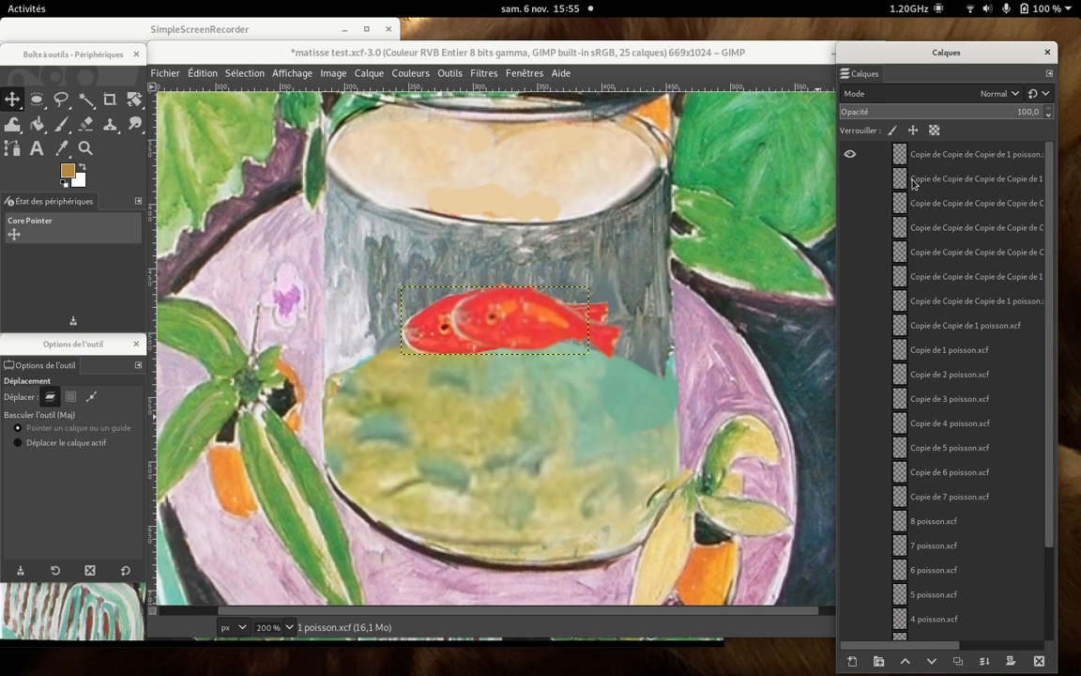
pyautogui.click(850, 178)
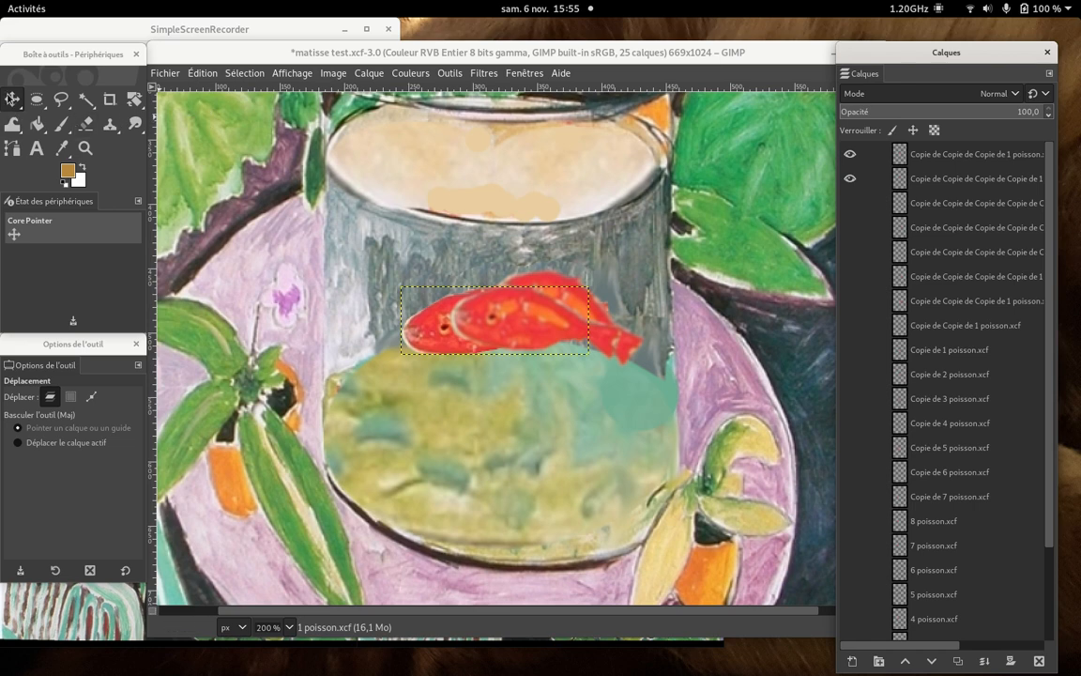
pyautogui.click(12, 99)
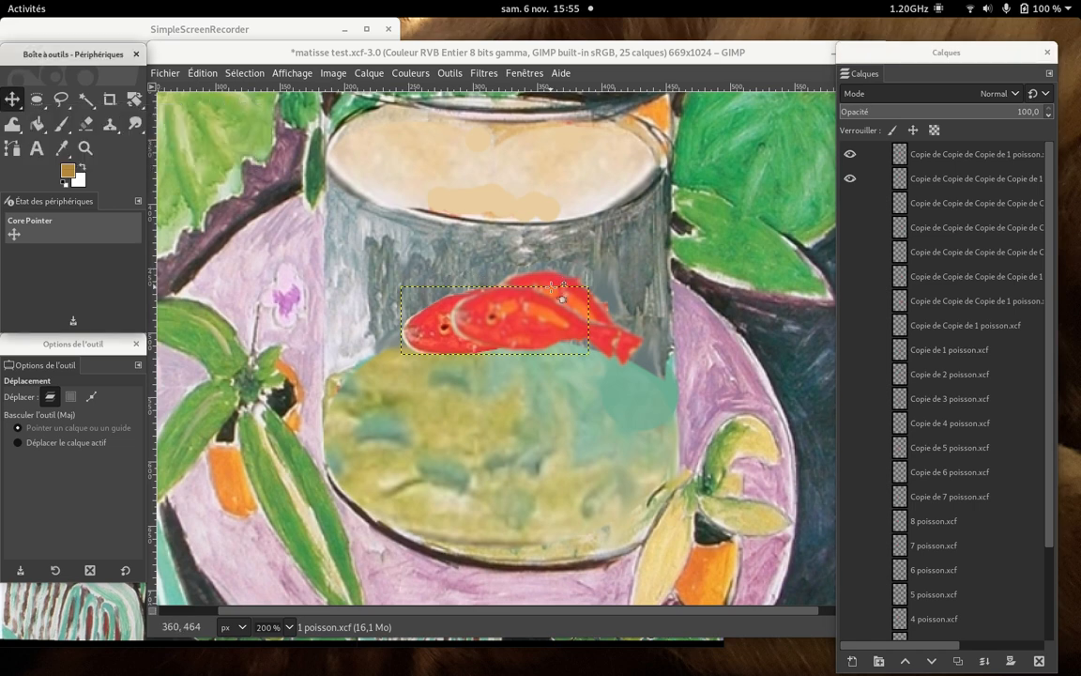
pyautogui.moveTo(553, 276)
pyautogui.mouseDown()
pyautogui.moveTo(558, 300)
pyautogui.moveTo(540, 285)
pyautogui.mouseUp()
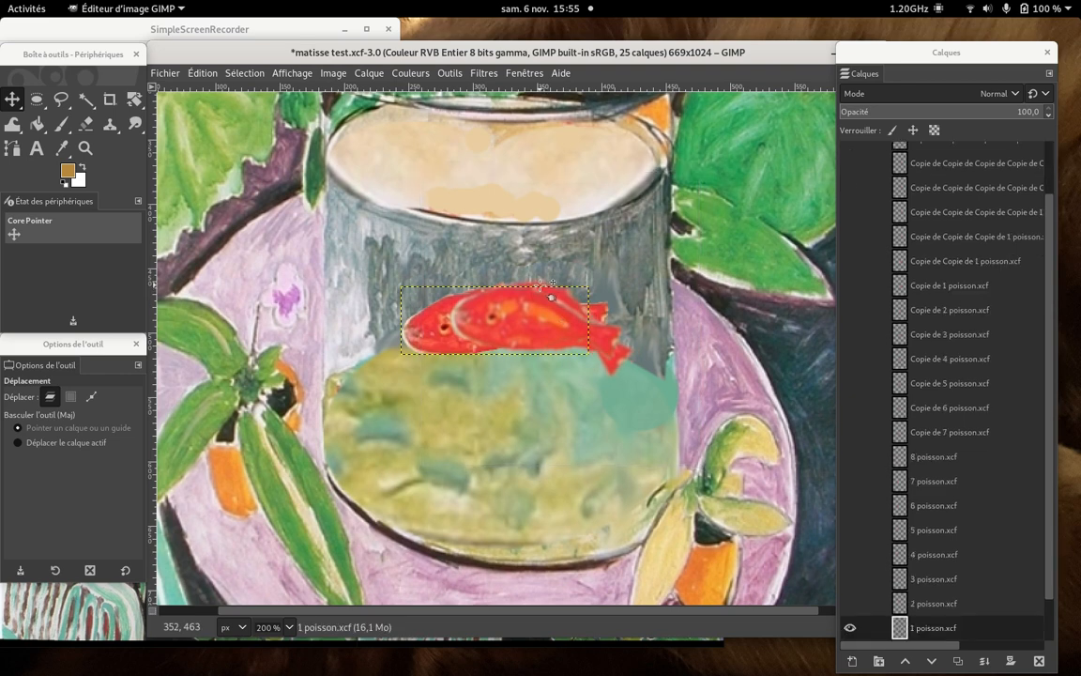
# - Show all the remaining hidden fish layers, from the third copy in the stack down to 2 poisson.xcf
pyautogui.moveTo(1051, 242); pyautogui.dragTo(1052, 156)
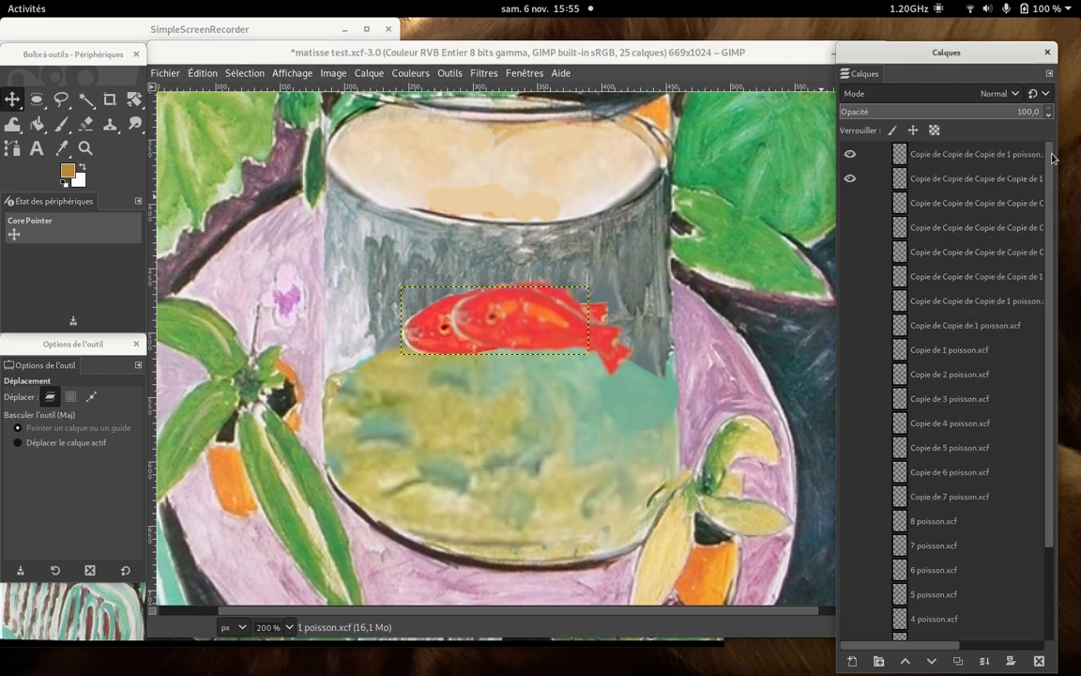
pyautogui.click(851, 201)
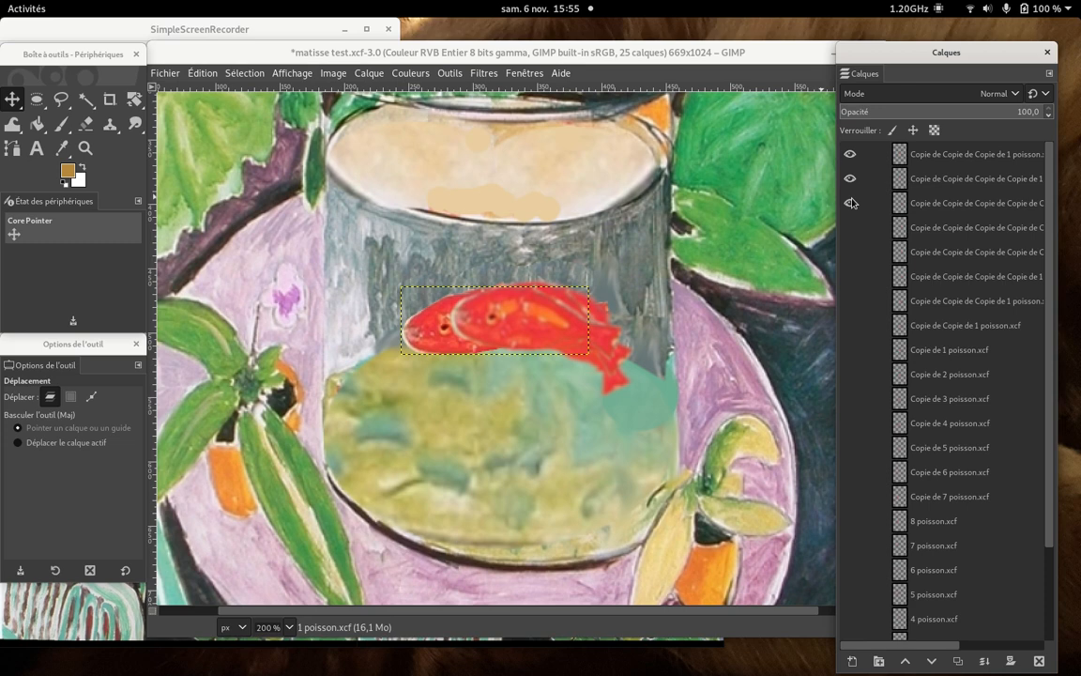
pyautogui.click(850, 228)
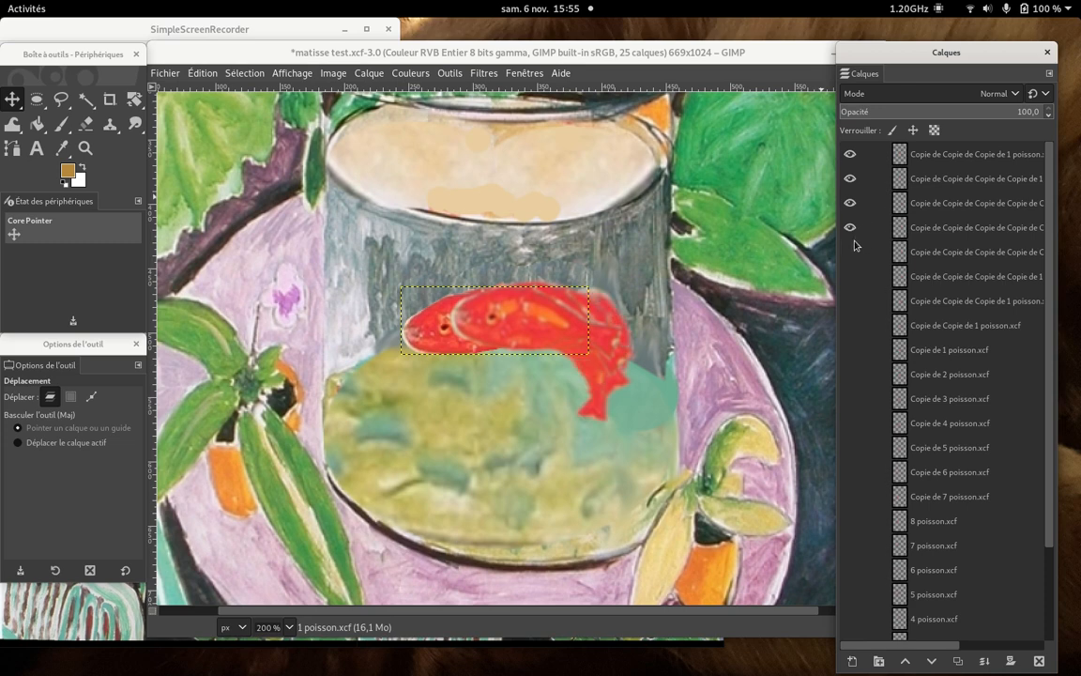
pyautogui.click(851, 251)
pyautogui.click(850, 277)
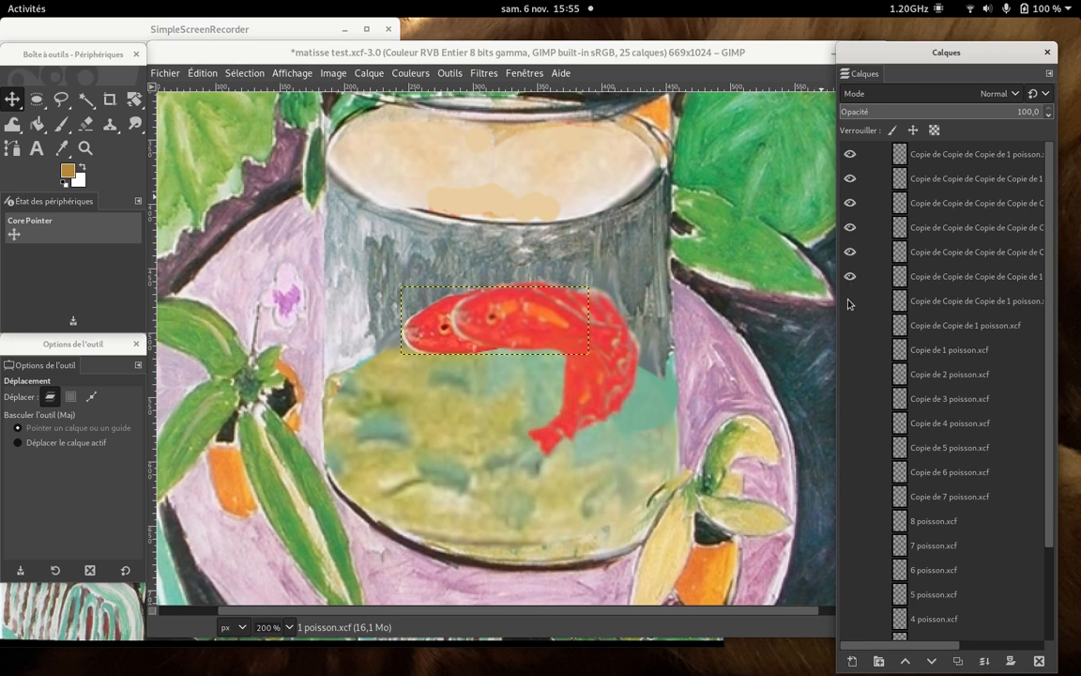
pyautogui.click(850, 301)
pyautogui.click(850, 326)
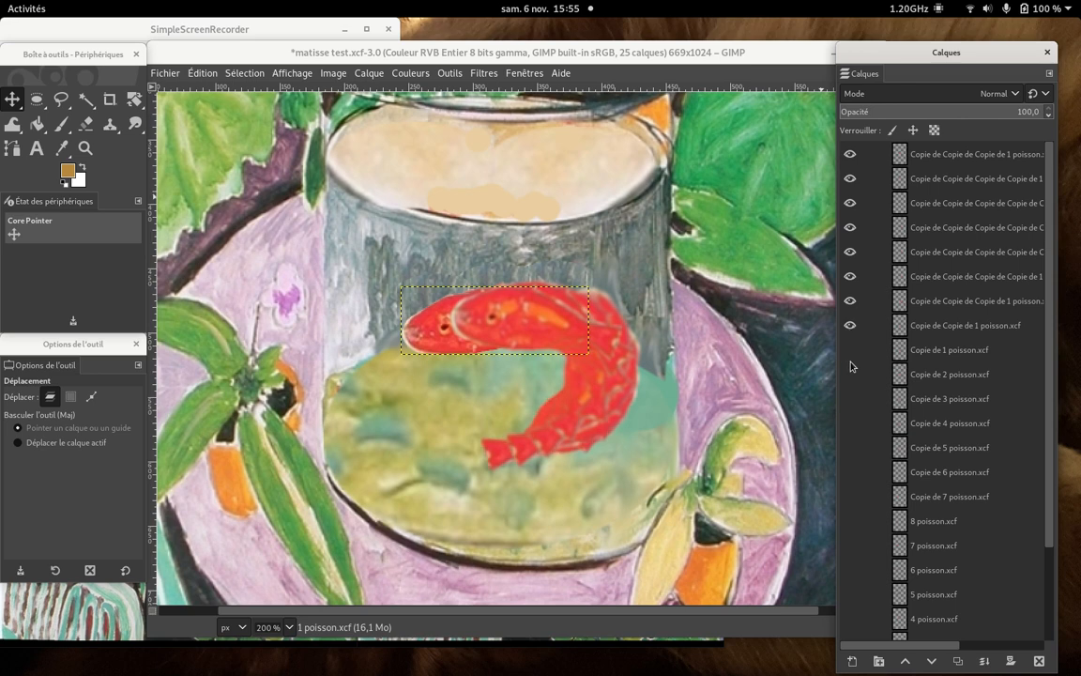
pyautogui.click(850, 350)
pyautogui.click(850, 374)
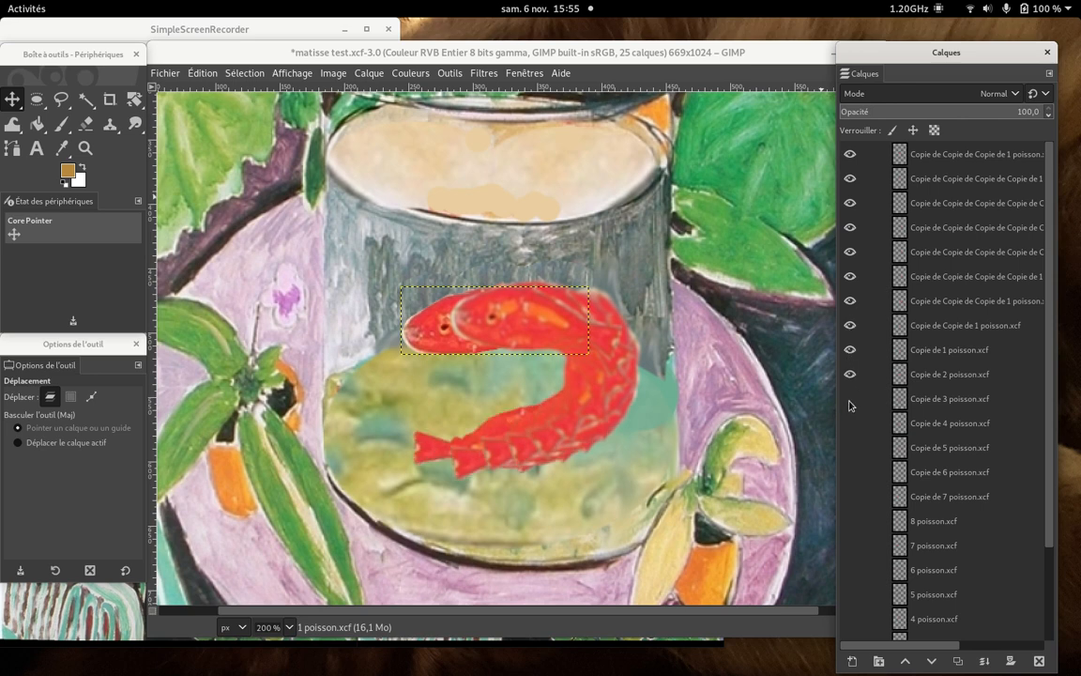
pyautogui.click(850, 399)
pyautogui.click(851, 423)
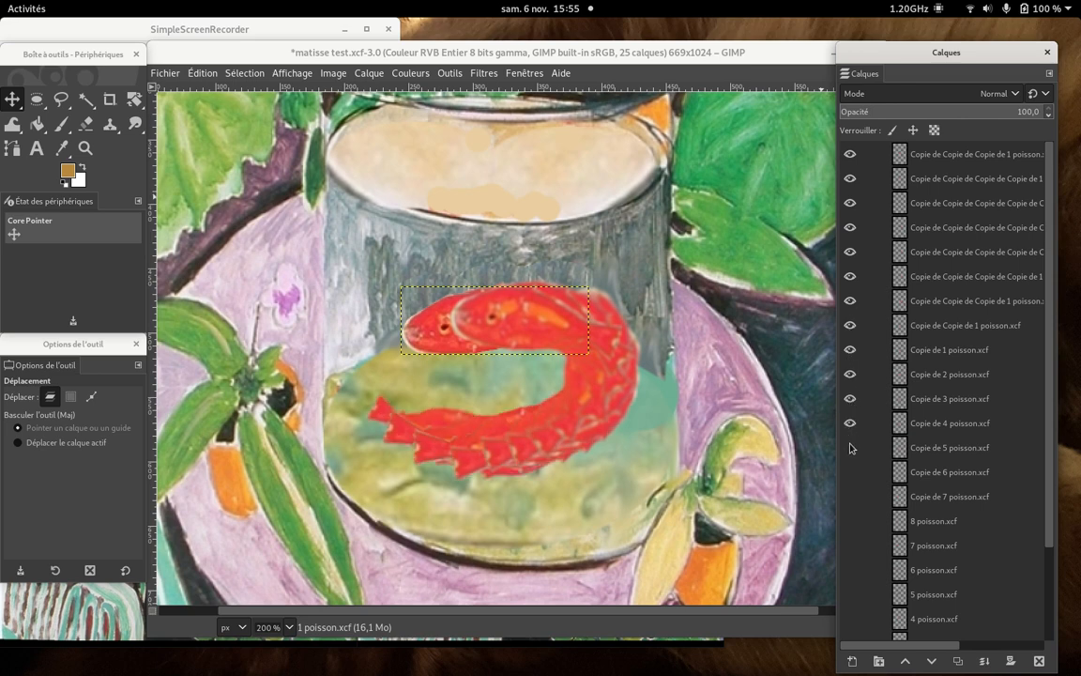
pyautogui.click(850, 447)
pyautogui.click(850, 472)
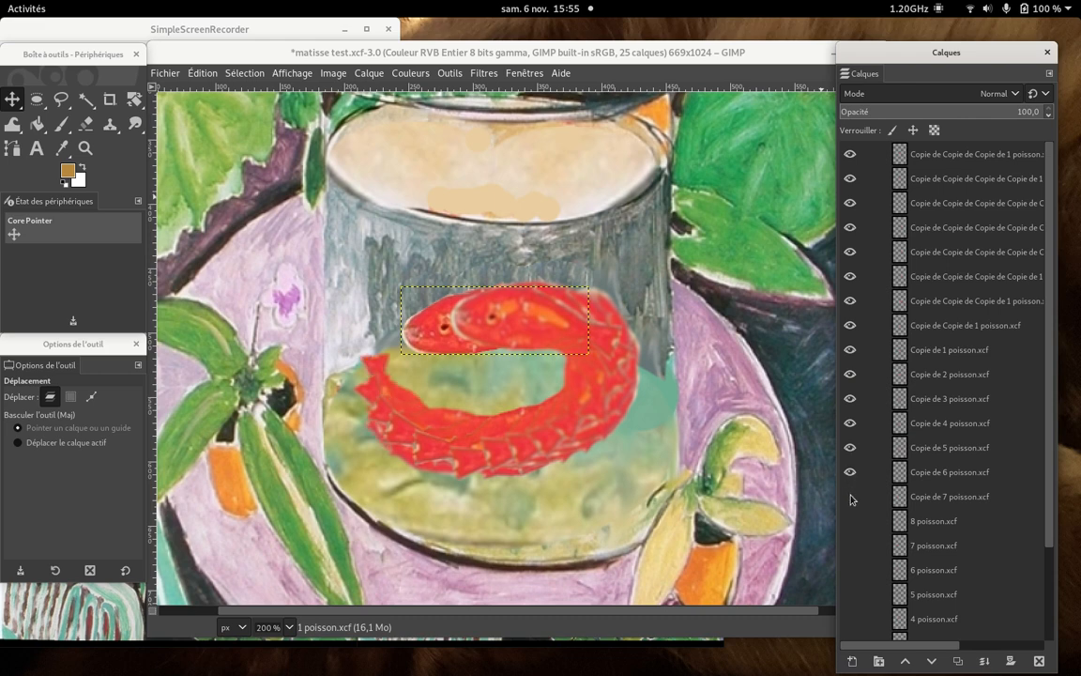
pyautogui.click(850, 497)
pyautogui.click(850, 520)
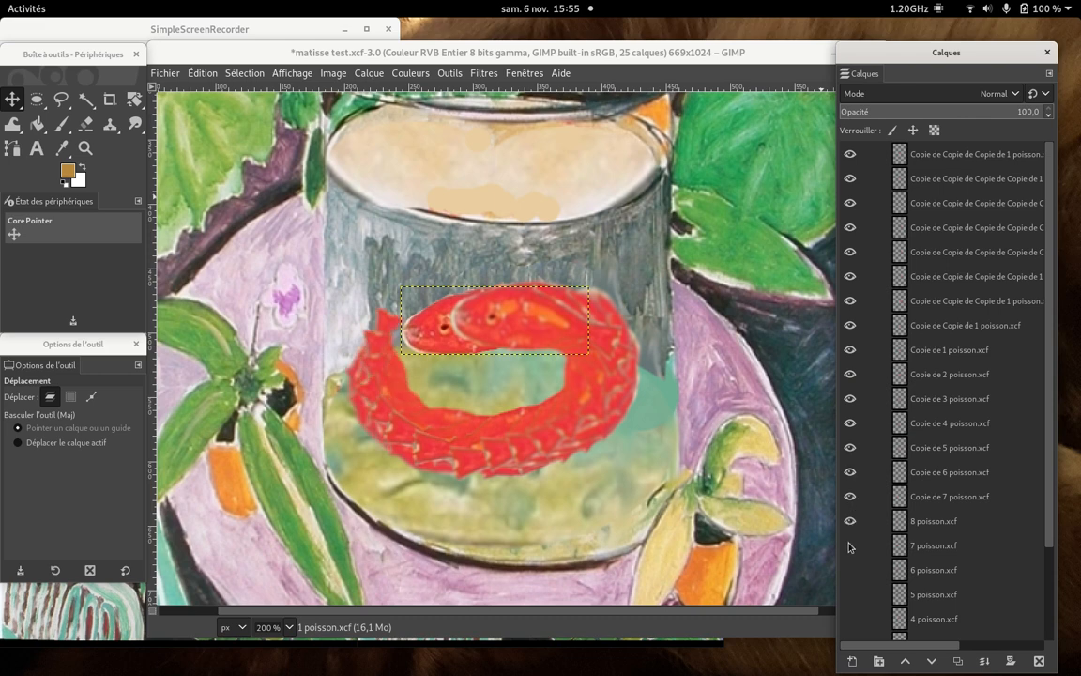
pyautogui.click(850, 545)
pyautogui.click(850, 569)
pyautogui.click(850, 594)
pyautogui.click(850, 616)
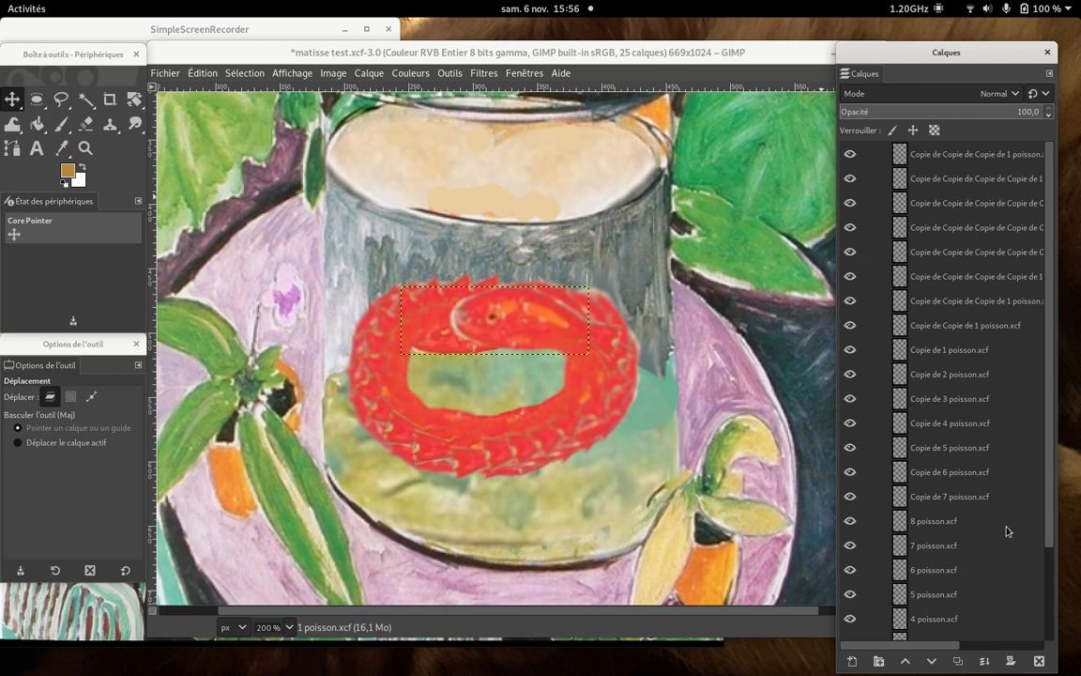
pyautogui.scroll(-3, 1053, 519)
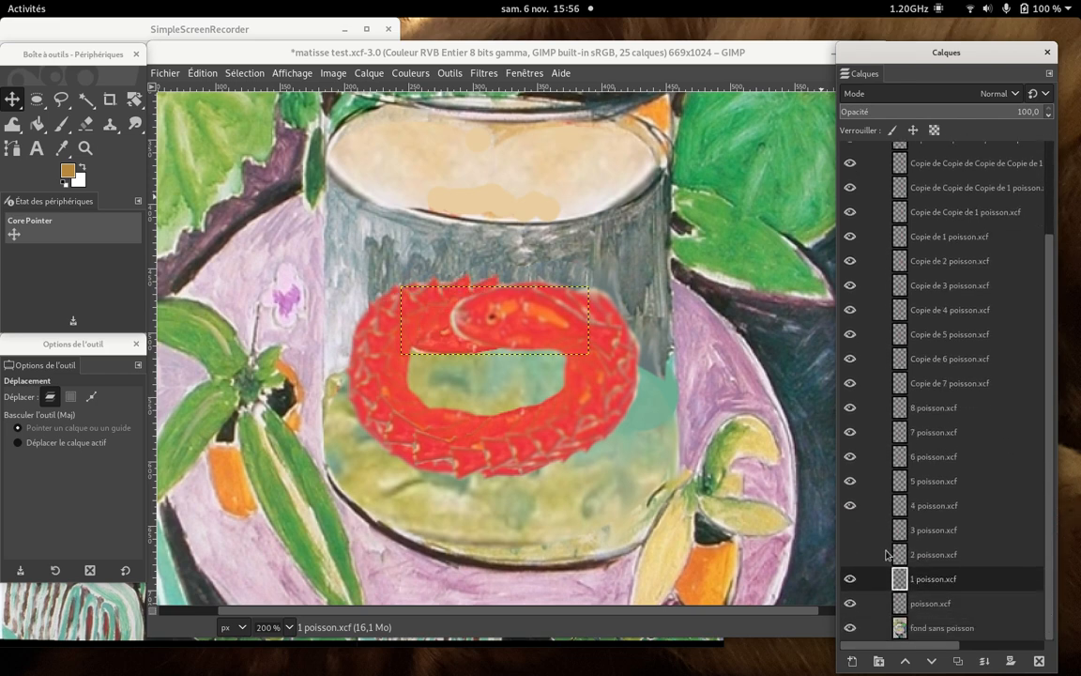
pyautogui.click(851, 531)
# - Switch to the image viewer to examine the fish's motion around the jar in the sample animation, and return to GIMP
pyautogui.click(550, 644)
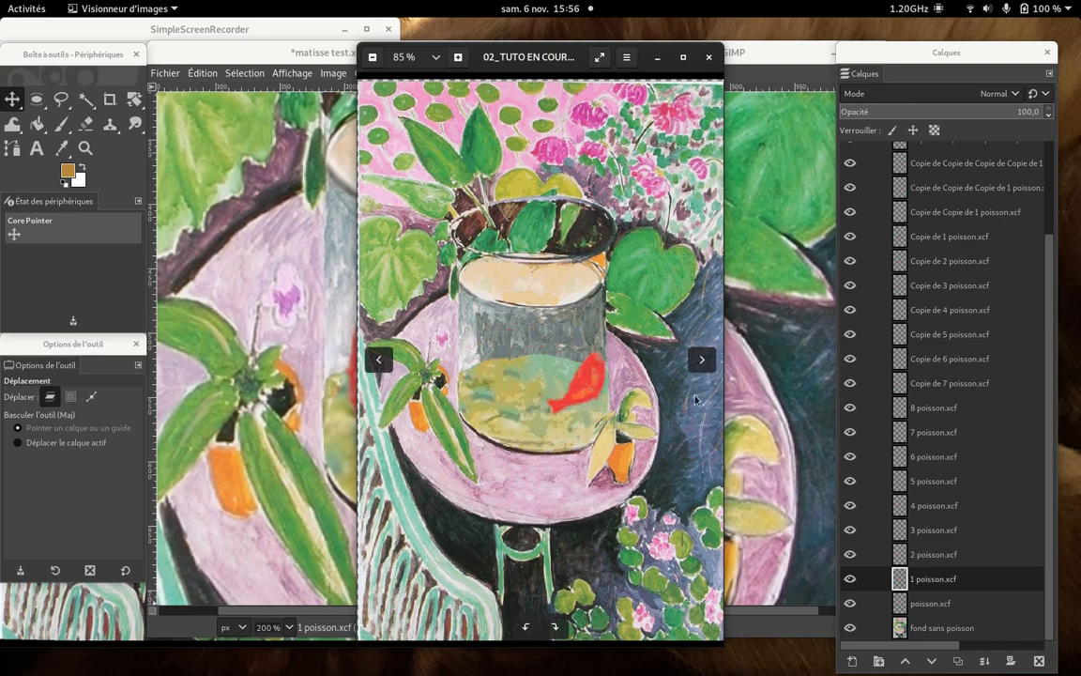
pyautogui.click(803, 462)
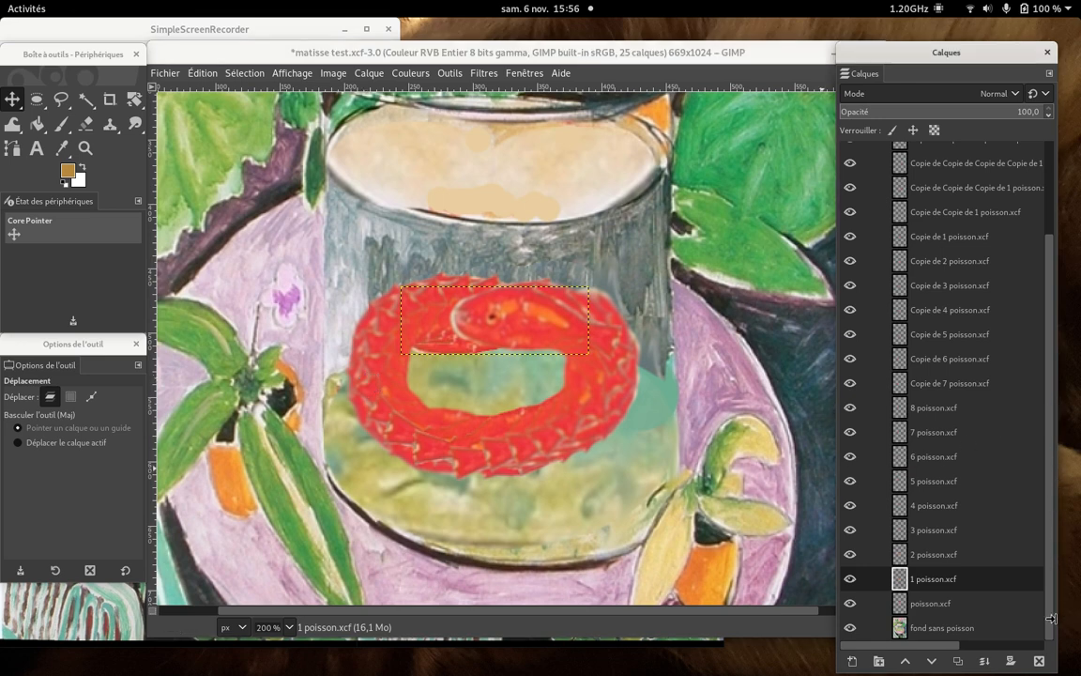
# - Duplicate the fond sans poisson background layer and place the copy between the poisson.xcf and 1 poisson.xcf layers
pyautogui.click(936, 629)
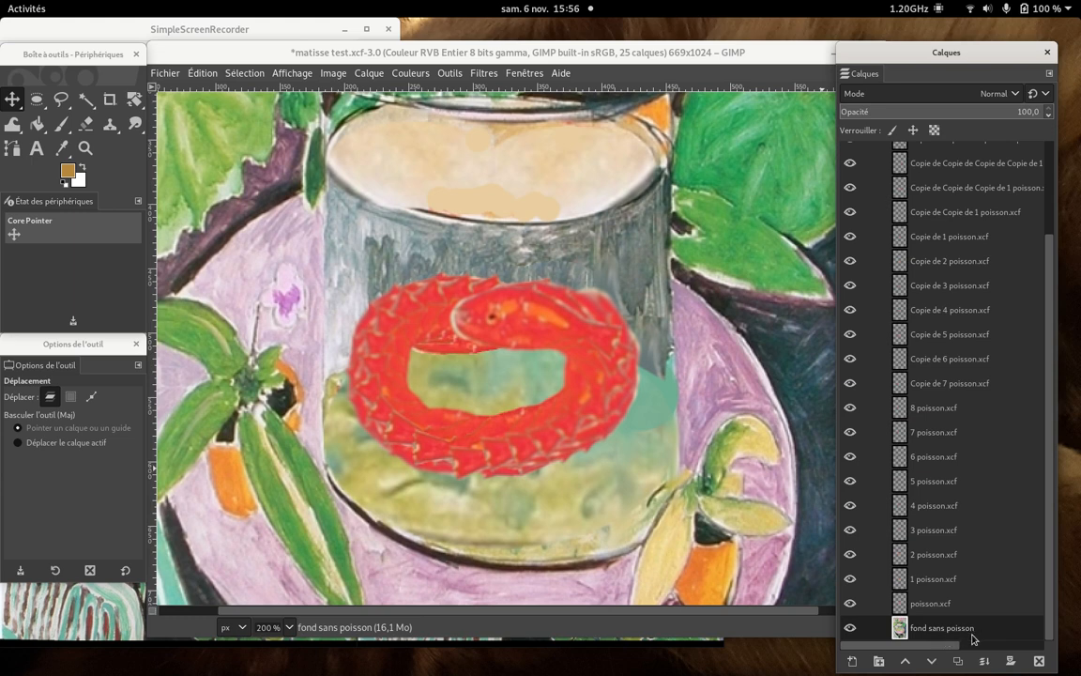
pyautogui.rightClick(973, 639)
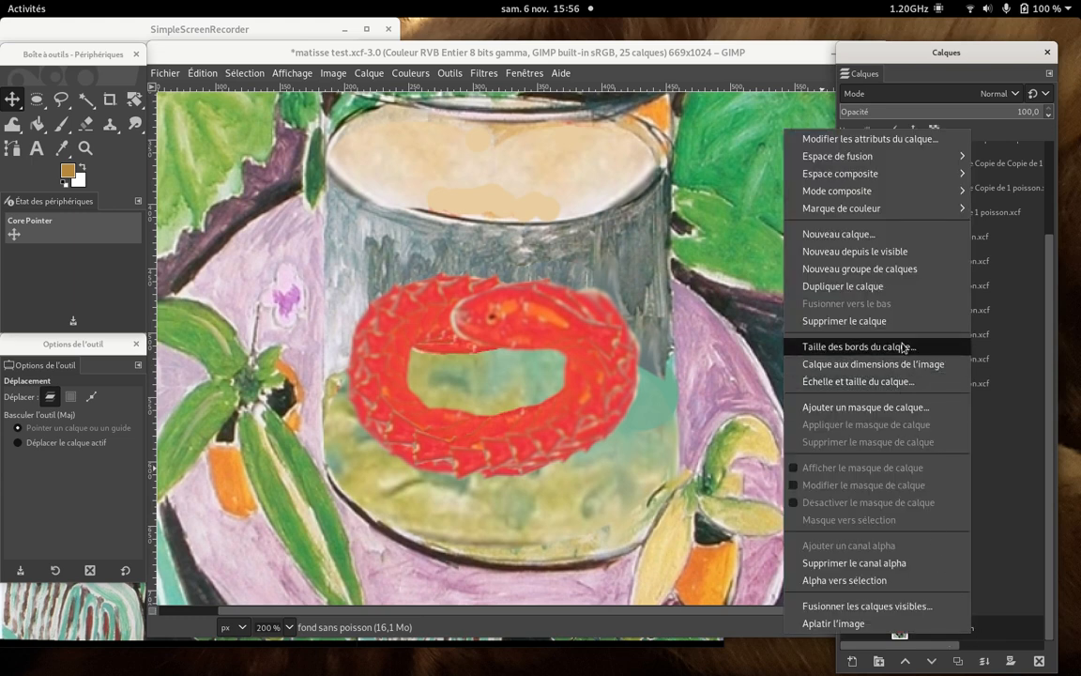
pyautogui.click(907, 289)
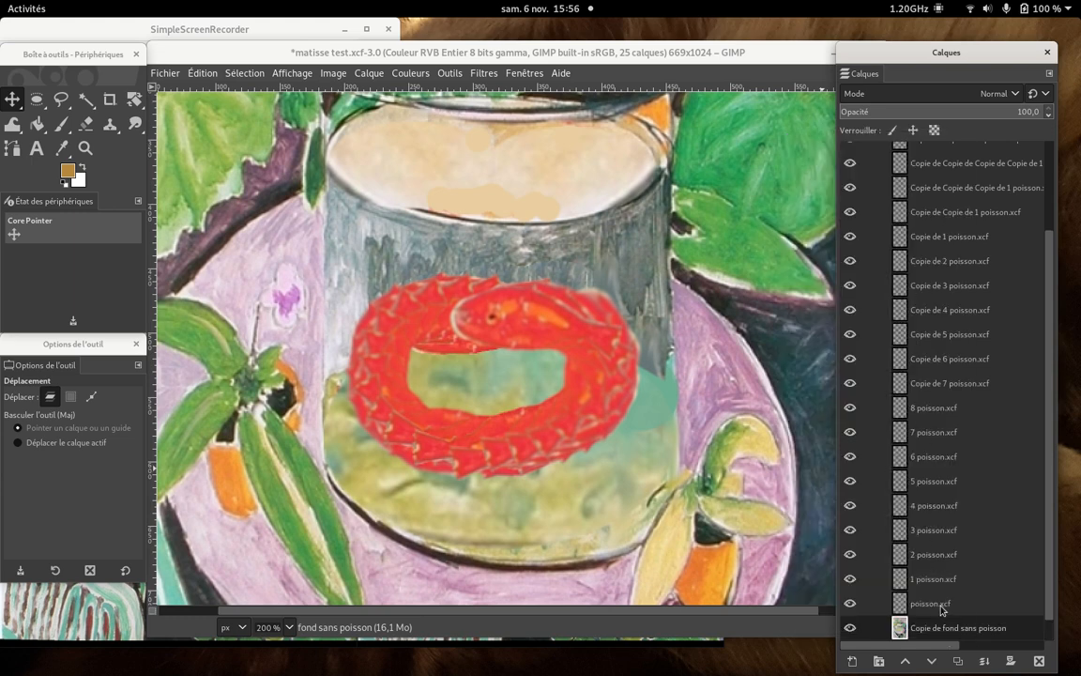
pyautogui.moveTo(946, 630); pyautogui.dragTo(941, 601)
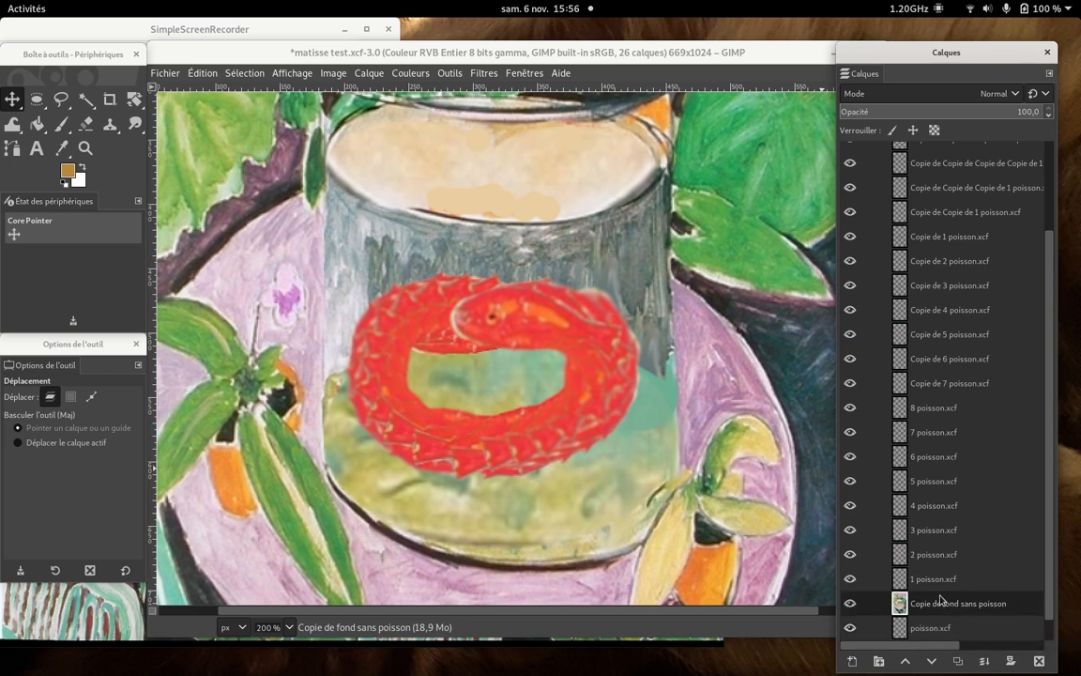
# - Duplicate fond sans poisson again and place this copy between the 1 poisson.xcf and 2 poisson.xcf layers
pyautogui.scroll(-1, 943, 512)
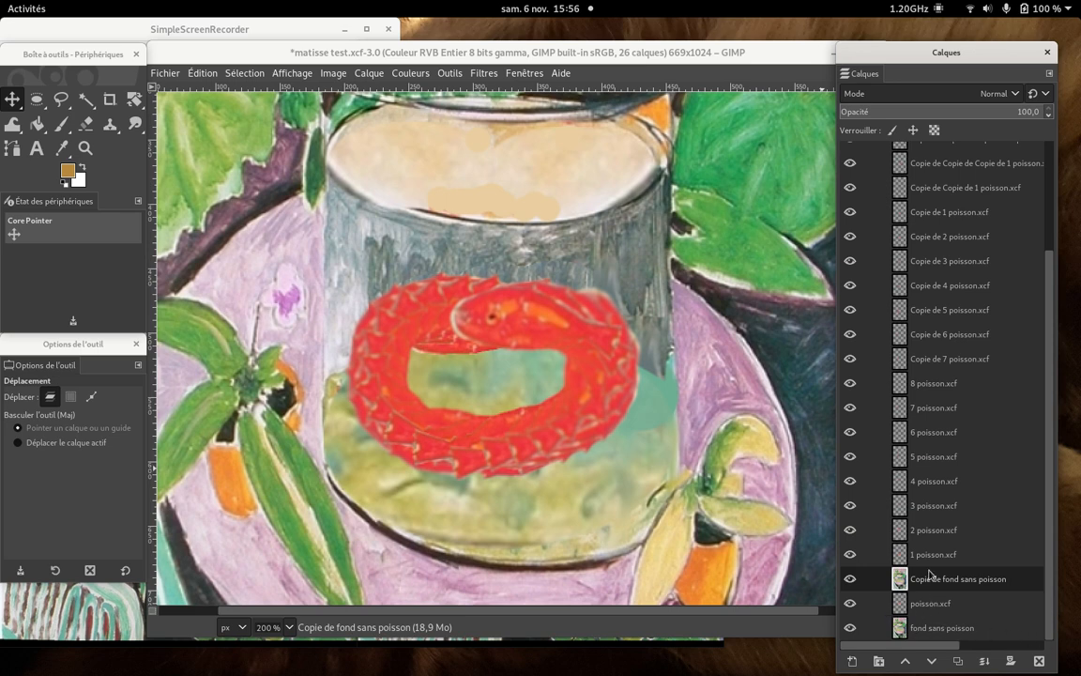
pyautogui.rightClick(934, 630)
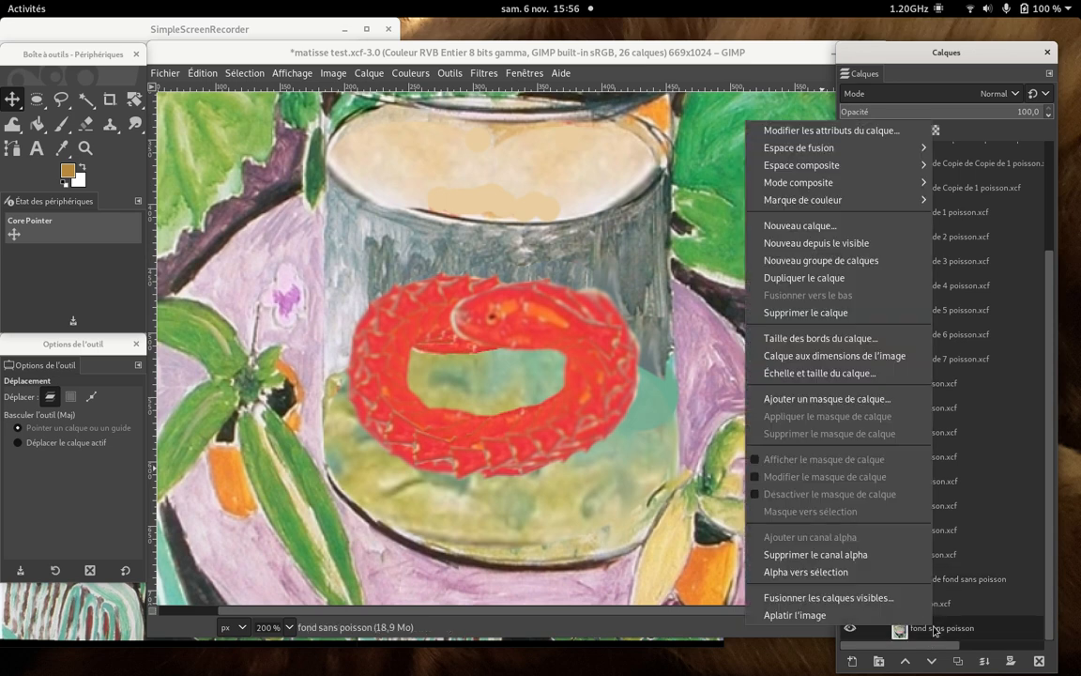
pyautogui.click(840, 281)
pyautogui.moveTo(934, 627); pyautogui.dragTo(935, 543)
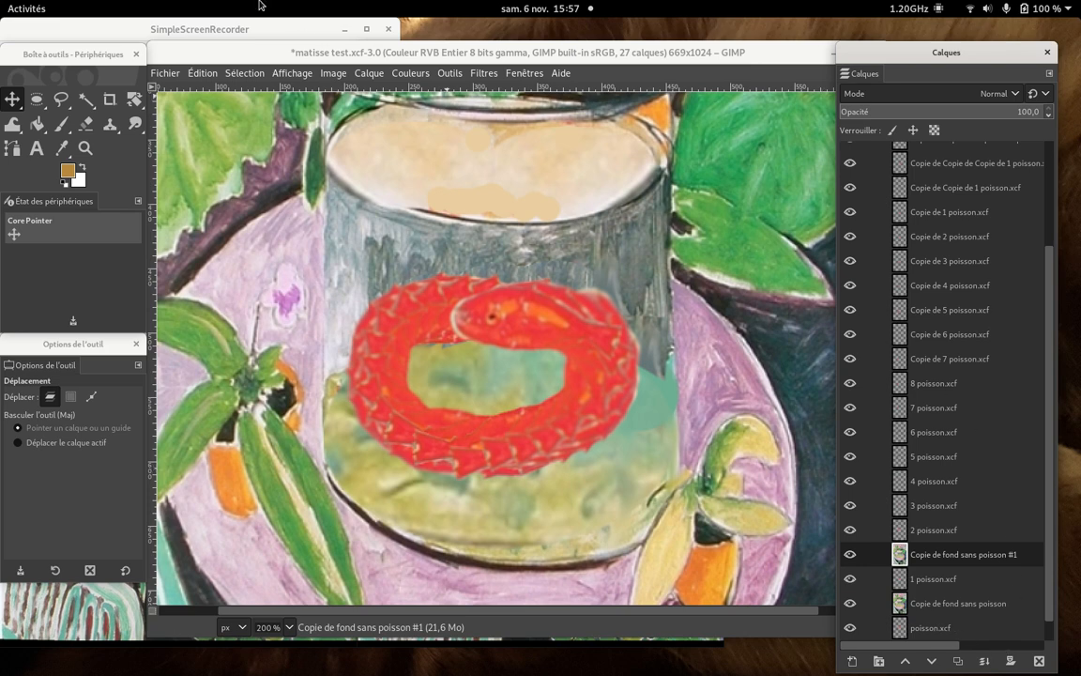
pyautogui.click(236, 31)
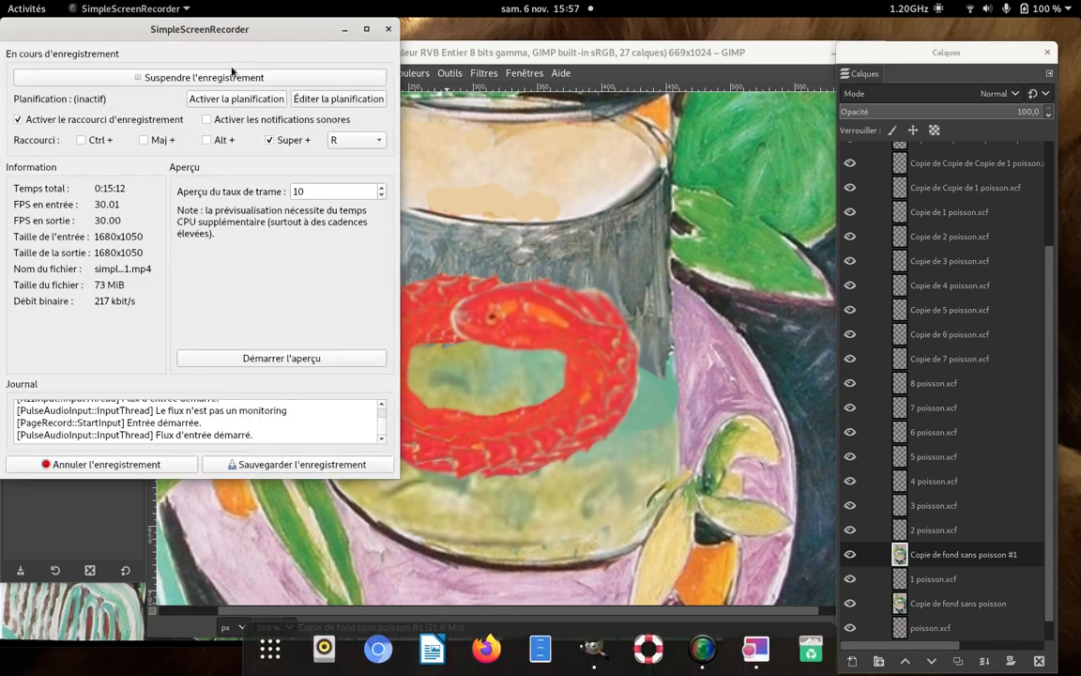
pyautogui.click(218, 78)
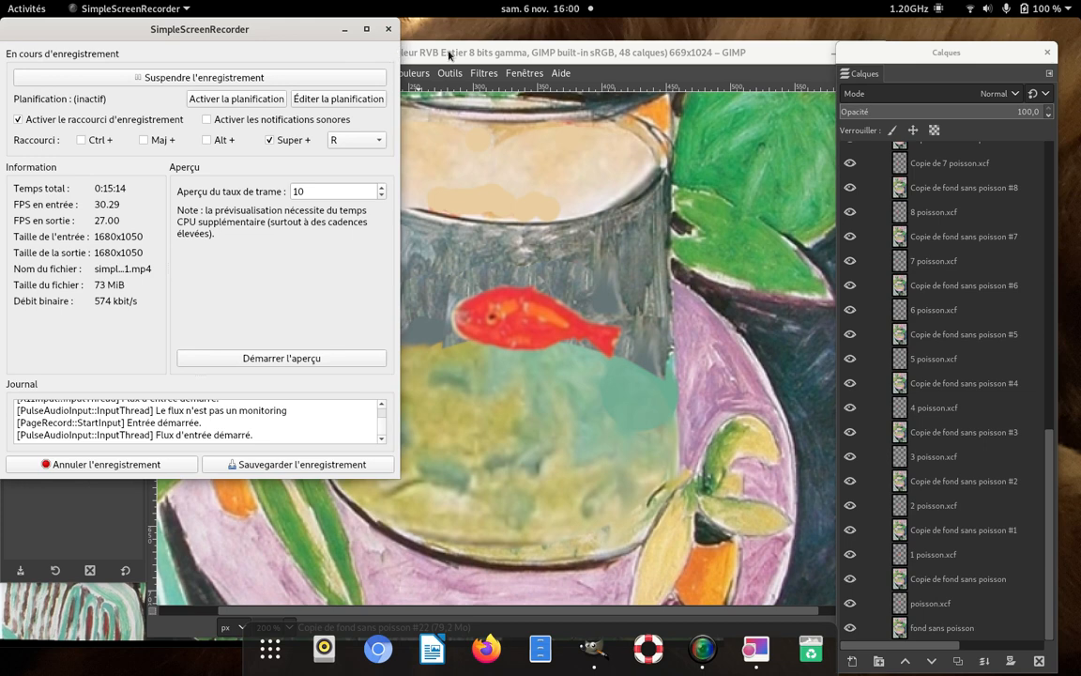
pyautogui.click(449, 55)
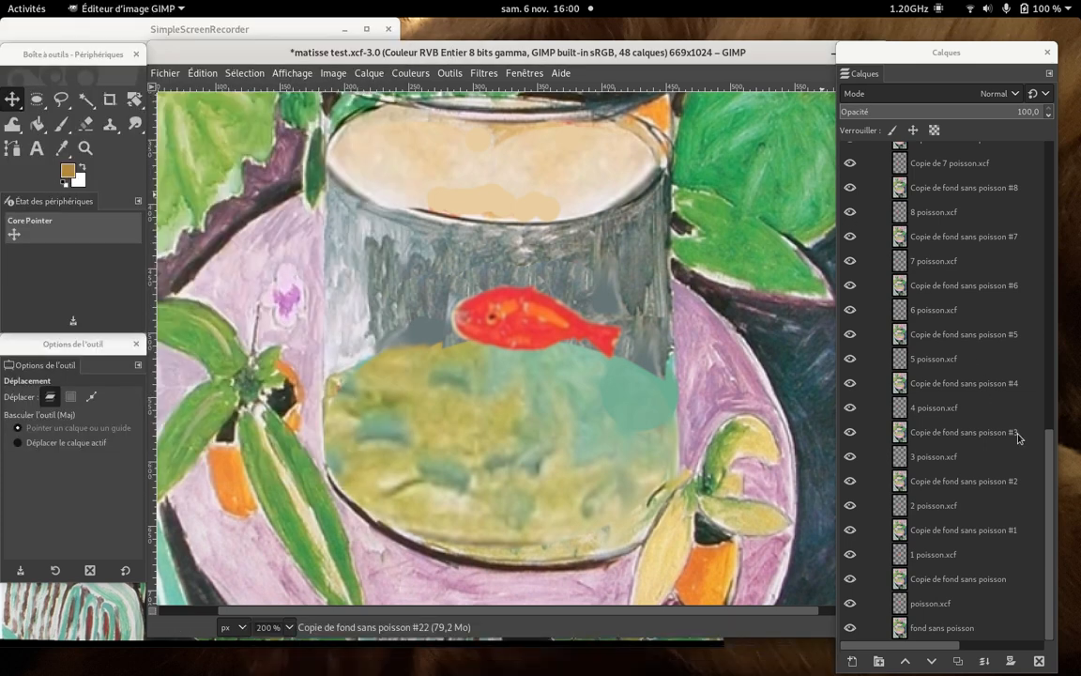
# - Toggle the visibility of the topmost fish layers and Copie de fond sans poisson #22 to check how each background covers the fish beneath
pyautogui.moveTo(1048, 437); pyautogui.dragTo(1052, 158)
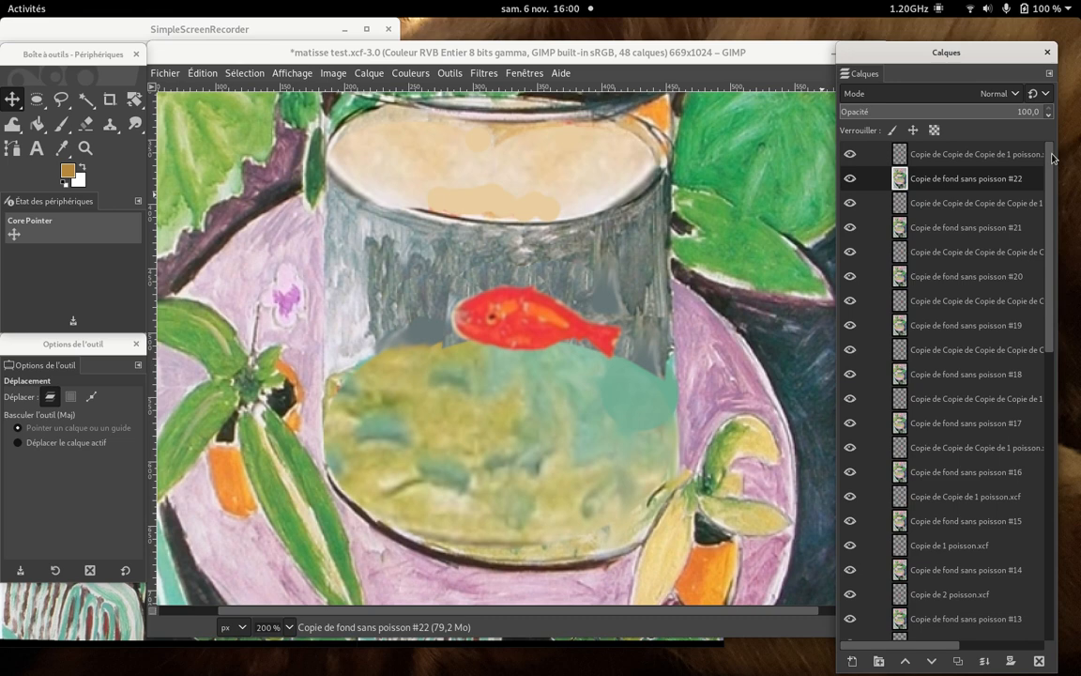
pyautogui.click(851, 154)
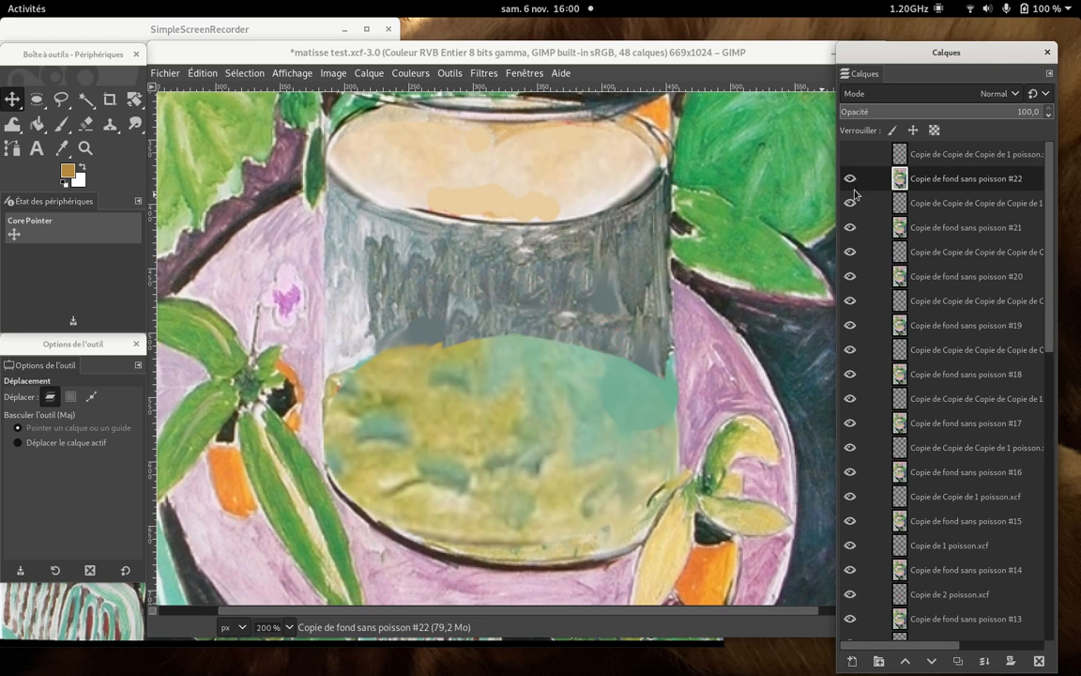
pyautogui.click(850, 179)
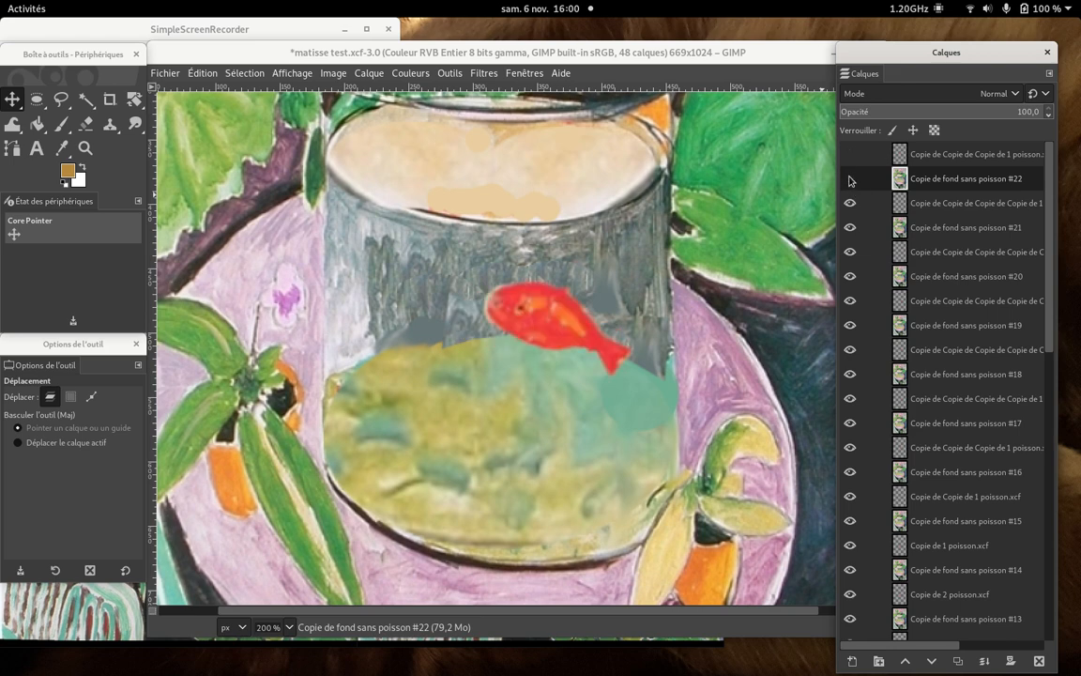
pyautogui.click(850, 204)
pyautogui.click(850, 204)
pyautogui.click(851, 178)
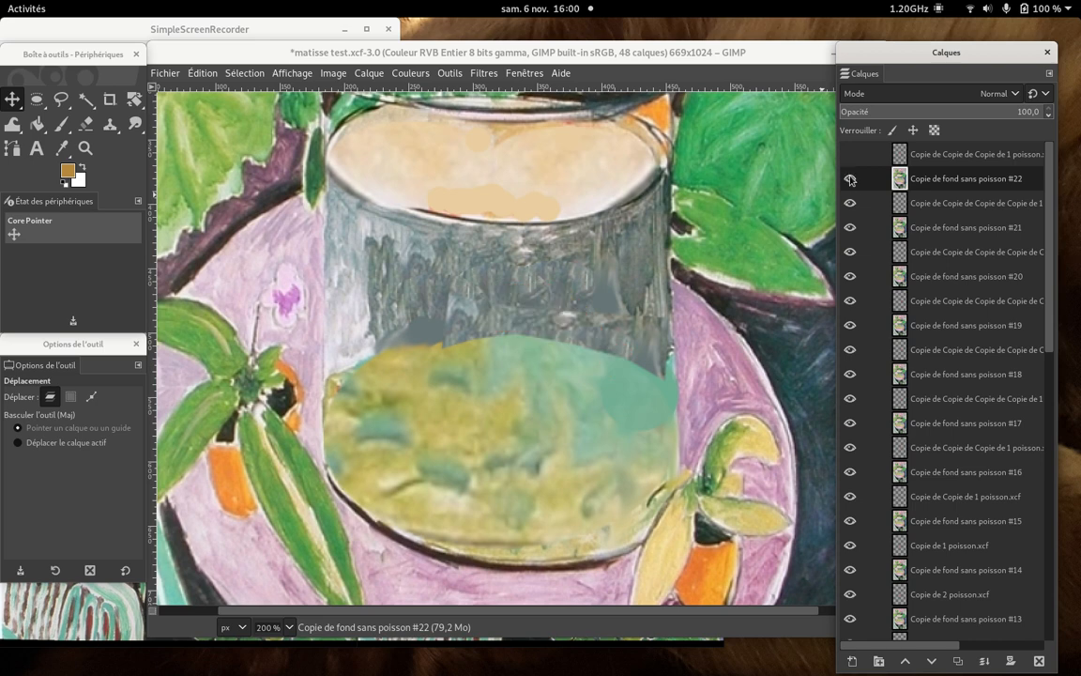
pyautogui.click(850, 155)
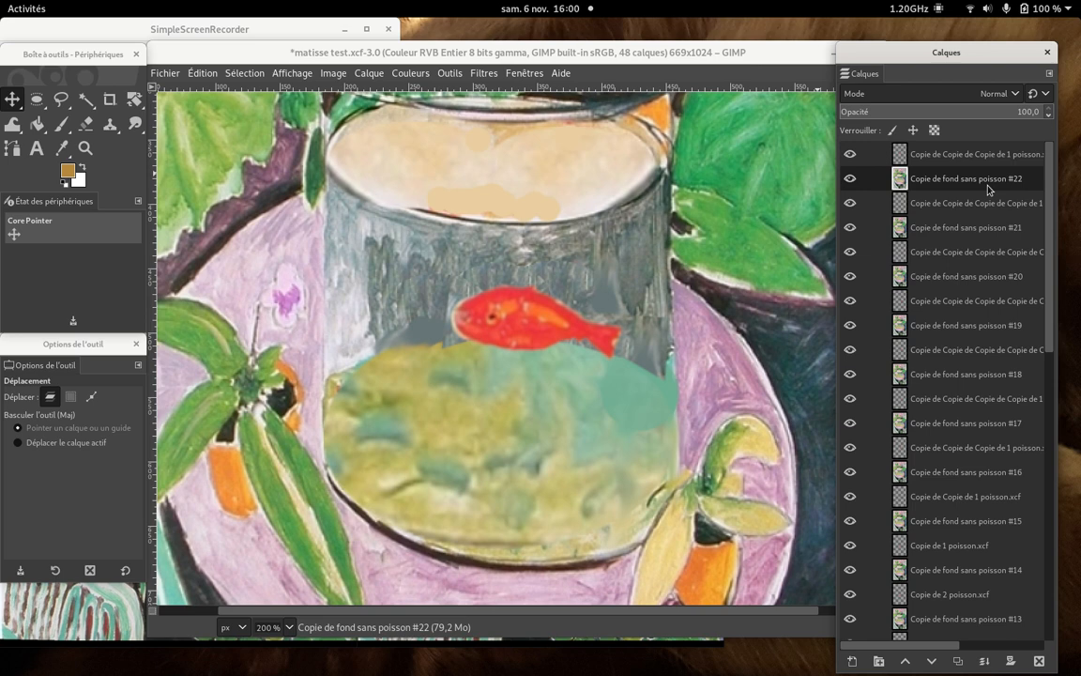
# - Merge the two topmost fish layers down into the background copies beneath them, Copie de fond sans poisson #22 and #21
pyautogui.rightClick(944, 153)
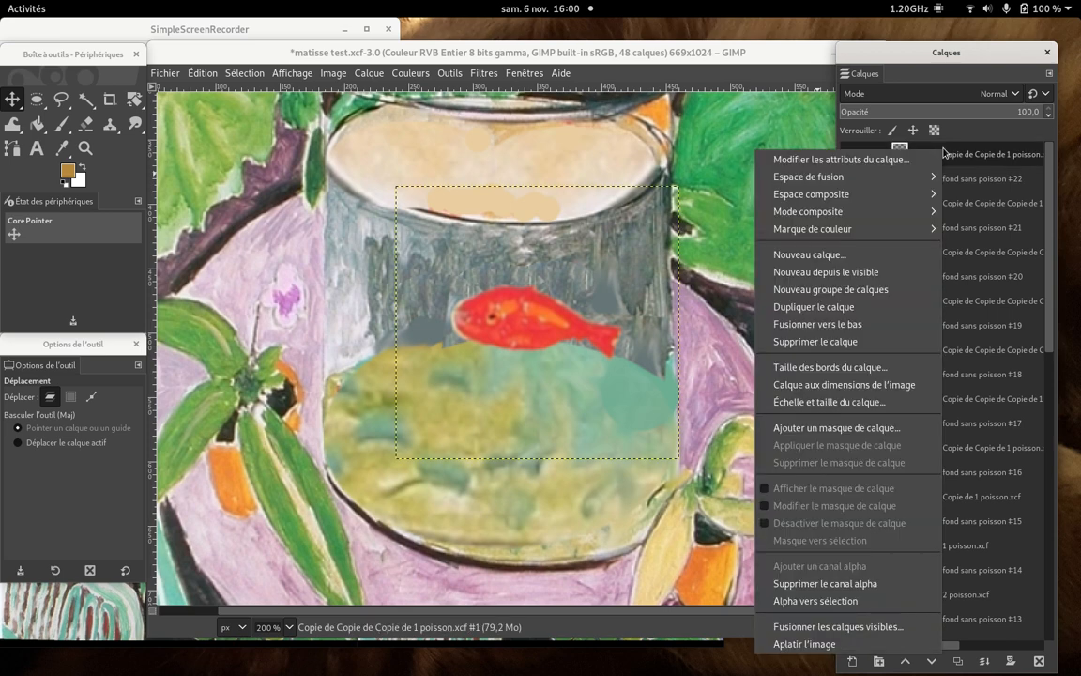
pyautogui.click(880, 328)
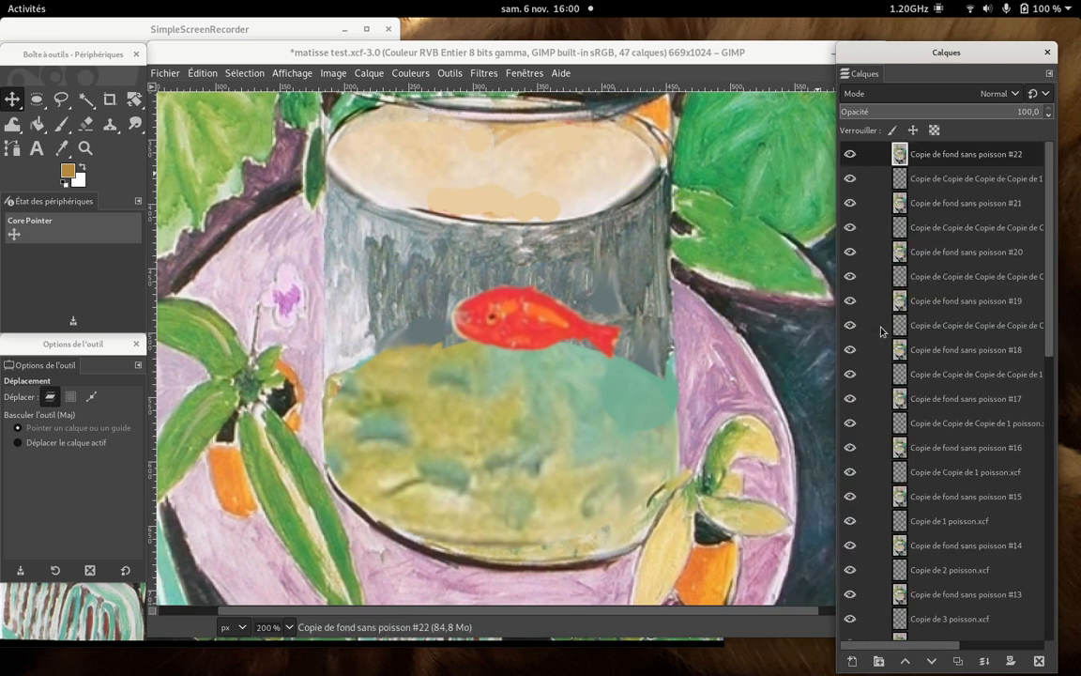
pyautogui.click(921, 186)
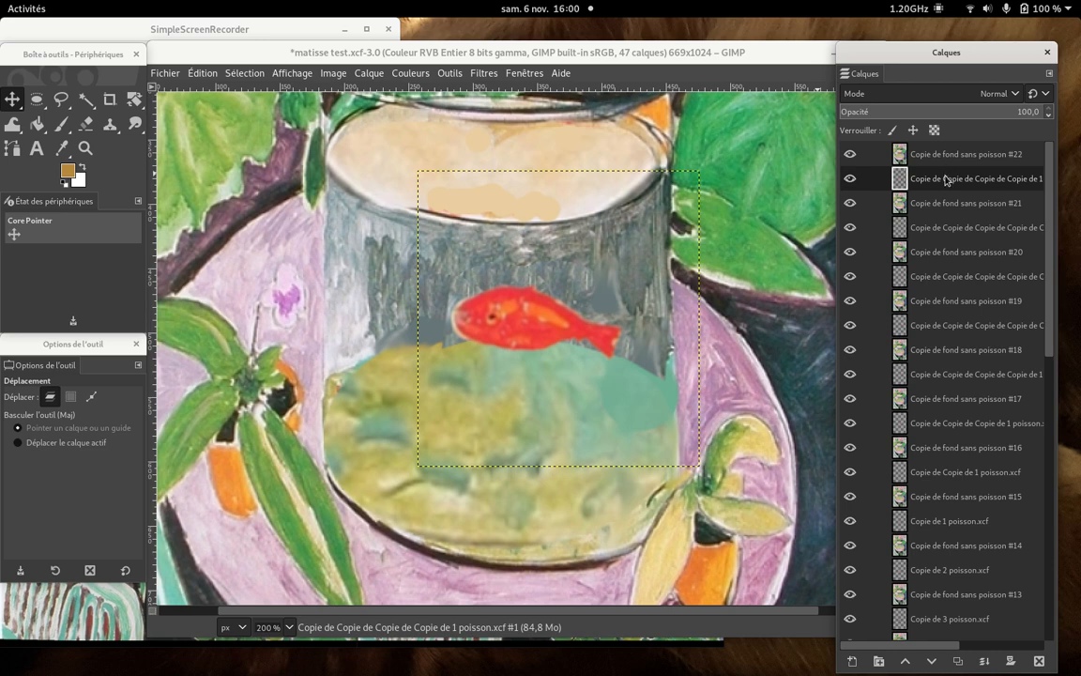
pyautogui.rightClick(946, 180)
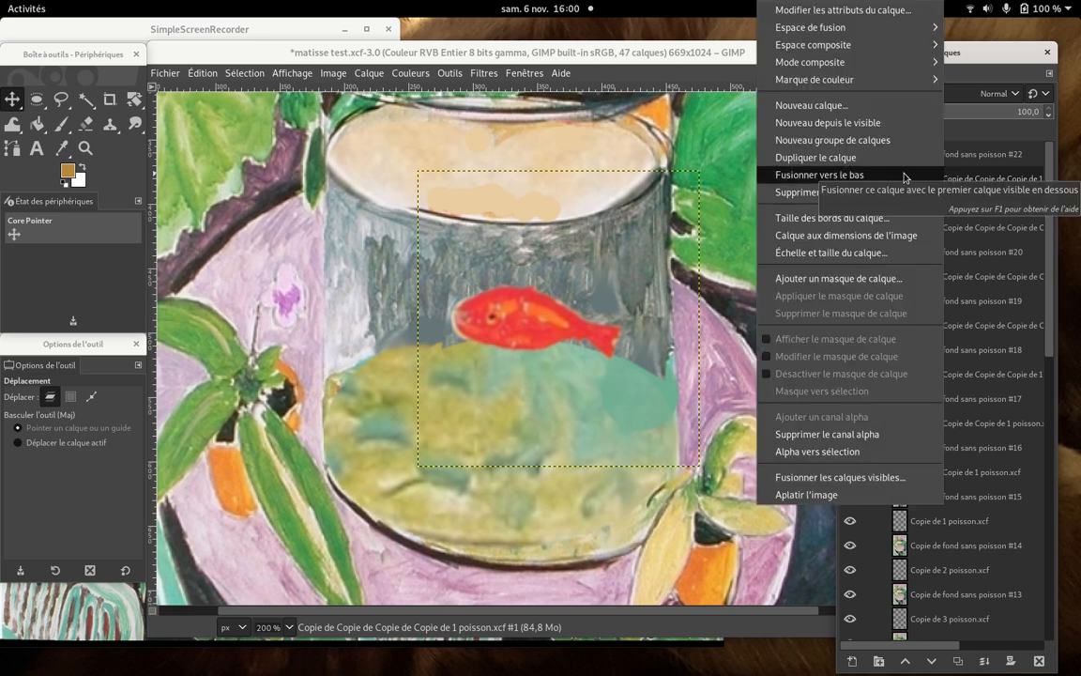
pyautogui.click(906, 176)
# - Merge the following two fish layers down into Copie de fond sans poisson #20 and #19
pyautogui.click(929, 187)
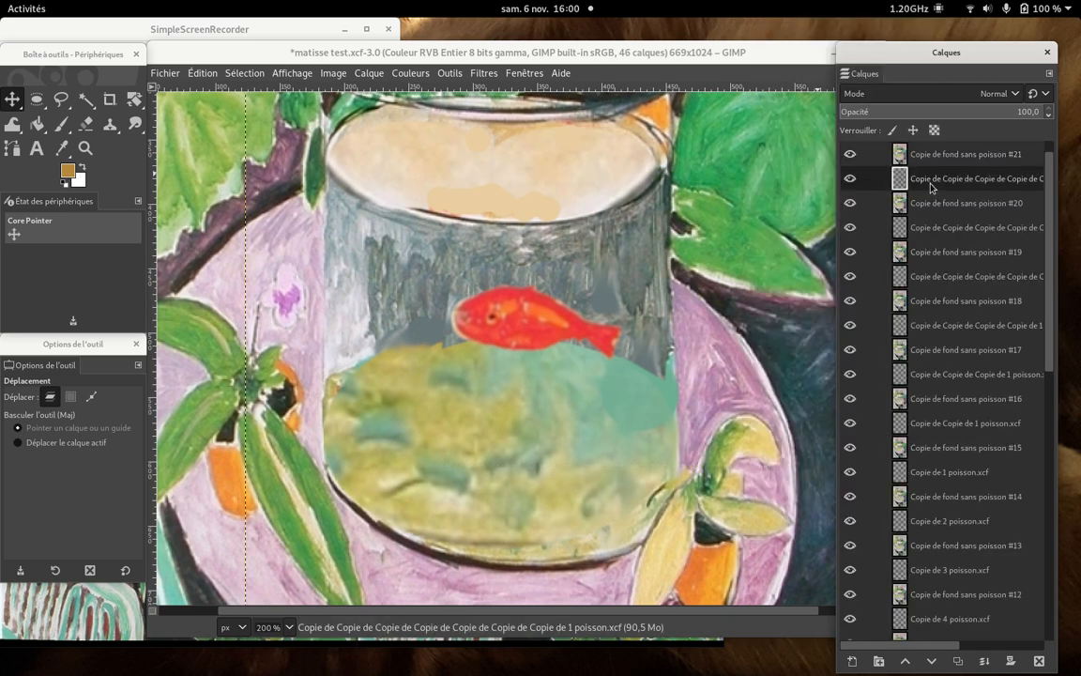
pyautogui.rightClick(931, 186)
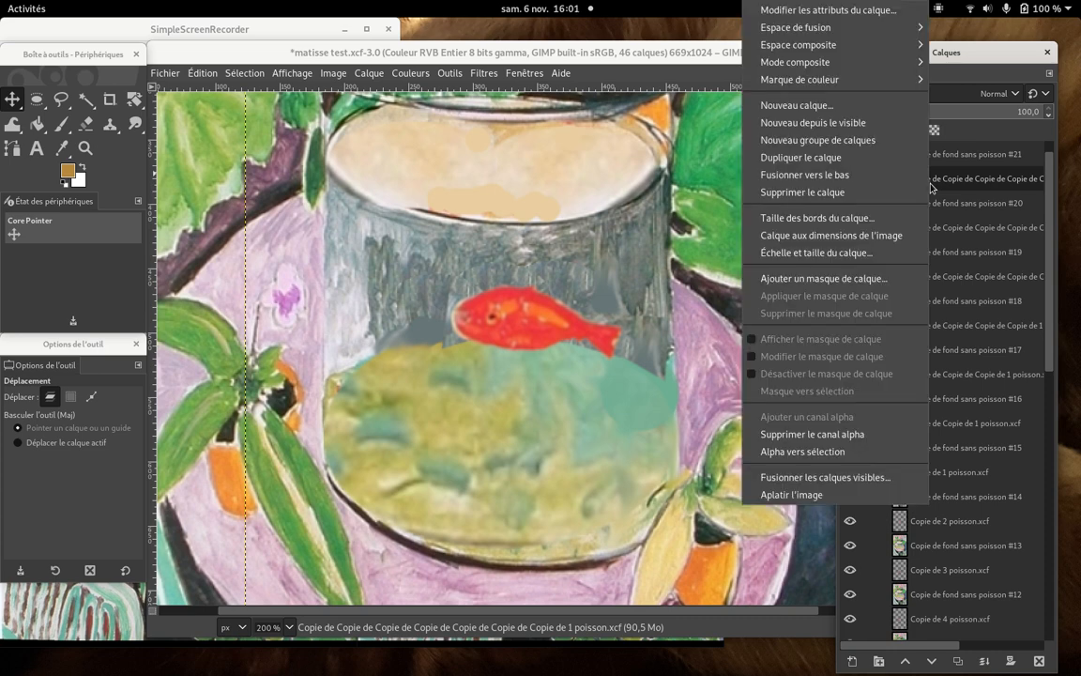
pyautogui.click(885, 176)
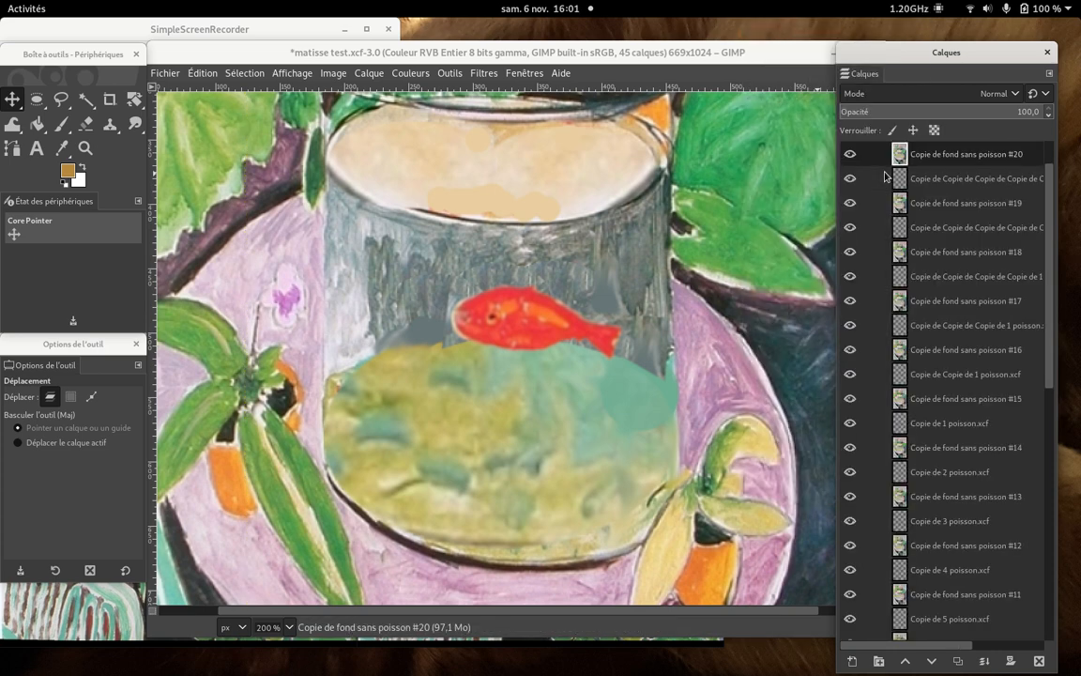
pyautogui.moveTo(1049, 266); pyautogui.dragTo(1049, 205)
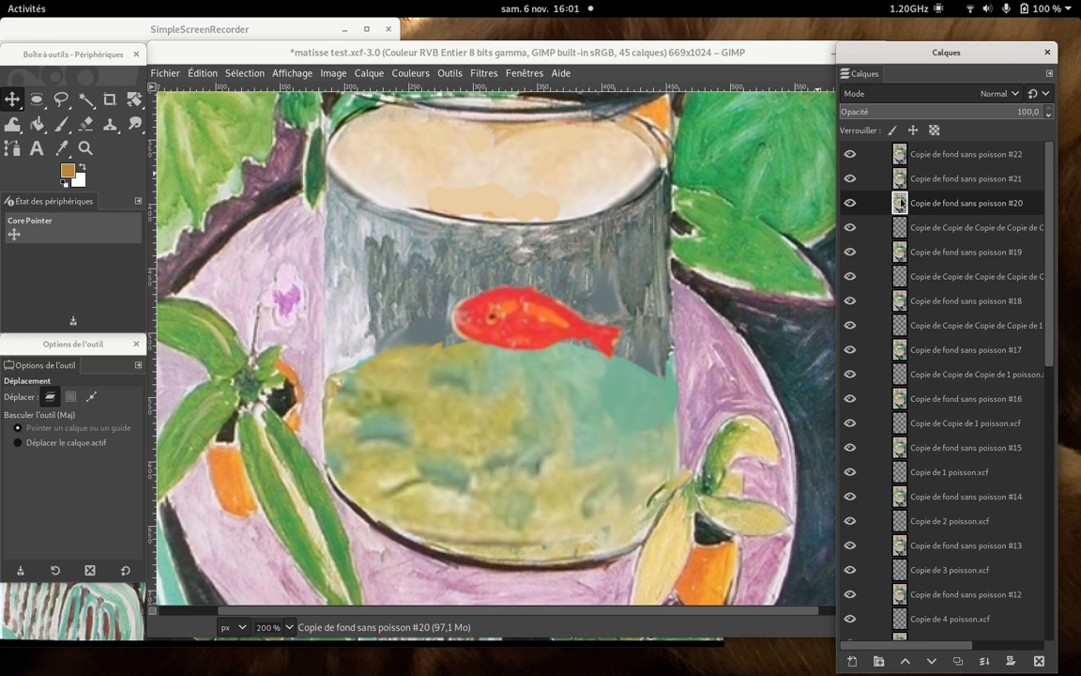
pyautogui.click(941, 229)
pyautogui.rightClick(942, 229)
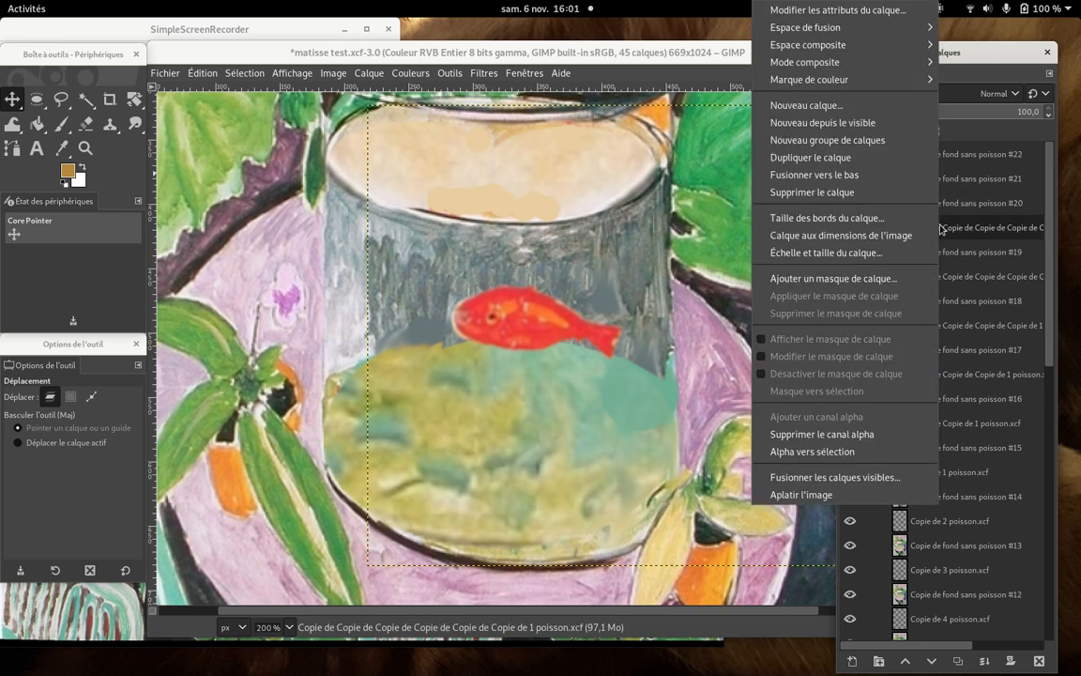
pyautogui.click(885, 176)
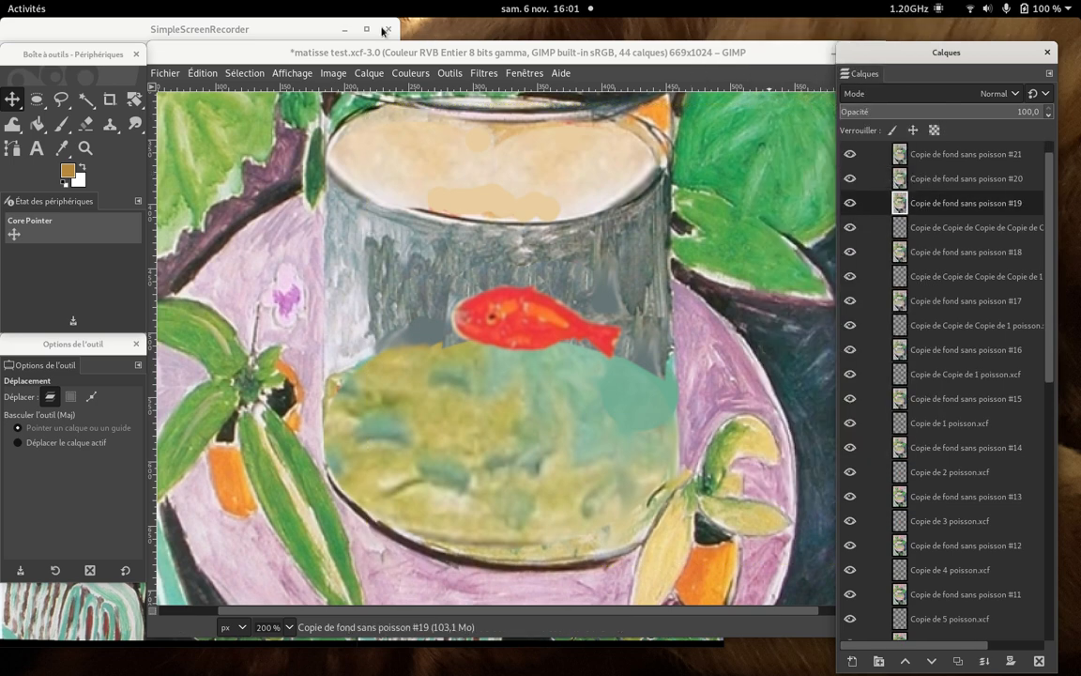
pyautogui.click(299, 31)
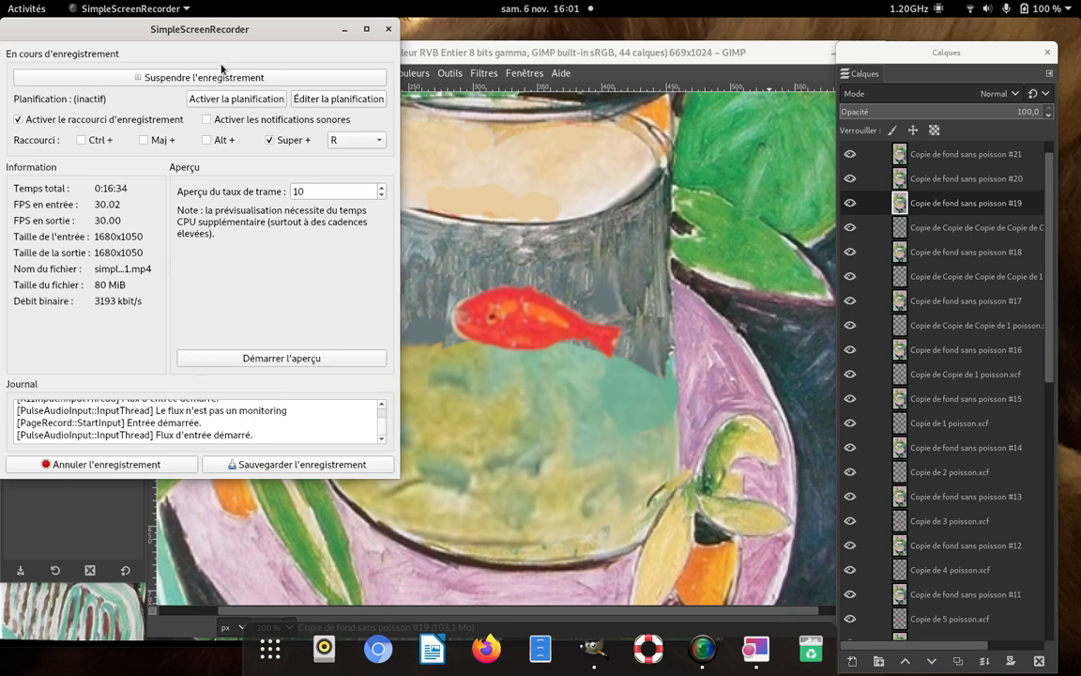
pyautogui.click(194, 74)
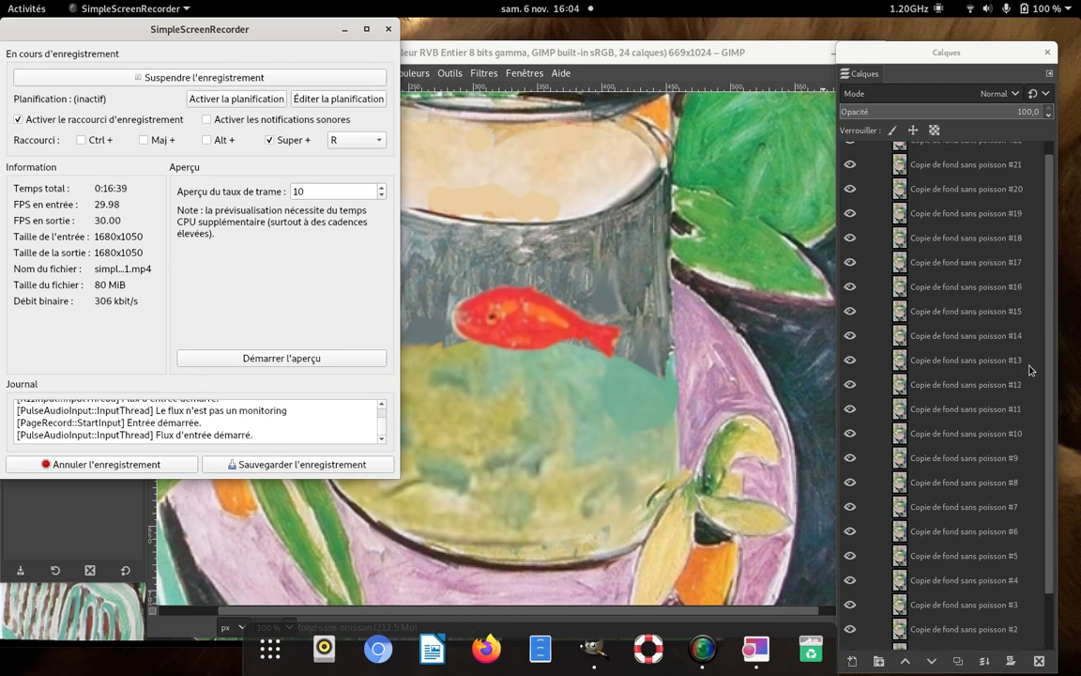
# - Hide all the merged layers from Copie de fond sans poisson #22 down to Copie de fond sans poisson, leaving only fond sans poisson shown
pyautogui.click(1051, 407)
pyautogui.moveTo(1049, 405); pyautogui.dragTo(1054, 297)
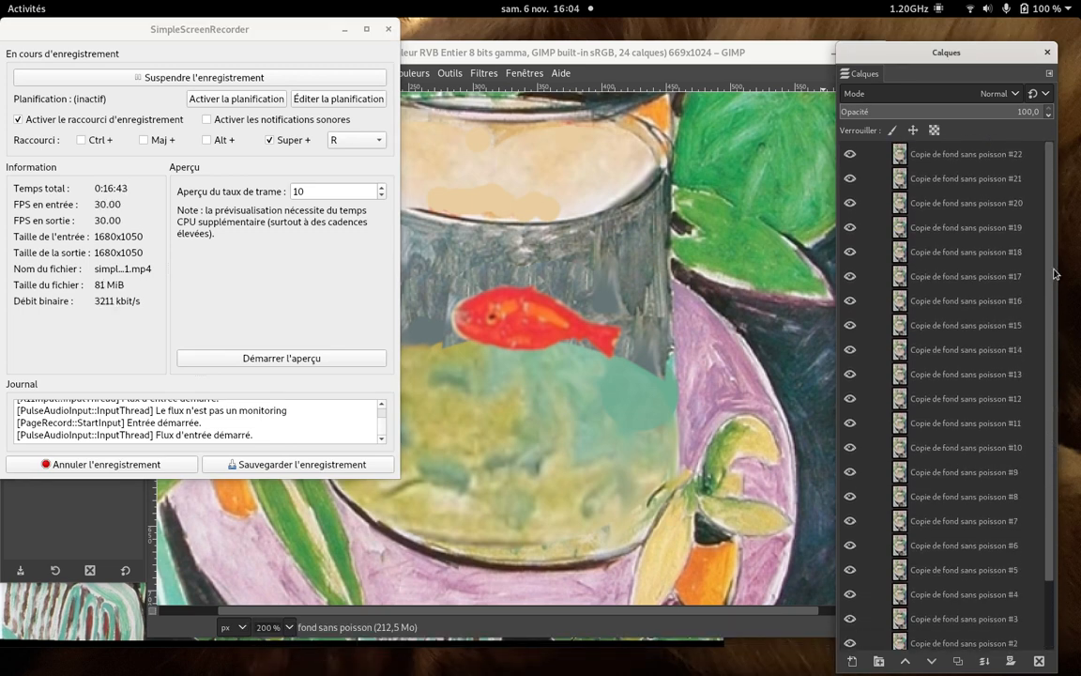
pyautogui.click(756, 177)
pyautogui.click(849, 150)
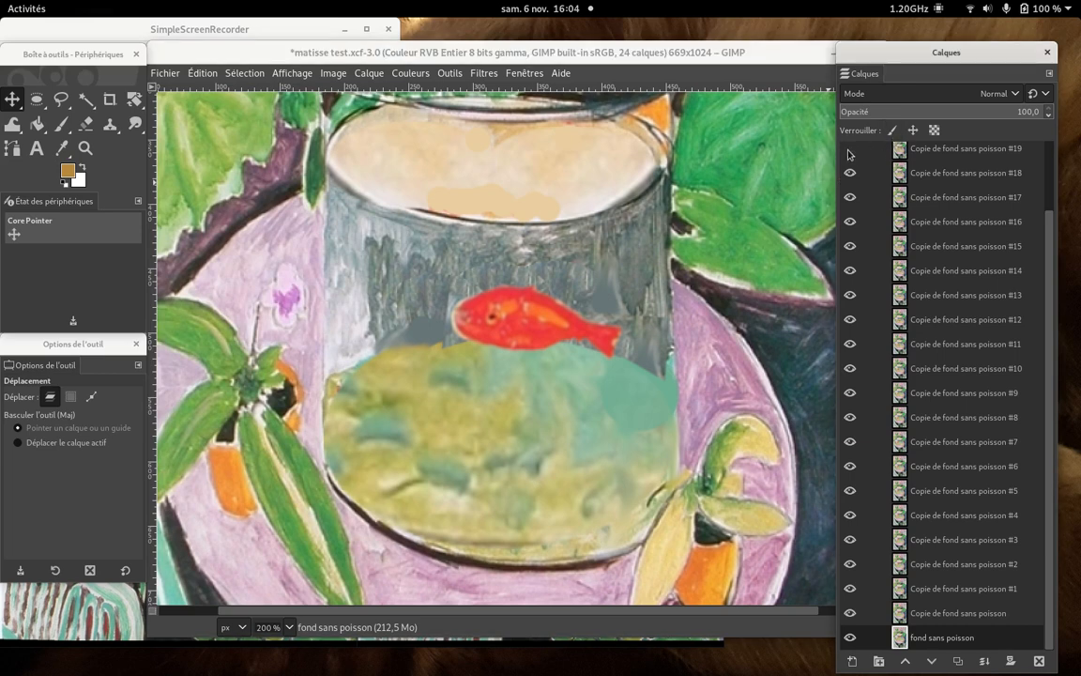
pyautogui.moveTo(848, 176); pyautogui.dragTo(851, 233)
pyautogui.moveTo(851, 272); pyautogui.dragTo(874, 594)
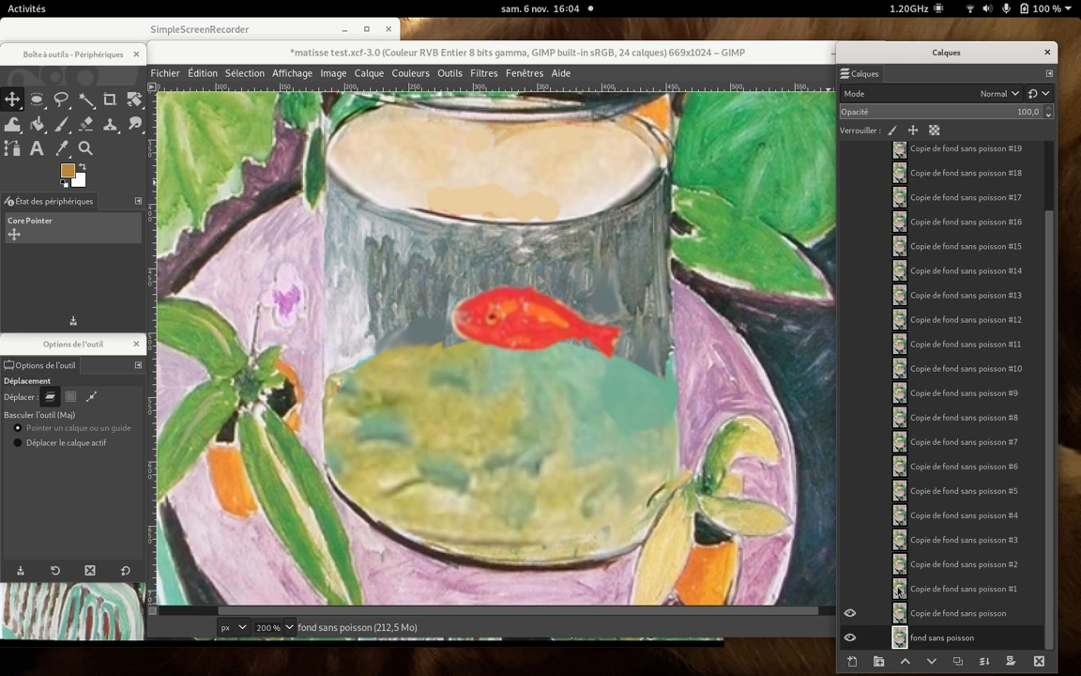
pyautogui.click(848, 613)
pyautogui.scroll(3, 947, 502)
pyautogui.click(850, 204)
pyautogui.click(850, 154)
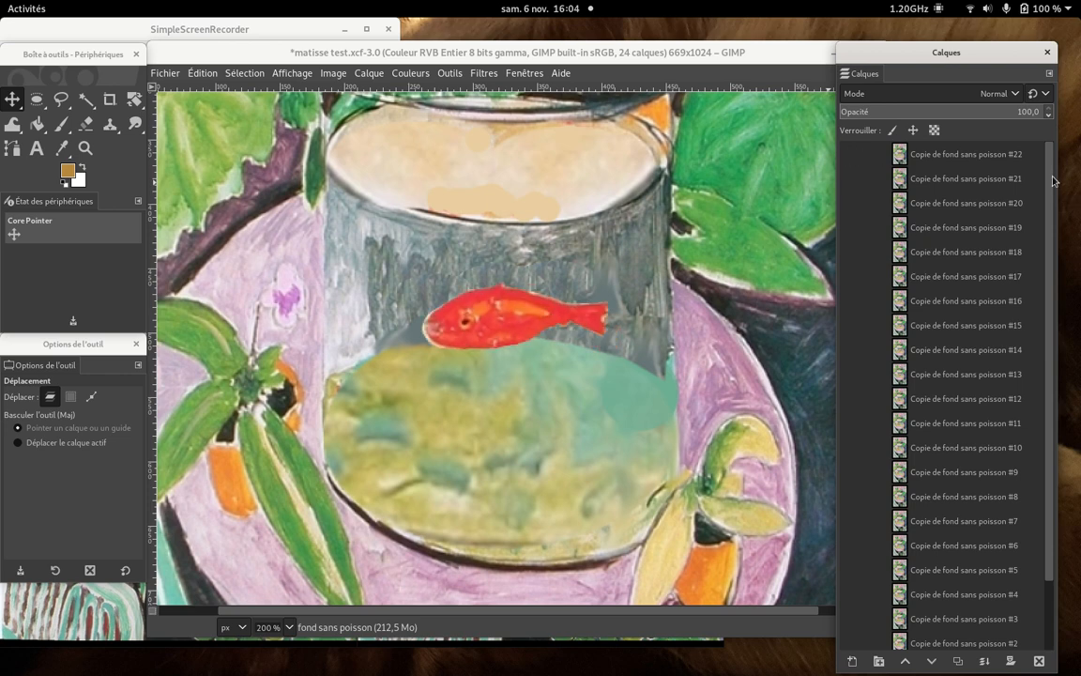
# - Make the merged frame layers visible one by one, from Copie de fond sans poisson up to Copie de fond sans poisson #8
pyautogui.scroll(-3, 1053, 181)
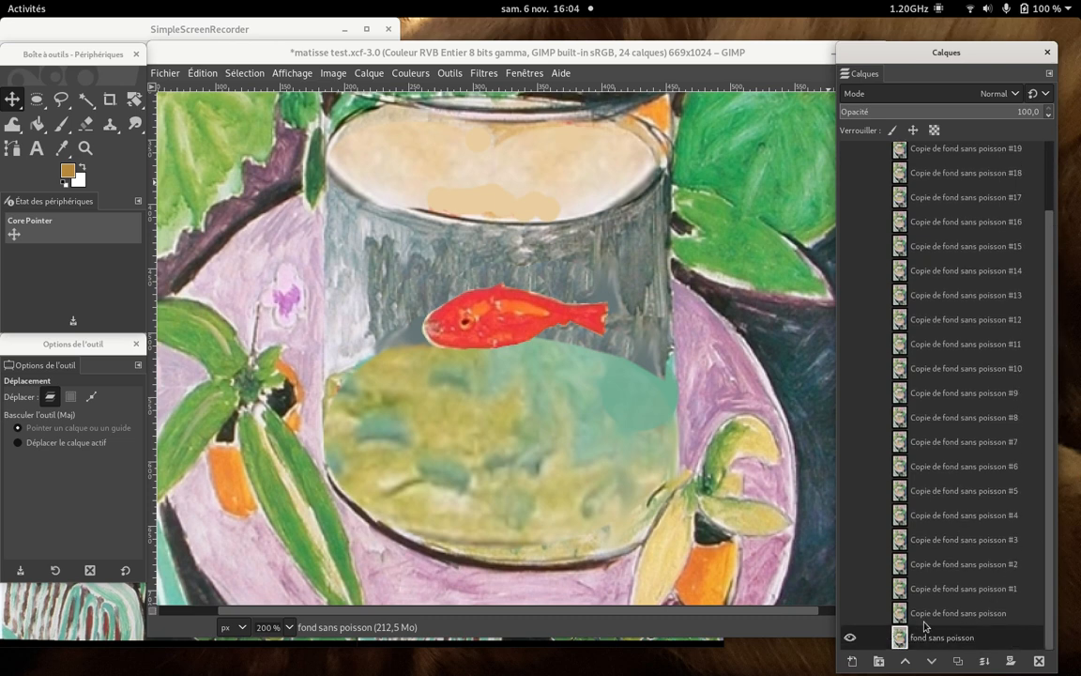
pyautogui.click(849, 613)
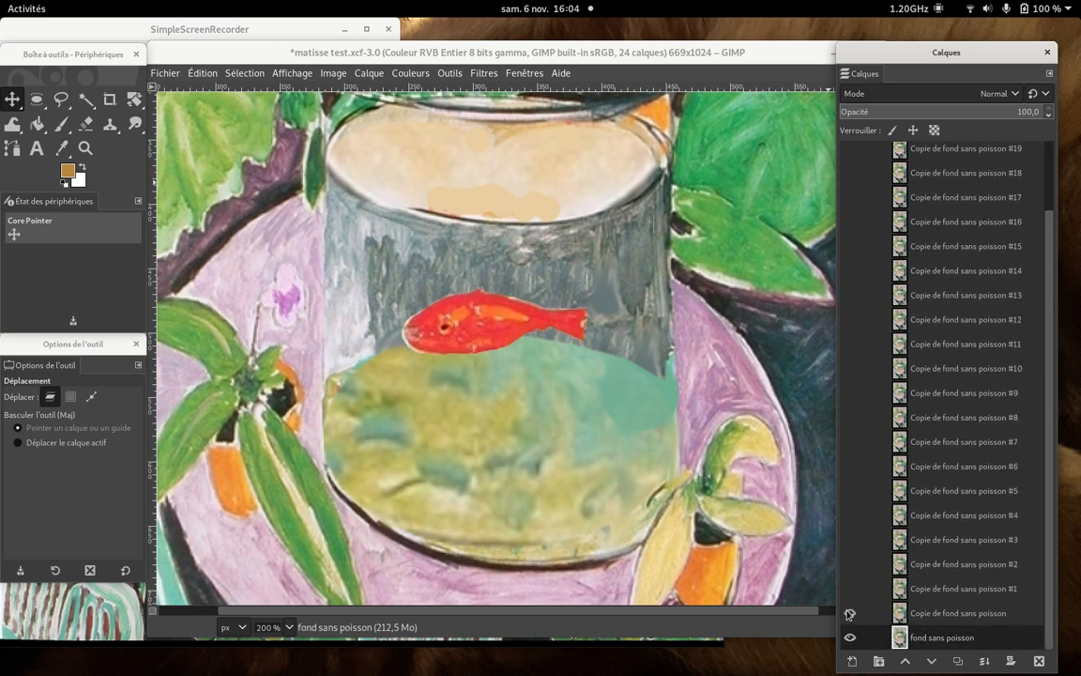
pyautogui.click(849, 588)
pyautogui.click(850, 564)
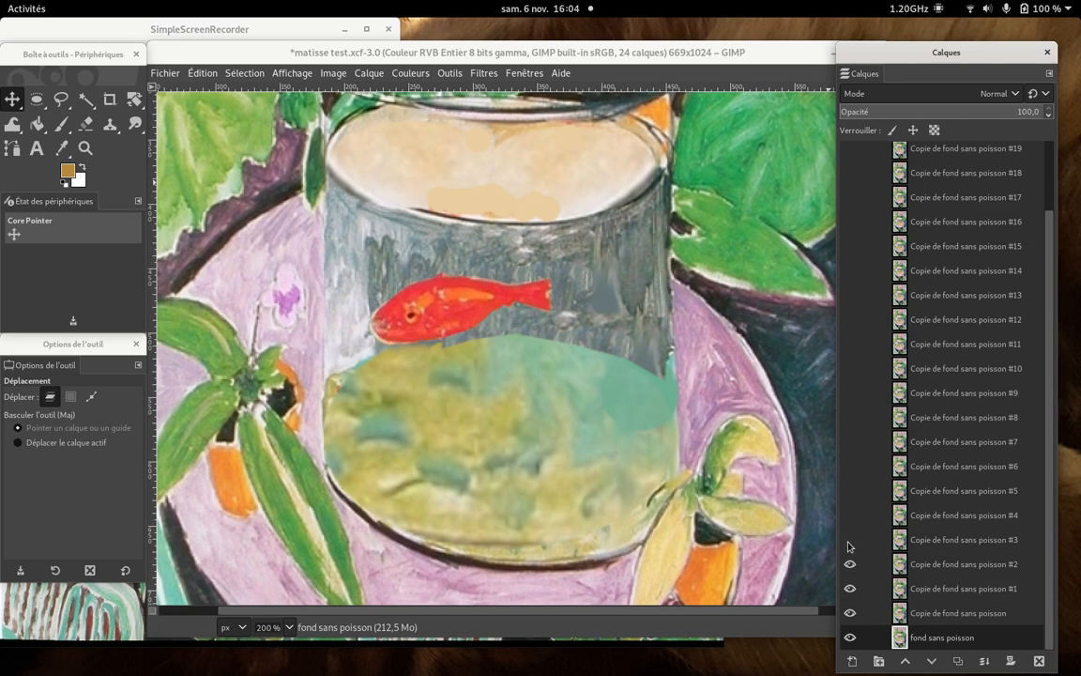
pyautogui.click(849, 540)
pyautogui.click(849, 515)
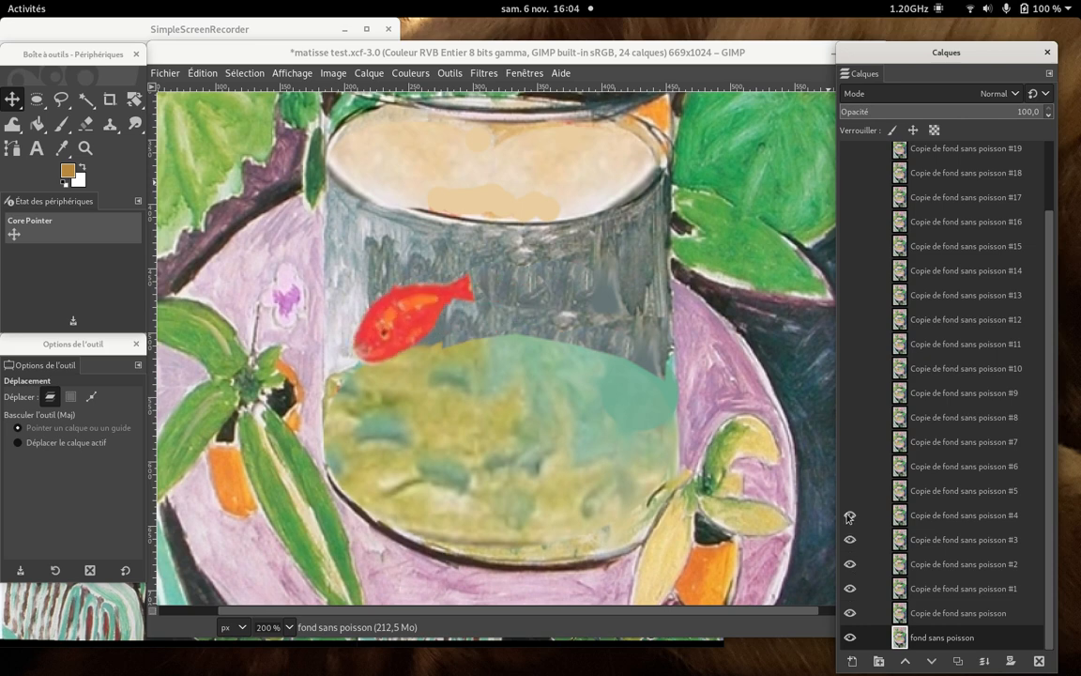
pyautogui.click(849, 490)
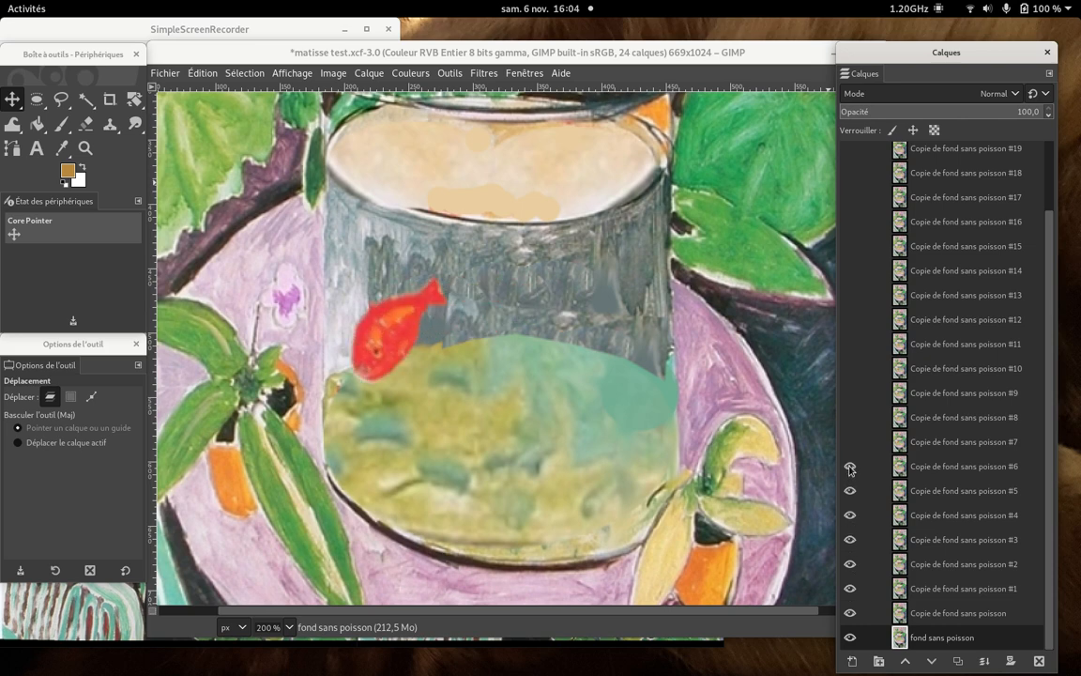
pyautogui.click(849, 466)
pyautogui.click(849, 442)
pyautogui.click(849, 418)
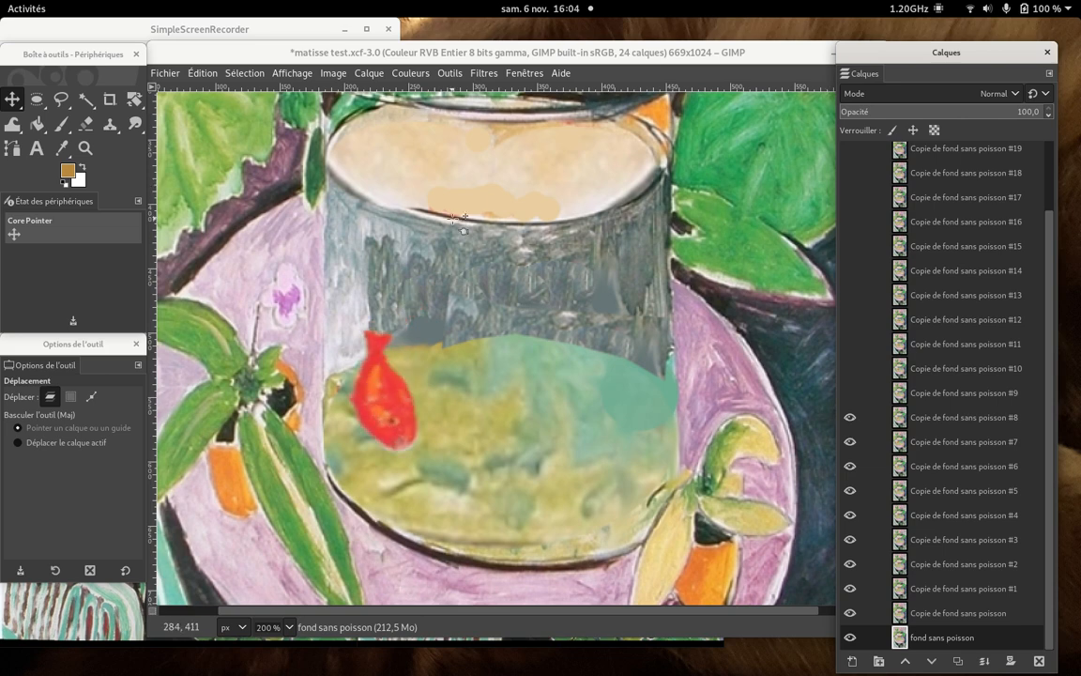
pyautogui.click(197, 30)
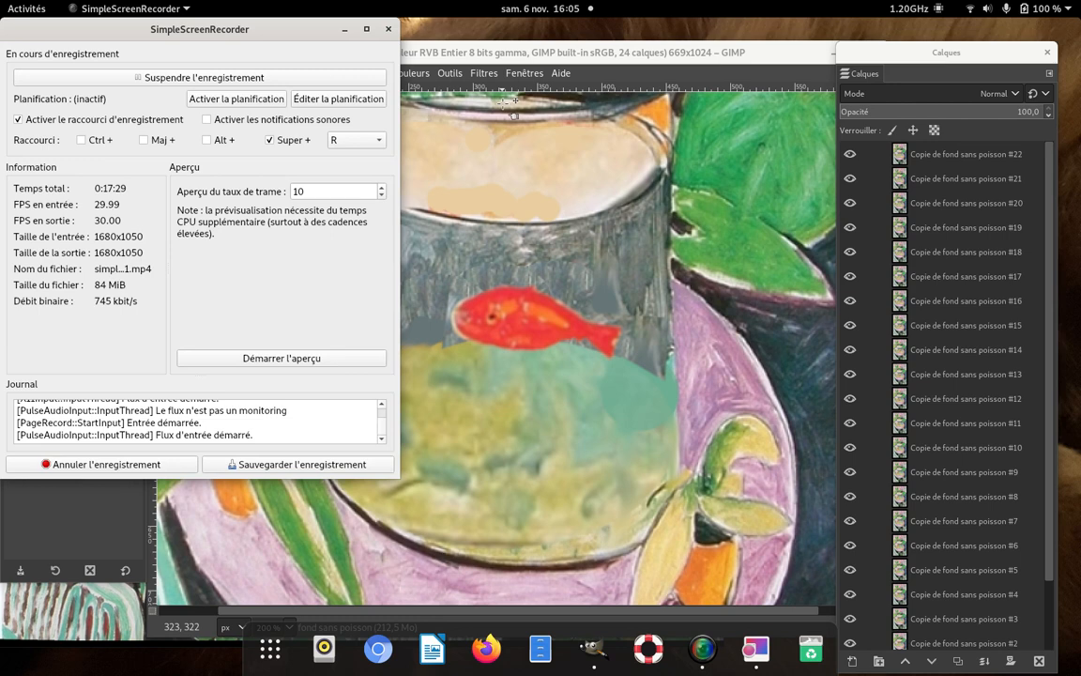
pyautogui.click(507, 101)
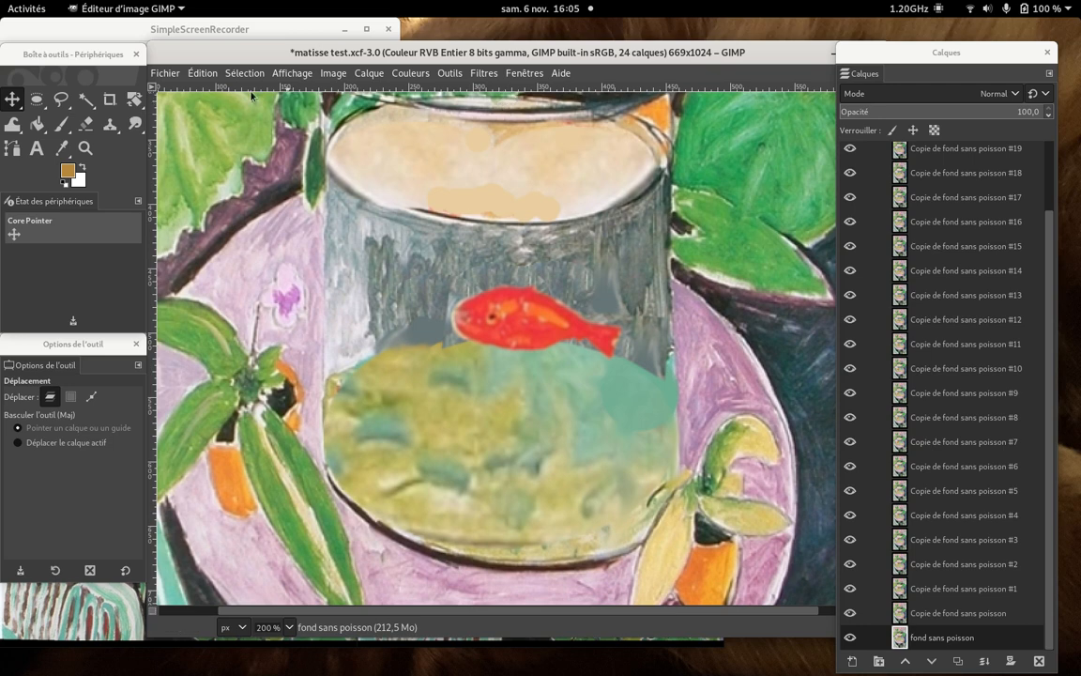
# - Save the layered matisse test.xcf image
pyautogui.click(166, 73)
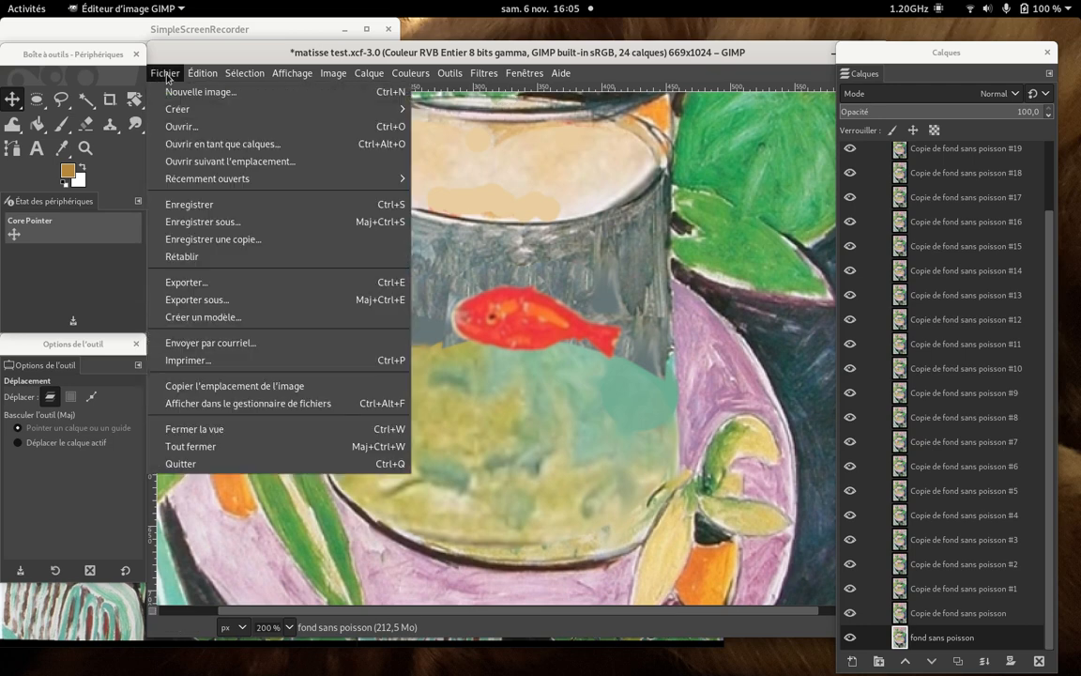
pyautogui.click(203, 213)
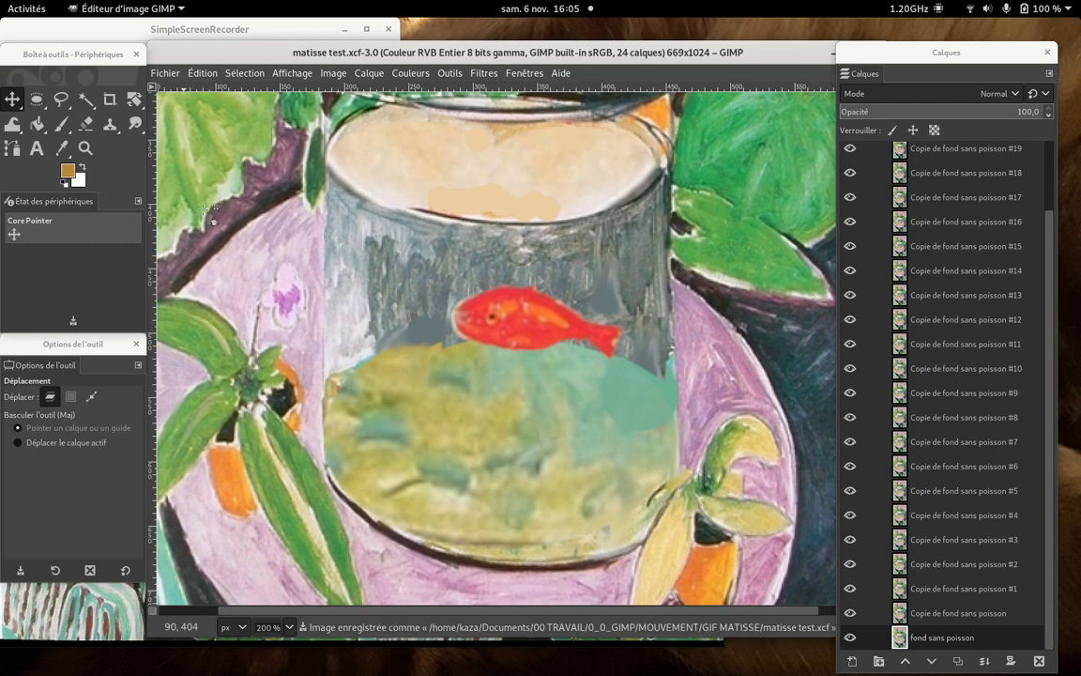
# - Start exporting the image to the GIF MATISSE folder as matisse test.gif, with Image GIF as the file type
pyautogui.click(166, 73)
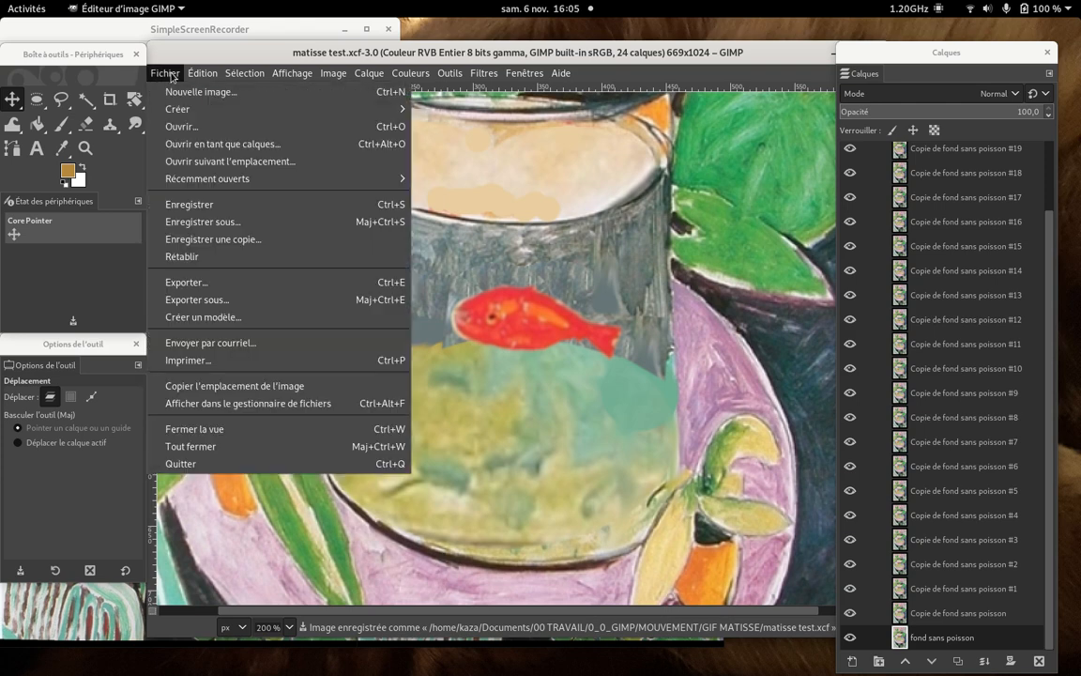
pyautogui.click(185, 283)
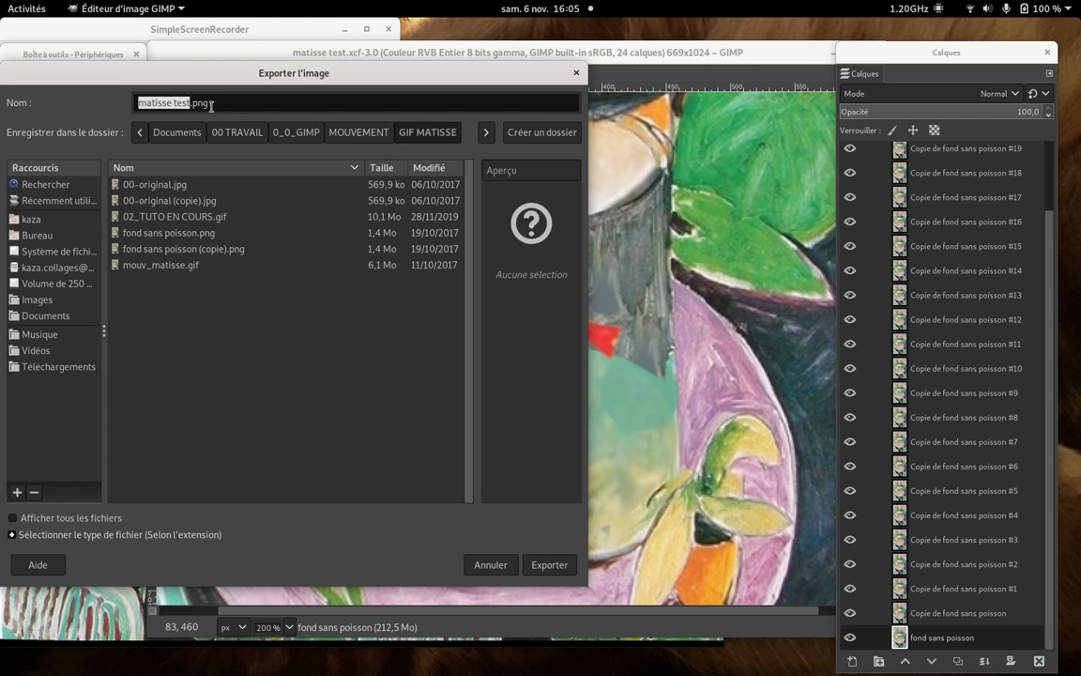
pyautogui.click(34, 536)
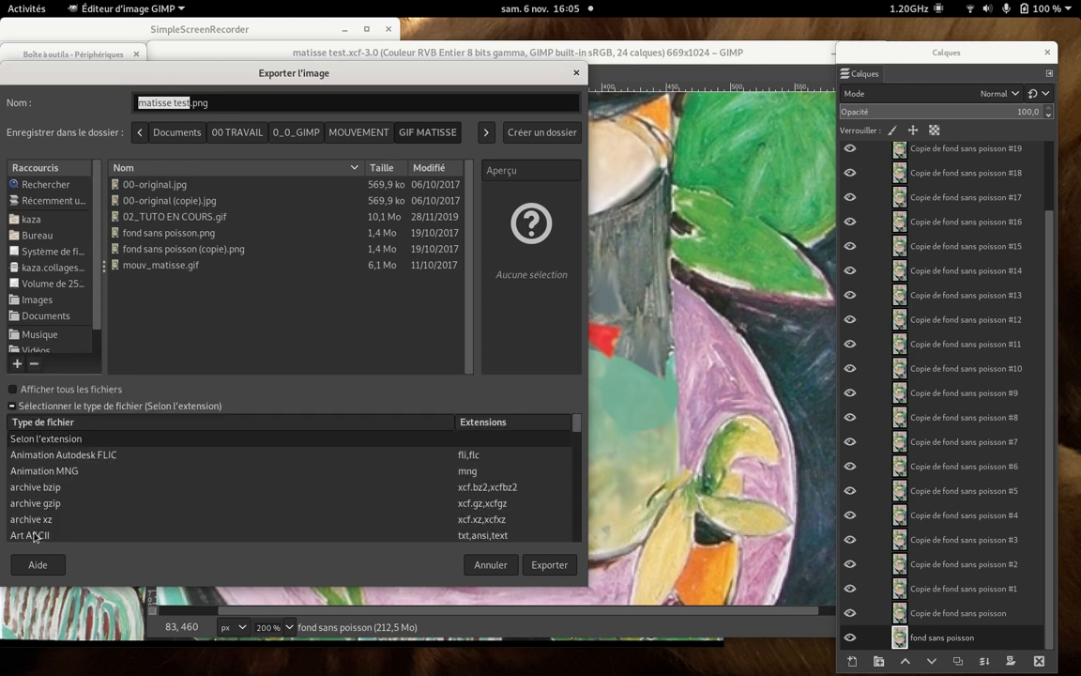
pyautogui.scroll(-2, 94, 500)
pyautogui.scroll(-5, 96, 500)
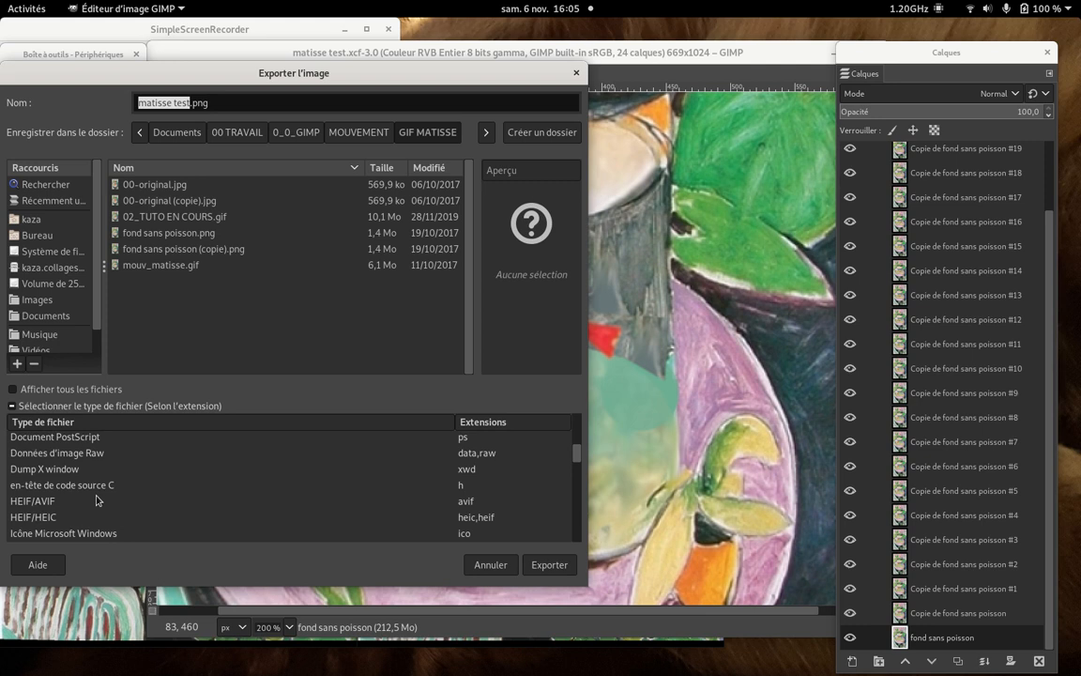
pyautogui.scroll(1, 96, 499)
pyautogui.scroll(-4, 96, 500)
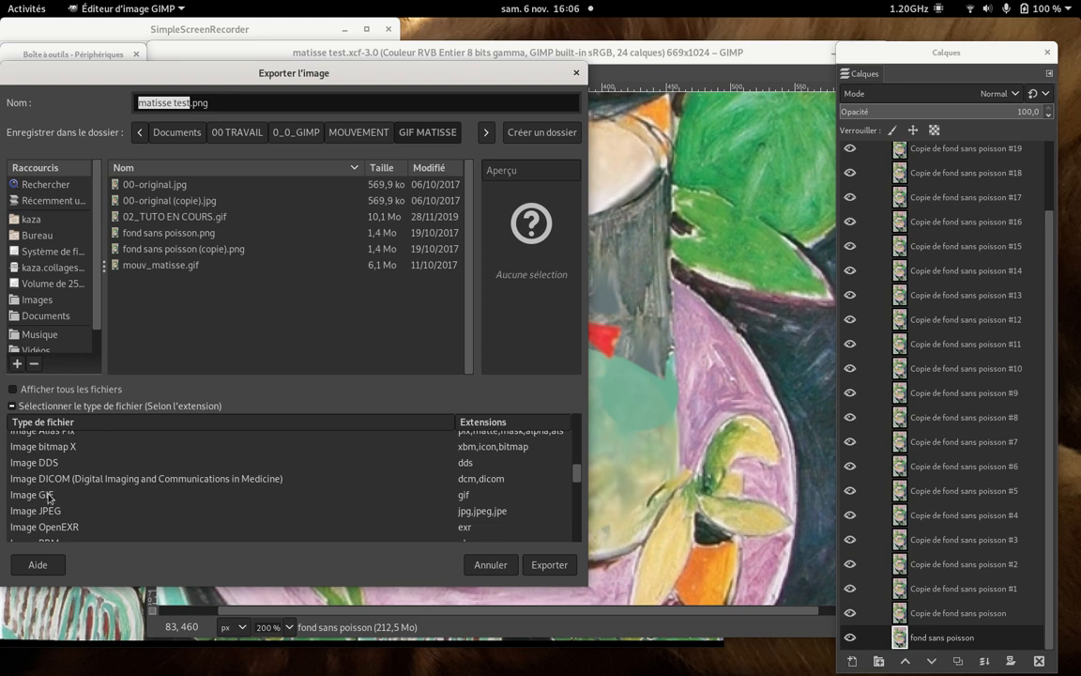
pyautogui.click(47, 496)
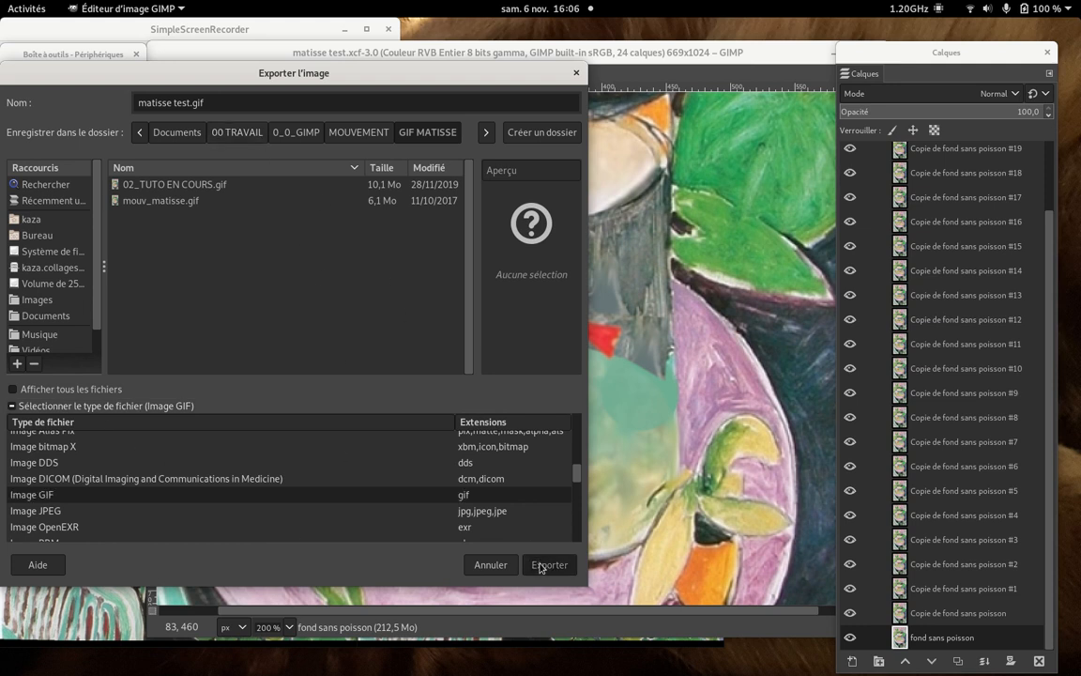
pyautogui.click(541, 566)
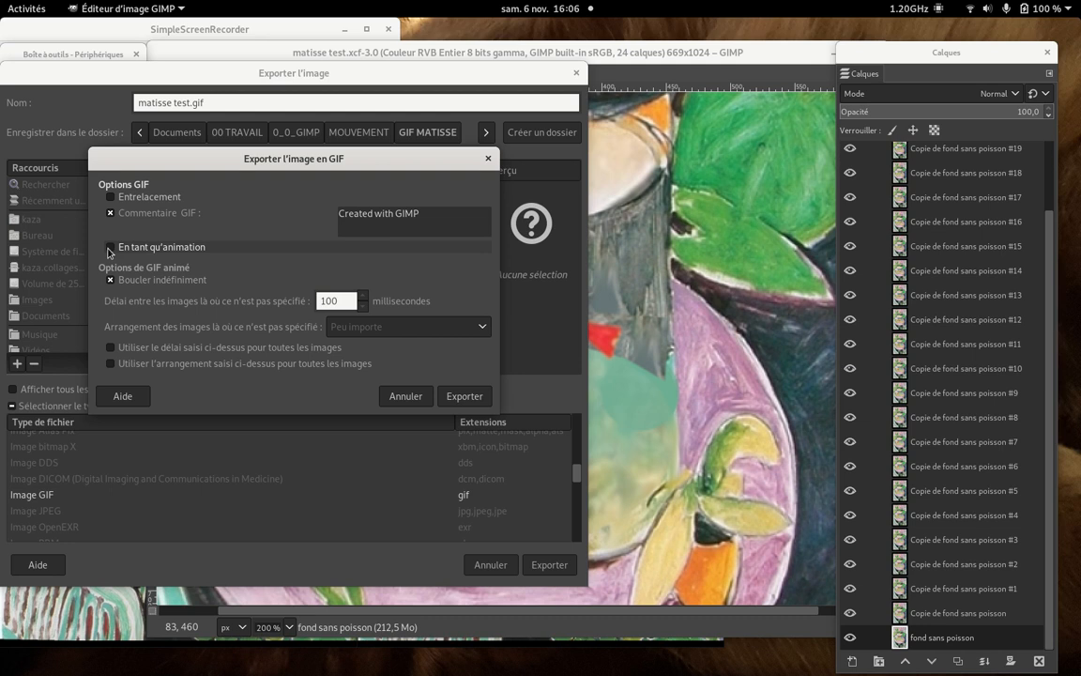
# - Enable the animation option, shorten the delay between frames, and export the GIF
pyautogui.click(109, 250)
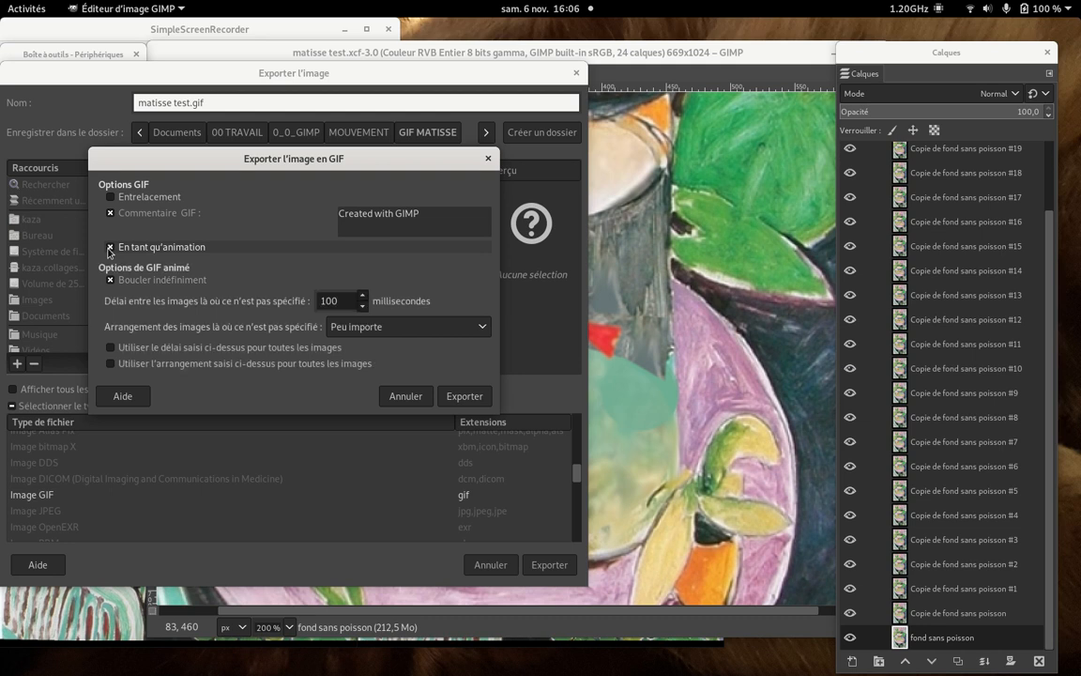
pyautogui.click(361, 310)
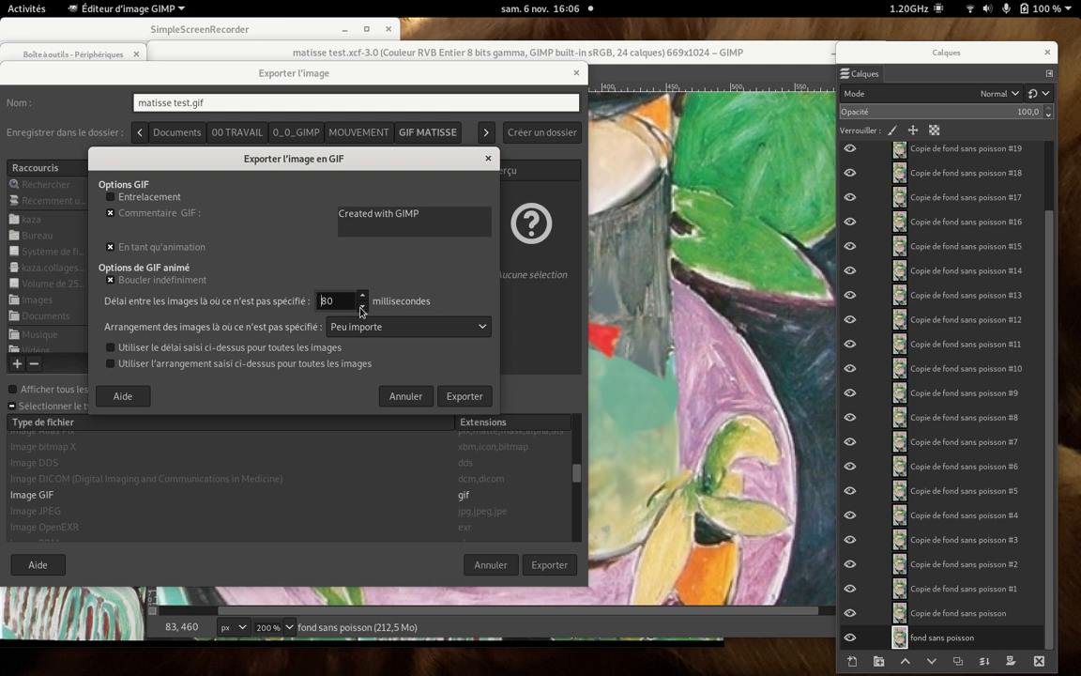
pyautogui.click(465, 396)
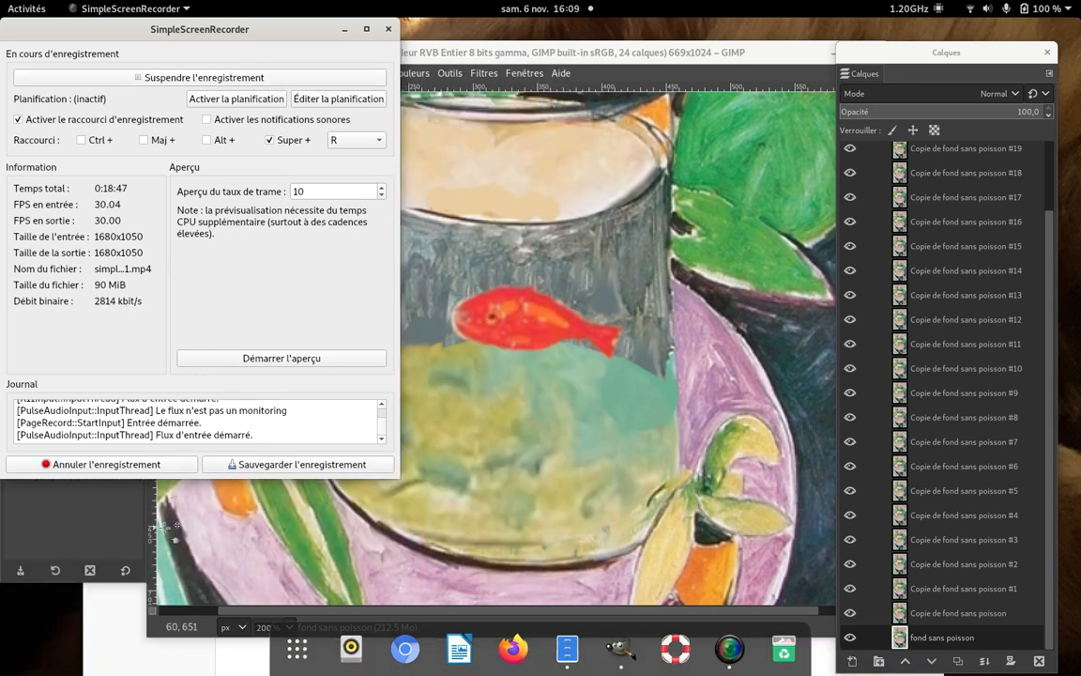
# - Switch to the file manager, open matisse test.gif in the image viewer to watch the animation, and close the viewer
pyautogui.click(125, 655)
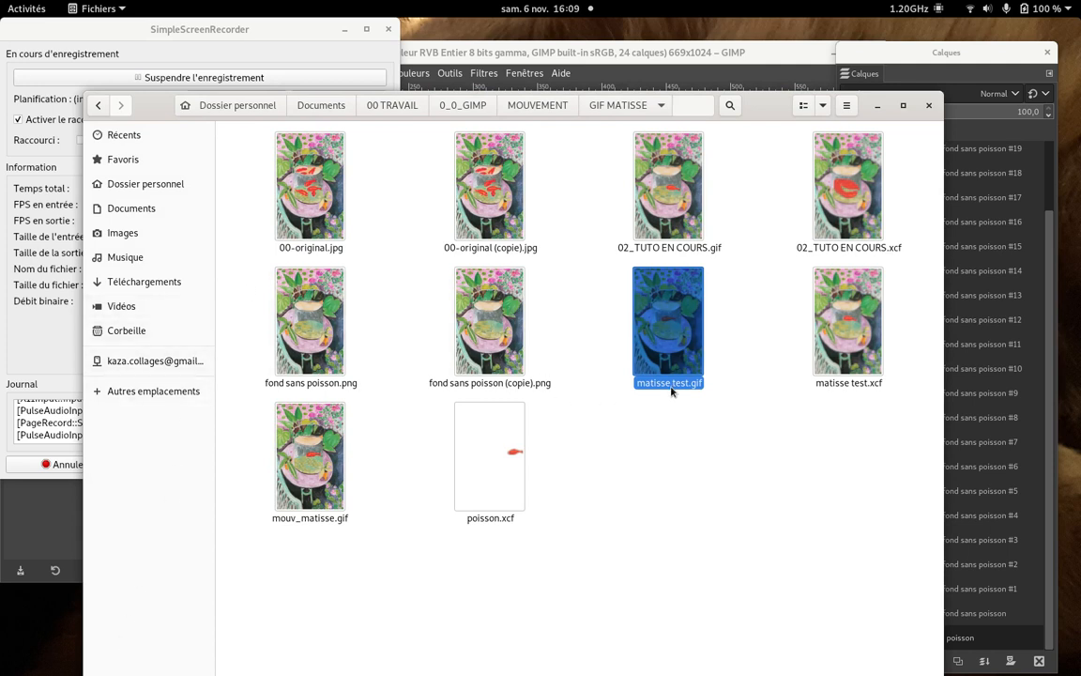
pyautogui.doubleClick(677, 326)
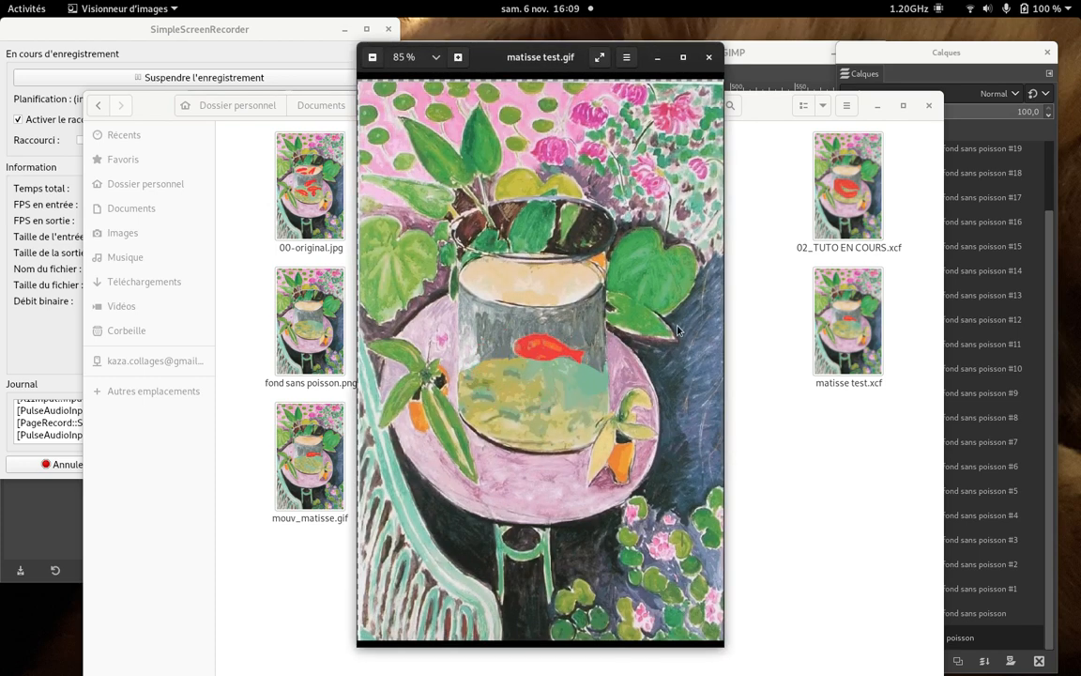
pyautogui.click(710, 59)
pyautogui.click(293, 33)
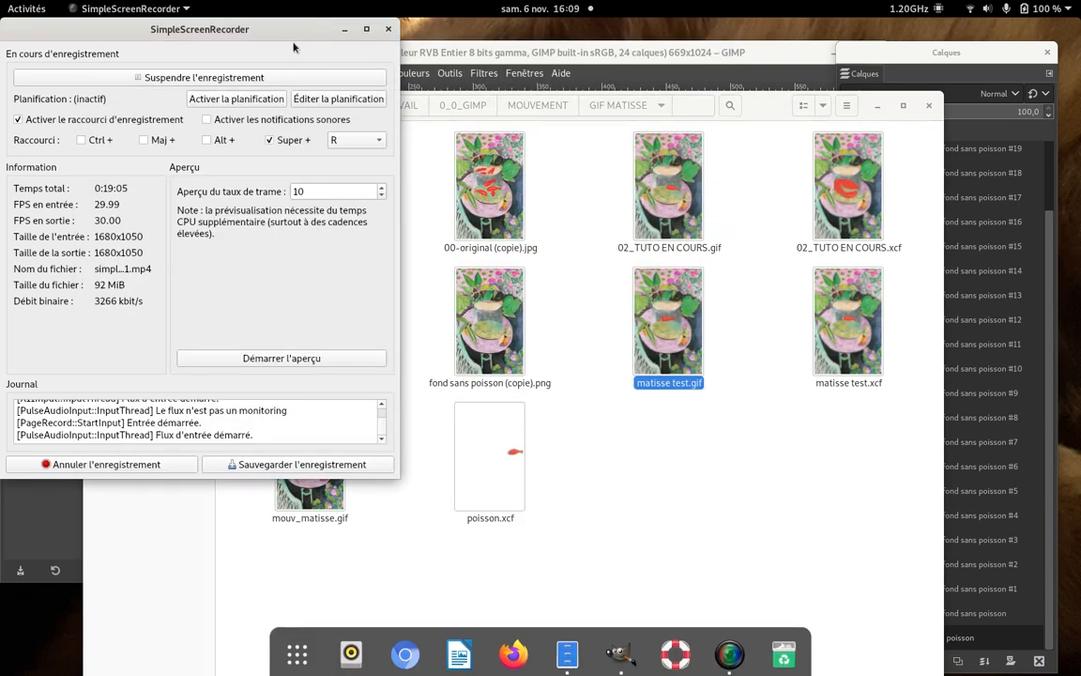